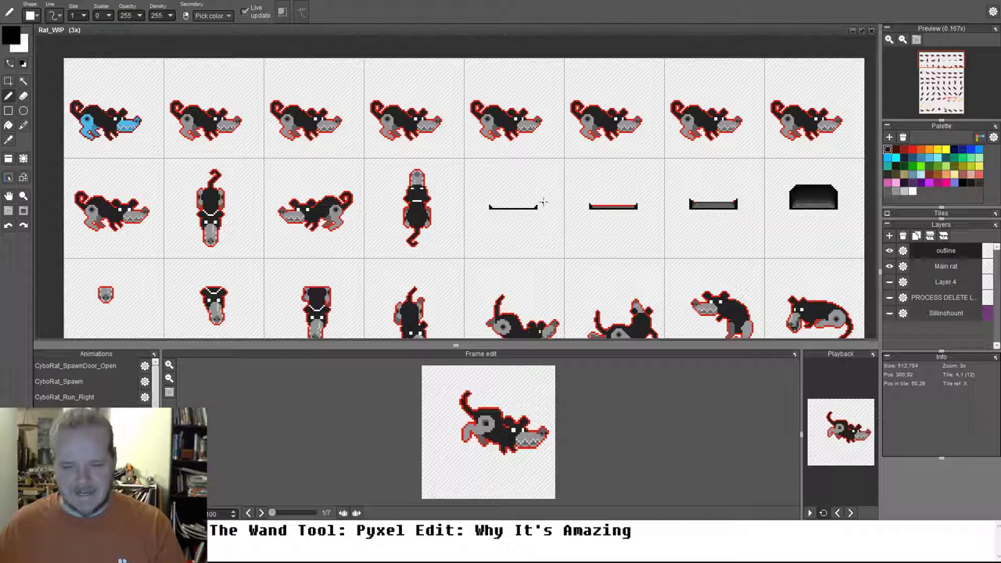
Step: Activate the Magic Wand tool and make the Main rat layer active
left_click_drag(272, 145, 339, 183)
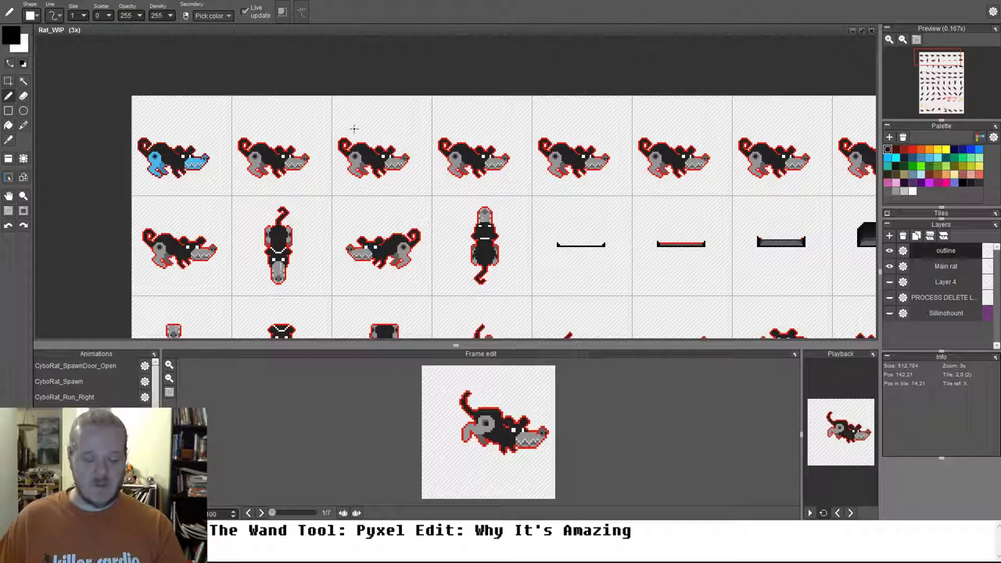
key("w")
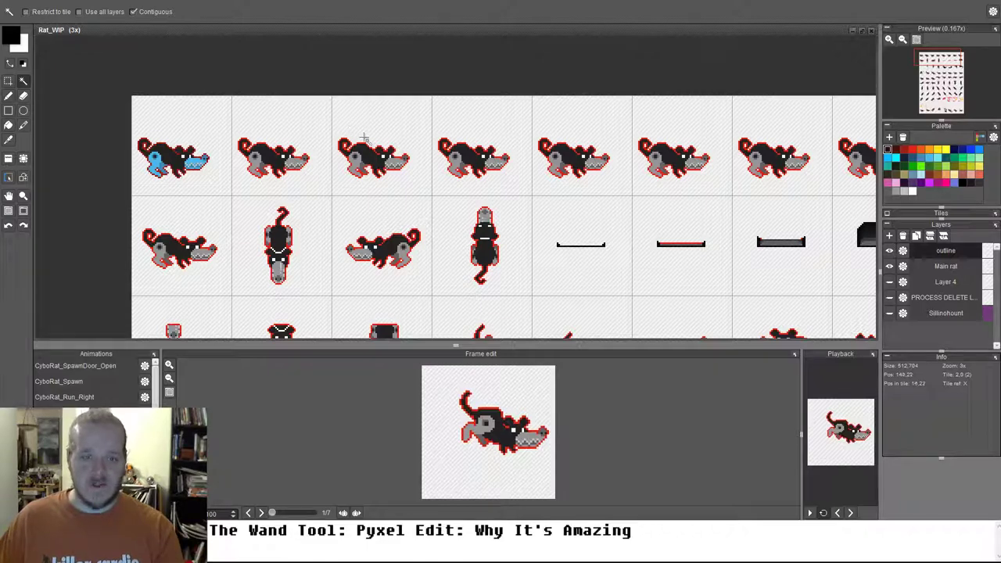
scroll(362, 163, "up", 3)
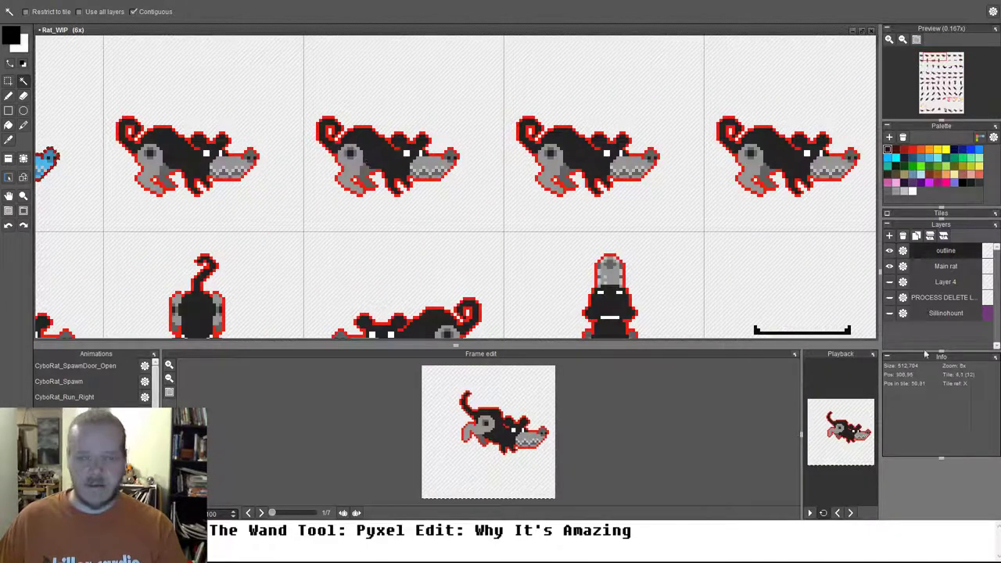
left_click(967, 266)
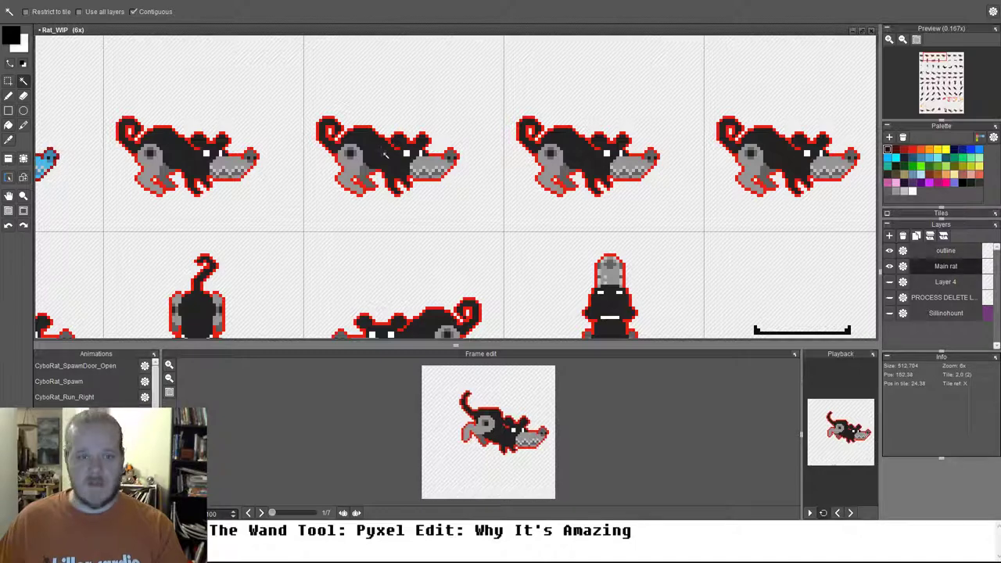
Step: With Contiguous on, wand-select the light grey hind leg and then the near-black body of the third rat in the first row
left_click(362, 163)
left_click(356, 163)
left_click_drag(376, 143, 352, 179)
scroll(354, 181, "up", 3)
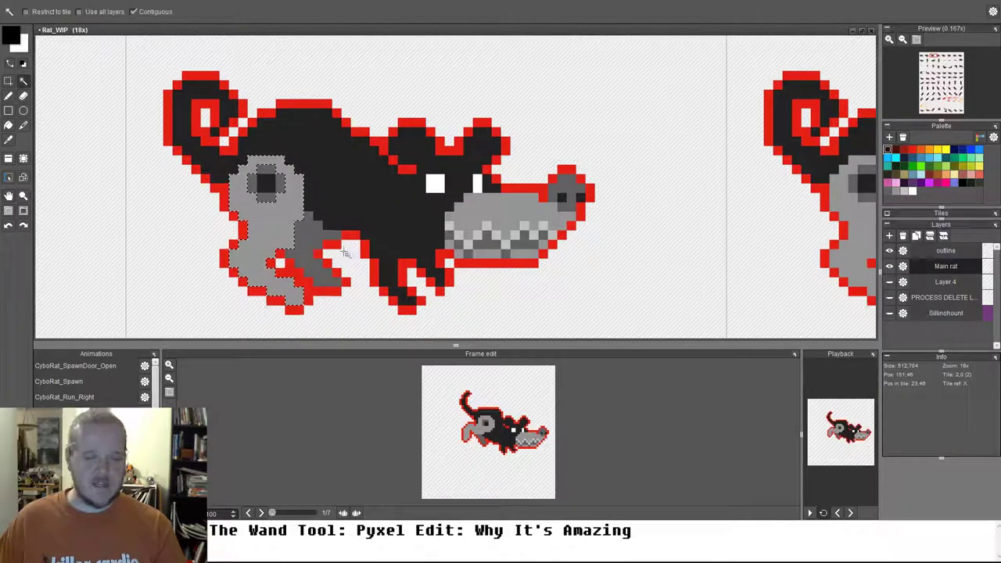
left_click(358, 180)
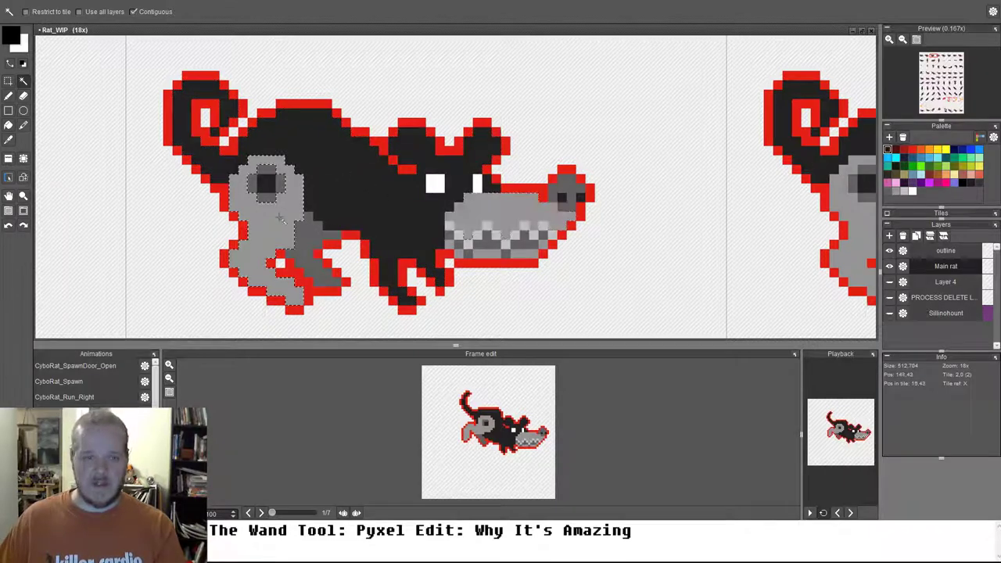
left_click(308, 240)
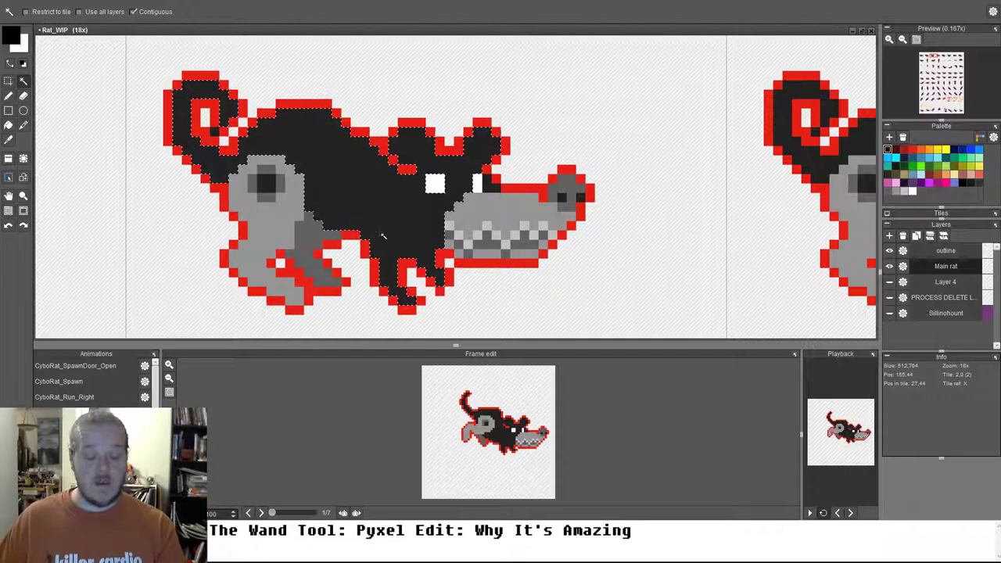
Step: Set the wand to non-contiguous and restricted to the tile, inspect the near-black selection around the rat's hip joint, and deselect it
left_click(134, 12)
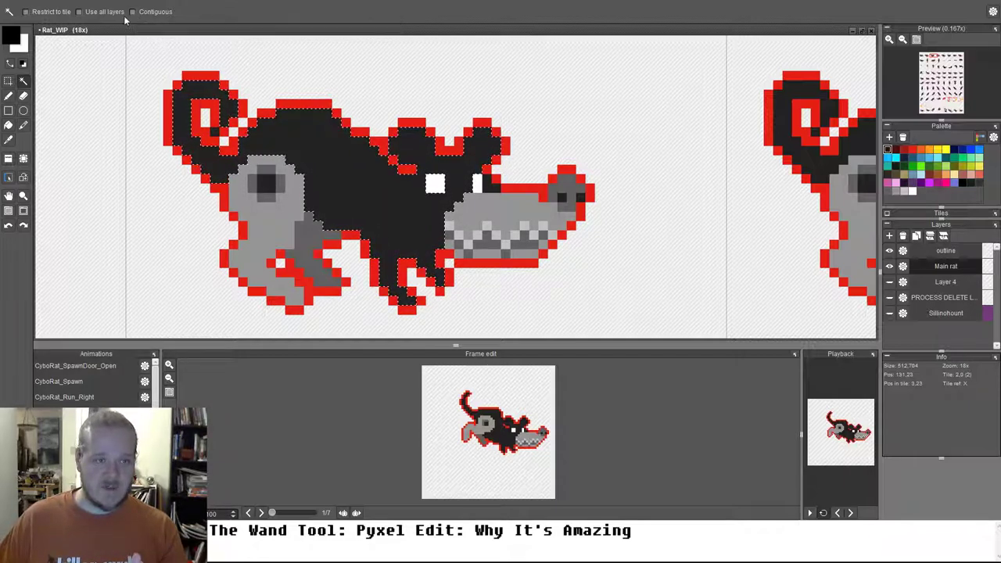
left_click(28, 13)
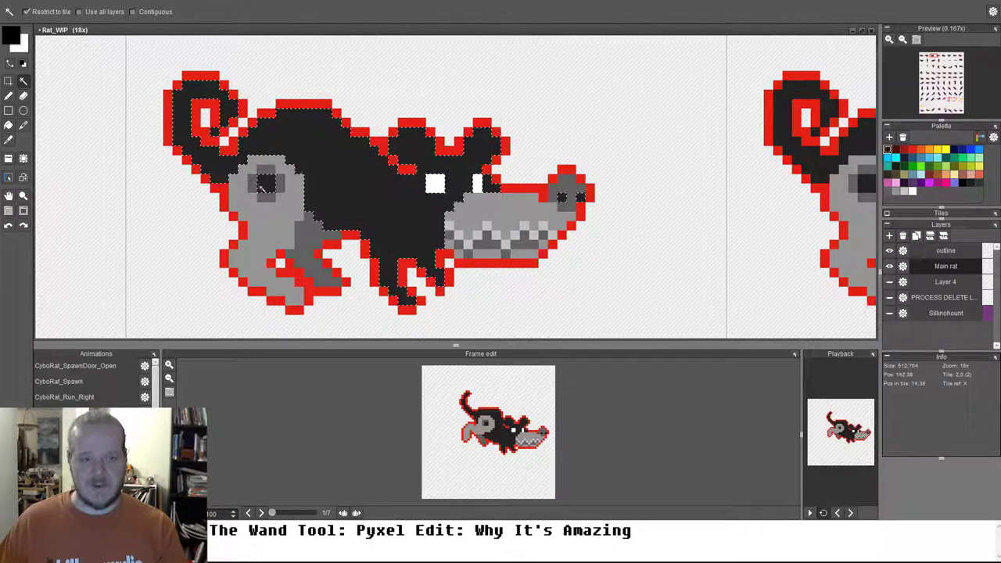
scroll(263, 187, "up", 4)
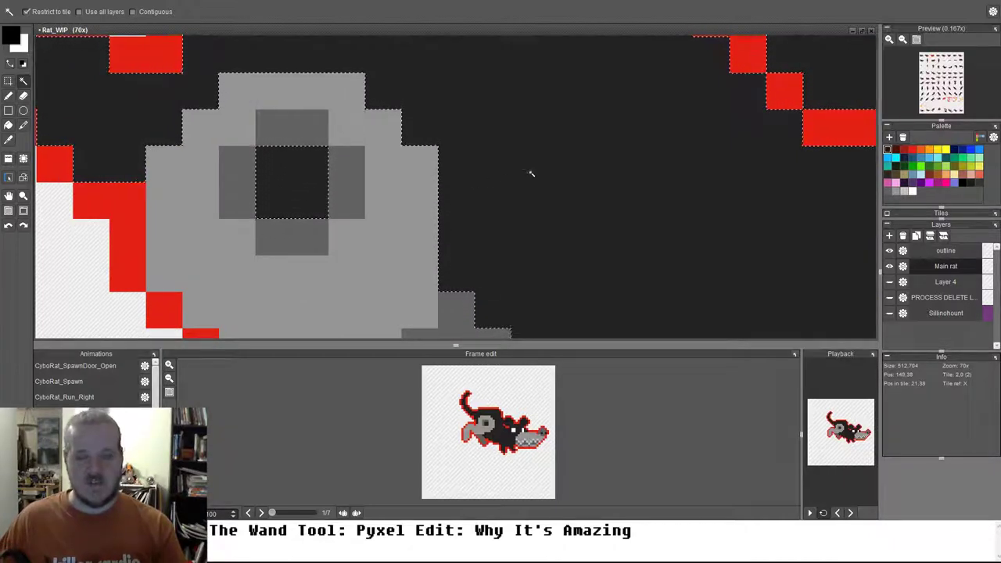
key("ctrl+d")
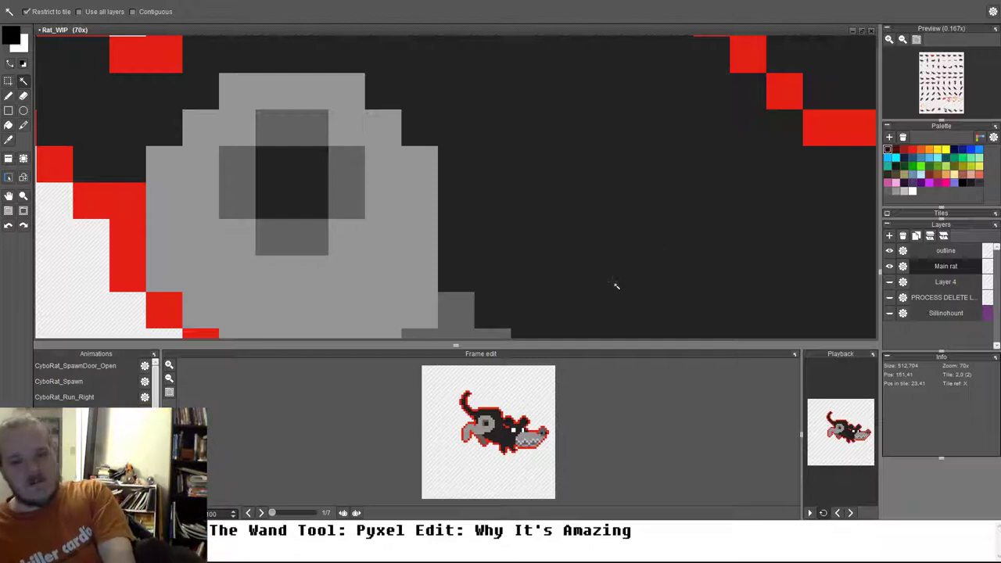
Step: Wand-select the third rat's near-black pixels again, and turn off Restrict to tile
scroll(575, 254, "down", 3)
scroll(569, 250, "down", 3)
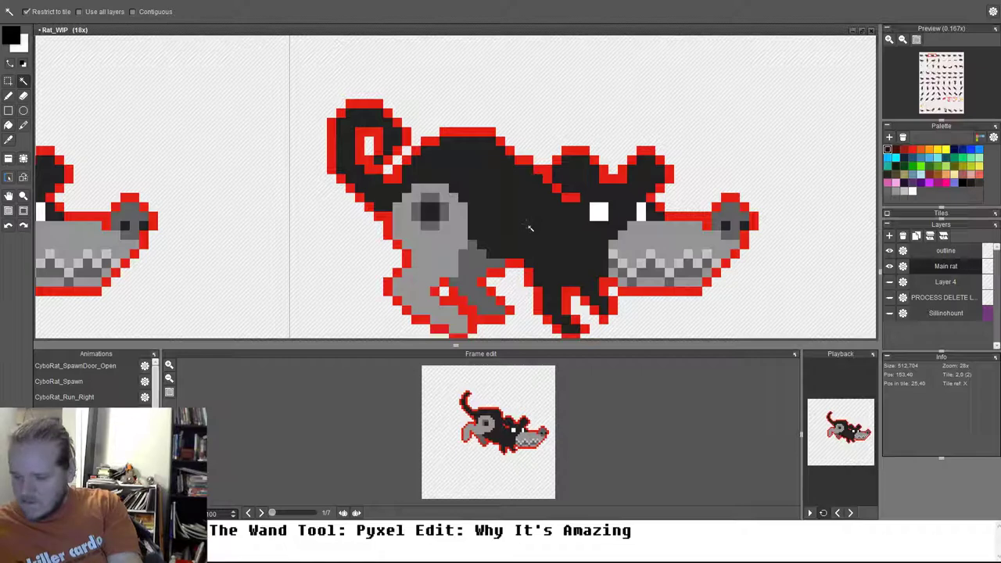
left_click(503, 198)
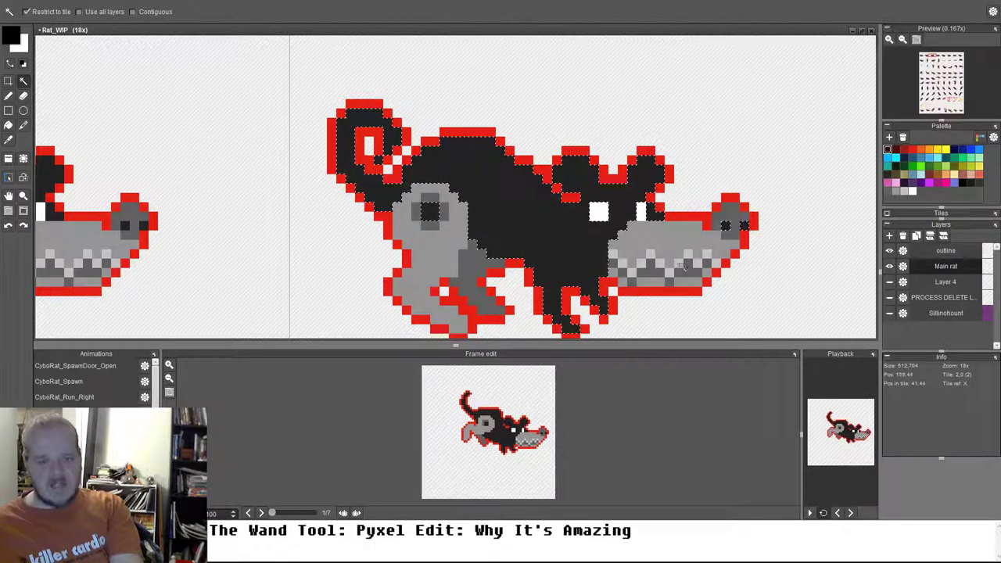
left_click_drag(662, 265, 629, 264)
left_click_drag(502, 245, 480, 241)
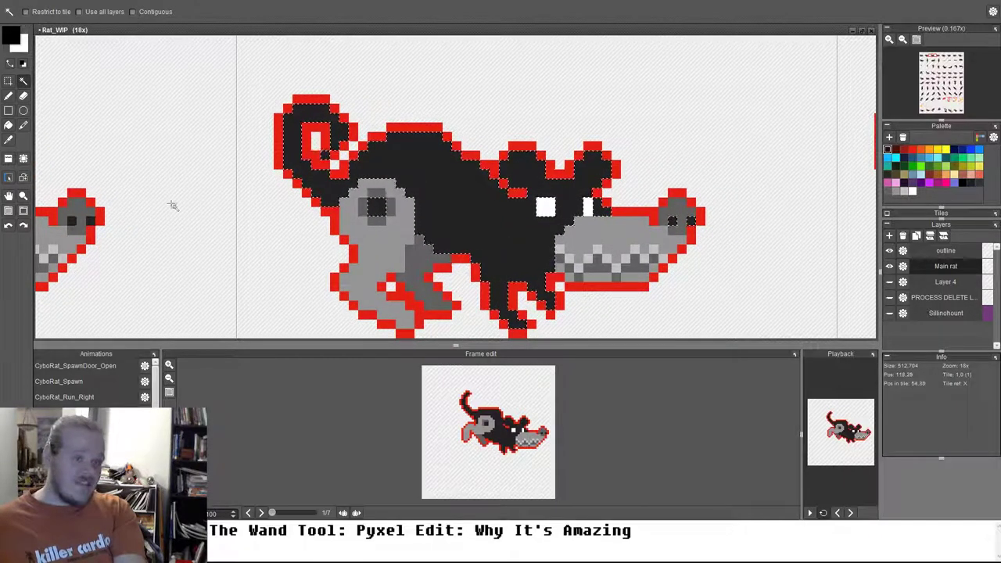
Step: Look over the near-black pixel selection on the rats throughout the whole sprite sheet
scroll(356, 208, "down", 3)
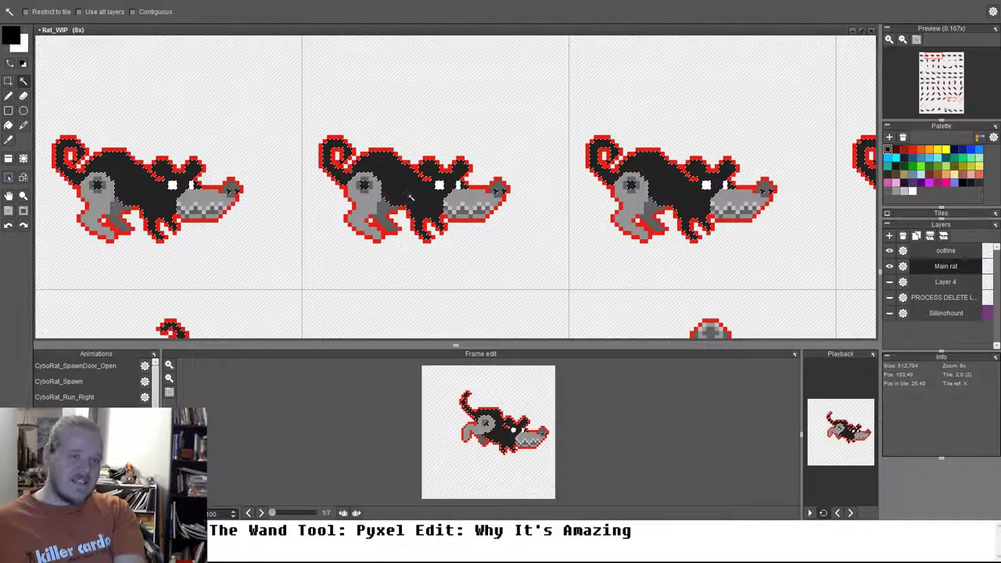
scroll(411, 198, "down", 5)
left_click_drag(454, 278, 458, 72)
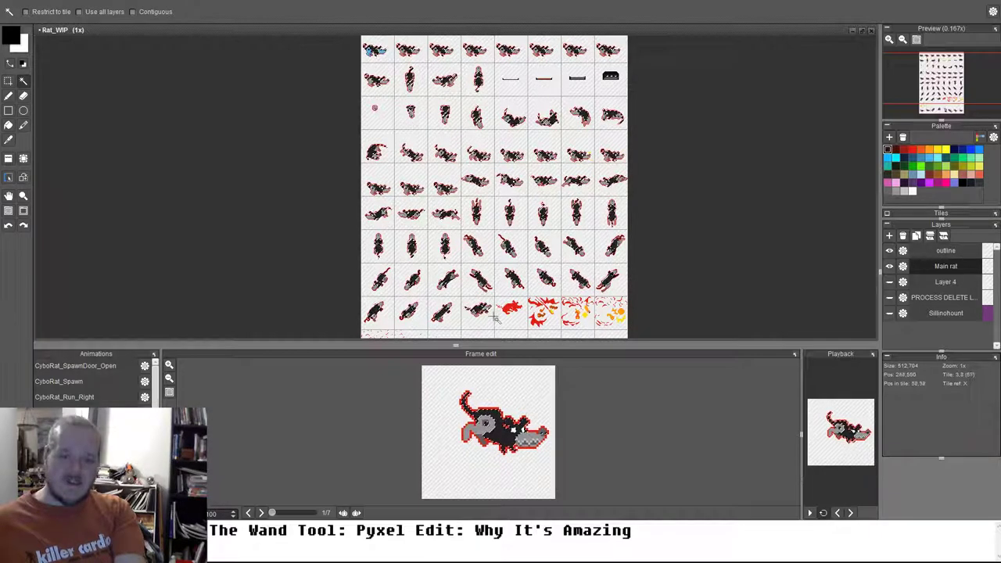
scroll(518, 254, "down", 2)
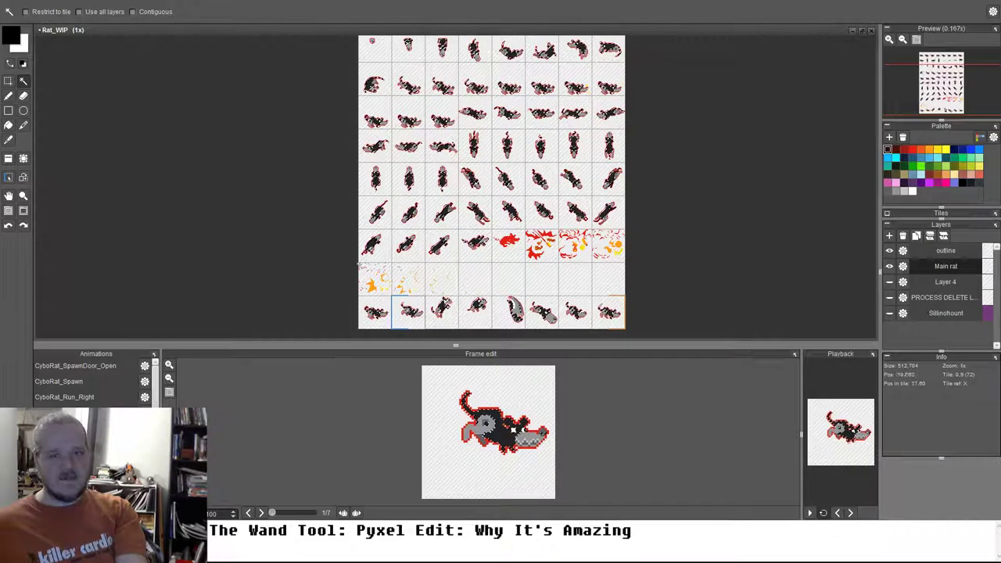
scroll(495, 243, "up", 3)
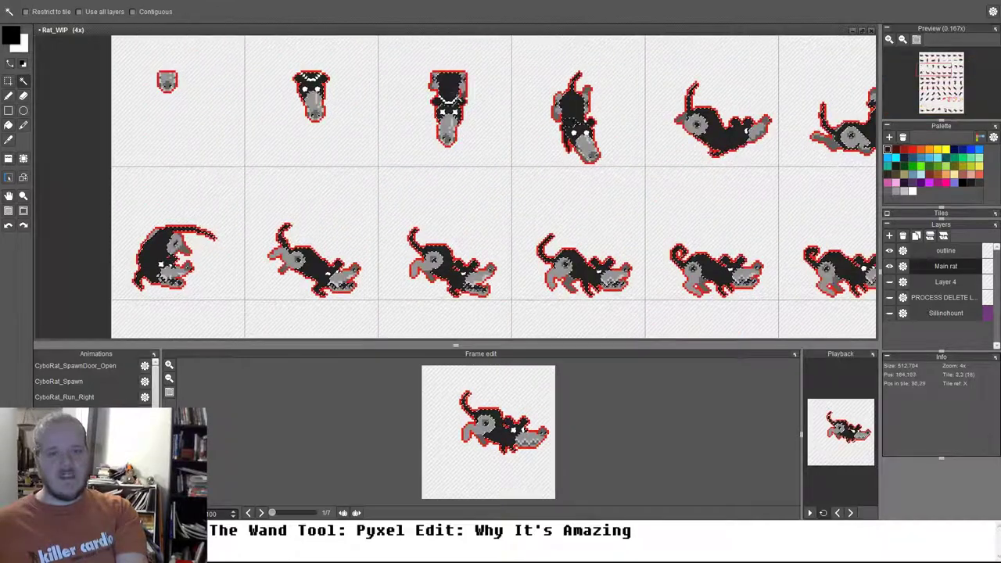
left_click_drag(461, 109, 529, 331)
left_click_drag(478, 212, 462, 307)
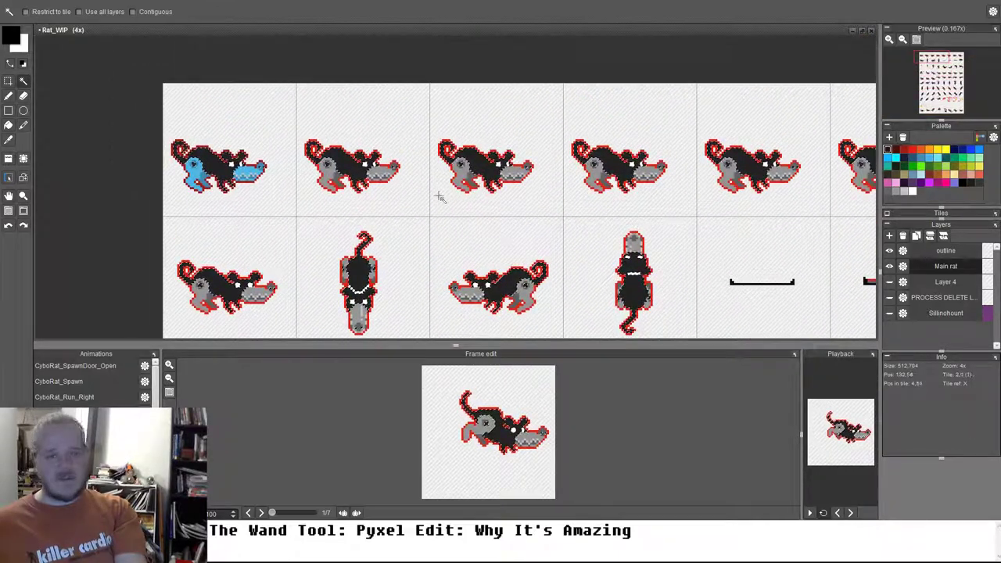
Step: Paint black shading inside the selection along the third rat's back and ears with a size 1 pen
key("b")
scroll(513, 271, "up", 6)
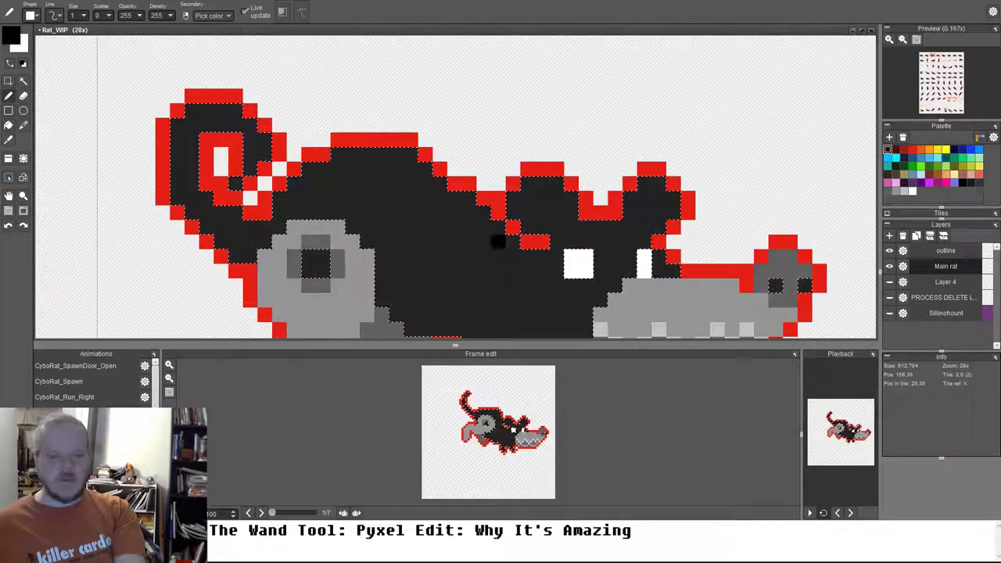
left_click_drag(498, 242, 498, 227)
mouse_move(432, 177)
left_mouse_down()
mouse_move(409, 154)
mouse_move(410, 169)
left_mouse_up()
left_click_drag(513, 197, 571, 198)
left_click_drag(644, 183, 659, 182)
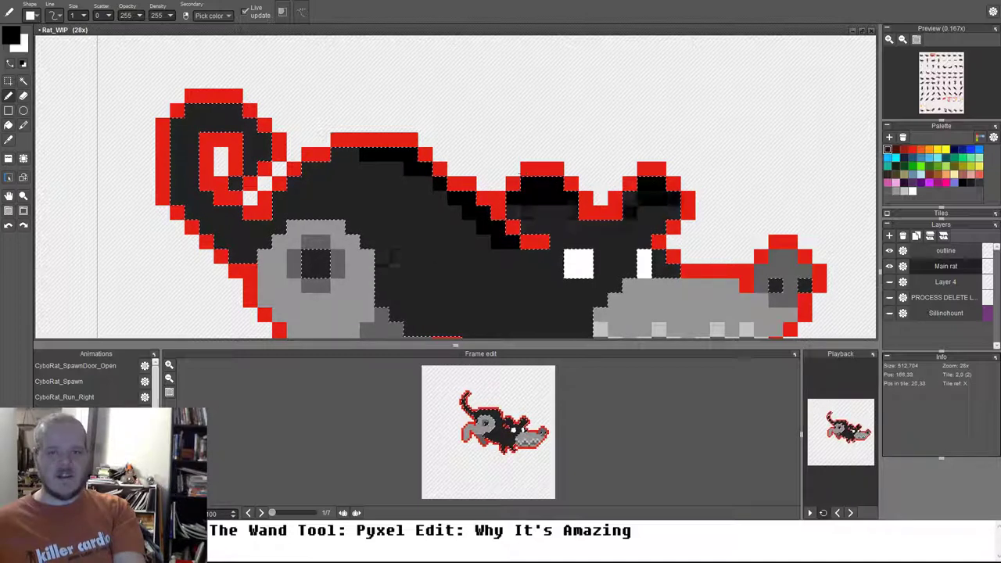
Step: Undo the size 1 black pen strokes on the rat's back and ears
key("ctrl+z")
key("ctrl+z")
key("ctrl+z")
key("ctrl+z")
key("ctrl+z")
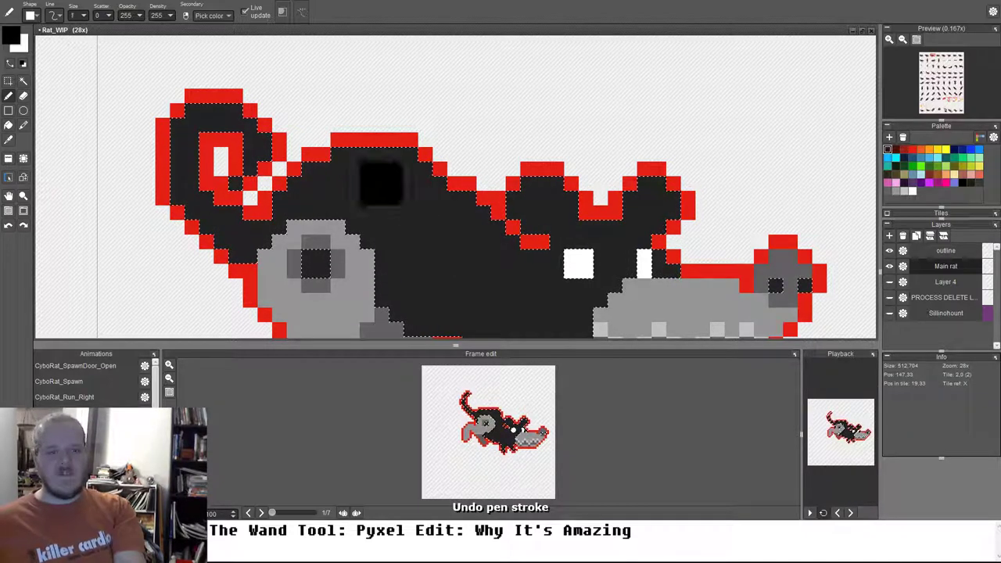
Step: Paint broad black strokes inside the selection over the third rat's back, head, legs and tail with a size 7 pen
mouse_move(367, 105)
left_mouse_down()
mouse_move(503, 168)
mouse_move(614, 179)
mouse_move(717, 227)
mouse_move(784, 300)
left_mouse_up()
scroll(760, 266, "up", 1)
left_click_drag(760, 266, 756, 65)
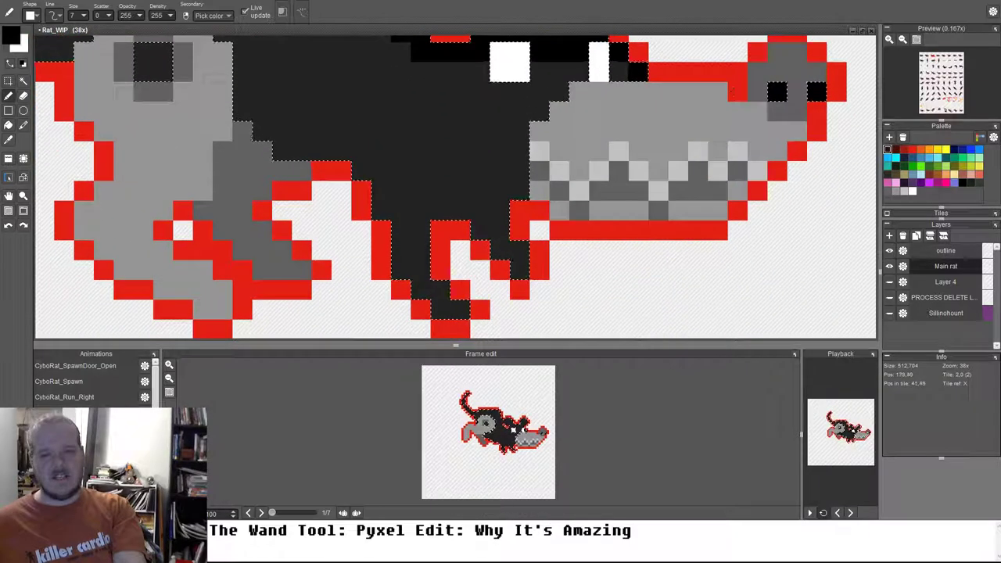
left_click_drag(505, 320, 304, 211)
left_click_drag(207, 151, 420, 335)
left_click_drag(352, 254, 200, 228)
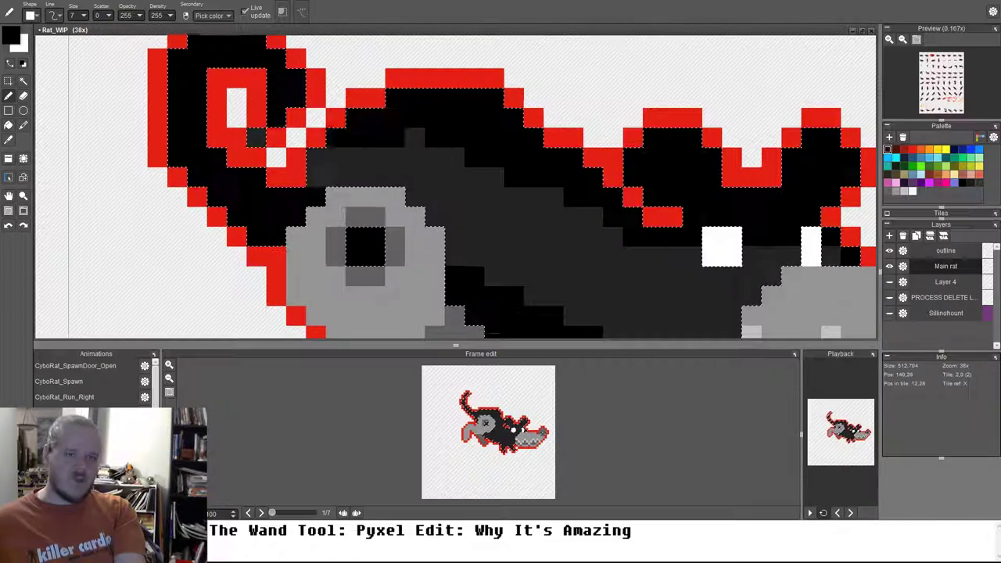
scroll(422, 292, "down", 3)
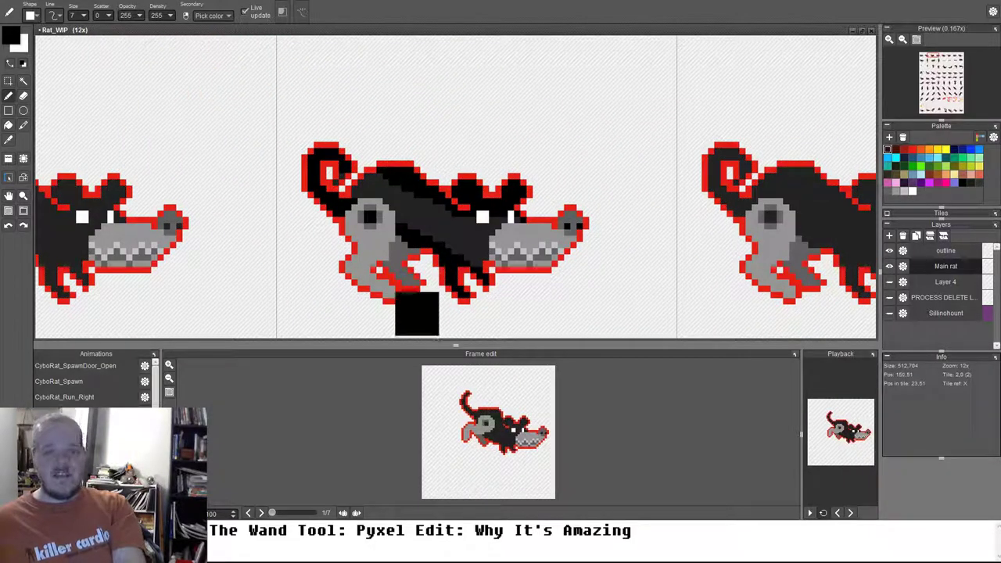
Step: Undo the size 7 black pen strokes on the rat and clear the selection
key("ctrl+z")
key("ctrl+z")
key("ctrl+z")
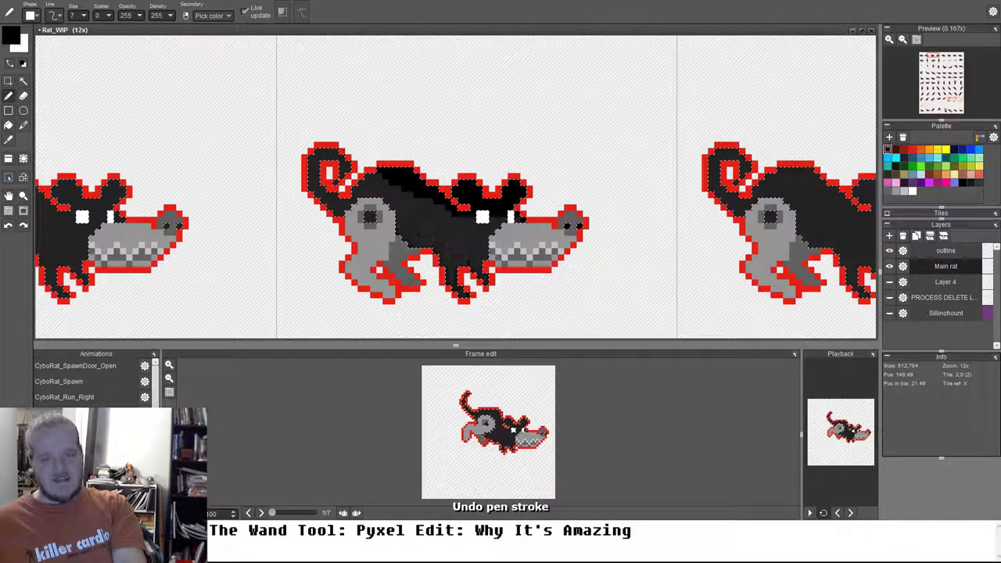
key("ctrl+d")
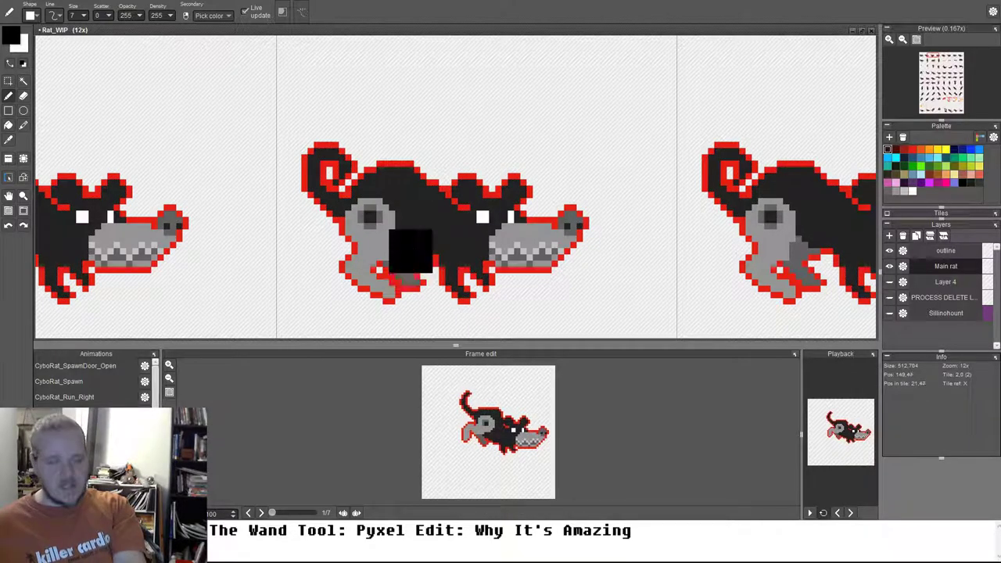
Step: Try a contiguous black bucket fill on the Main rat layer's empty background, and undo it
left_click_drag(411, 200, 343, 203)
scroll(343, 203, "down", 2)
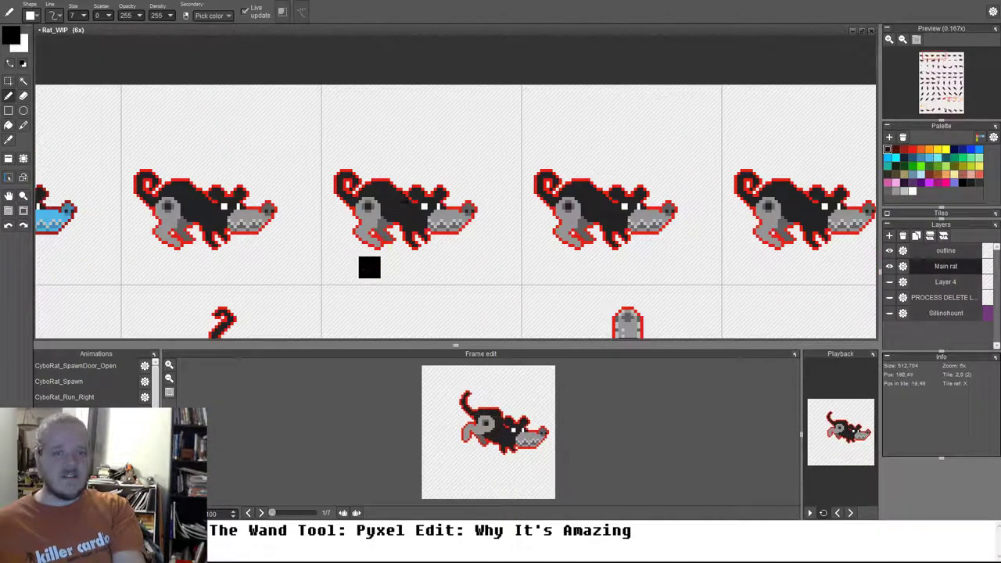
key("w")
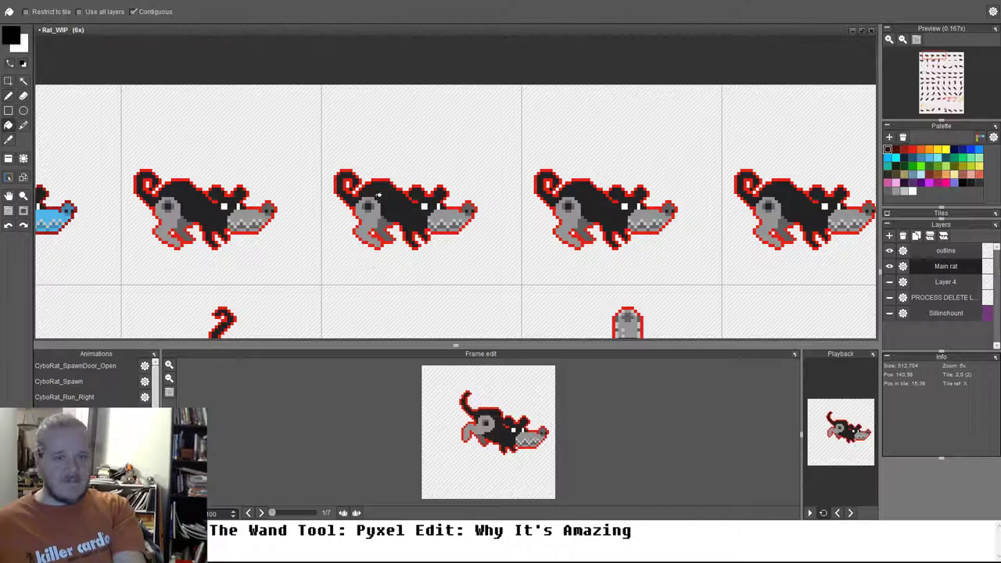
left_click(340, 220)
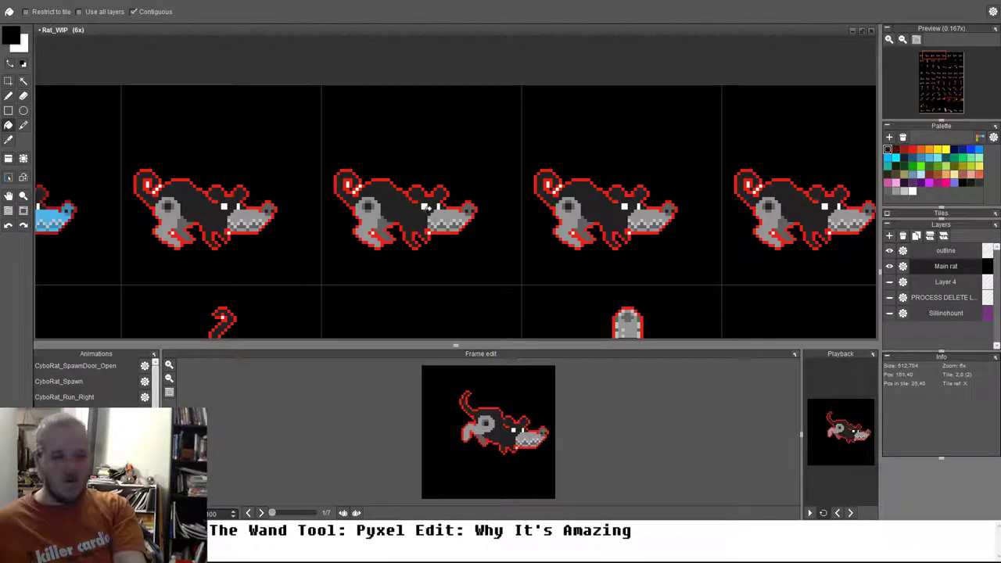
left_click_drag(288, 220, 445, 268)
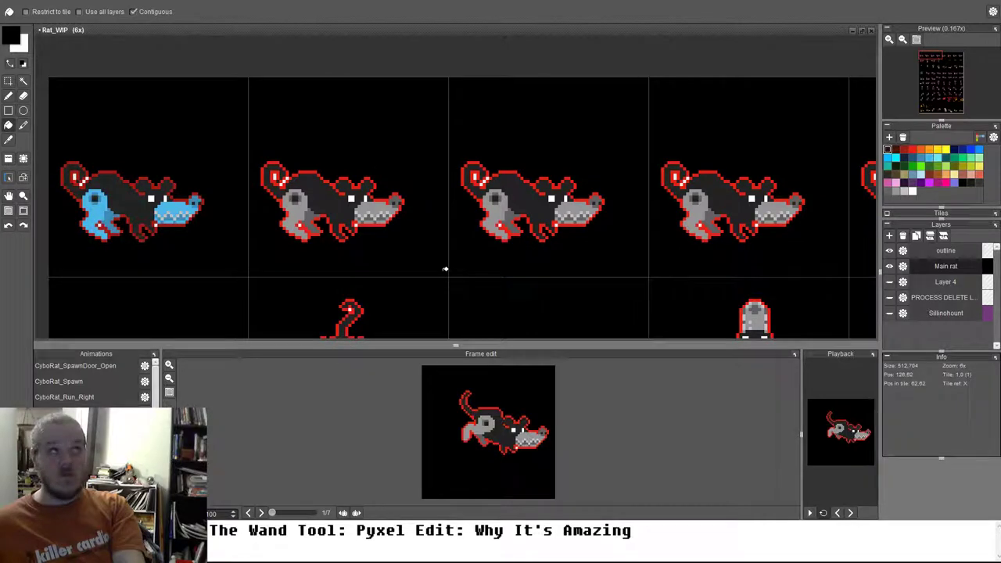
key("ctrl+z")
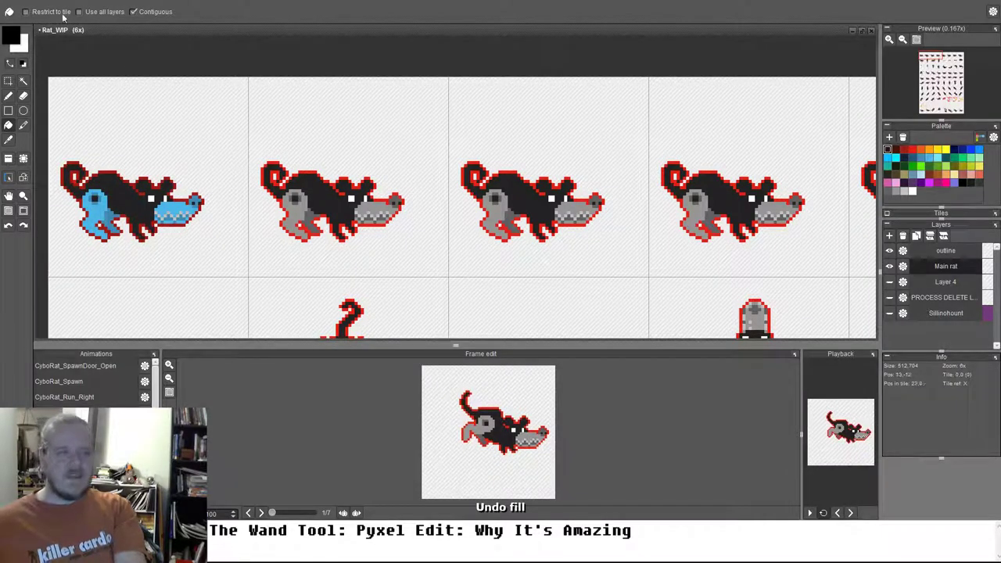
Step: Turn off Contiguous for the bucket fill and recolour the near-black rat bodies dark red throughout the sprite sheet
left_click(145, 12)
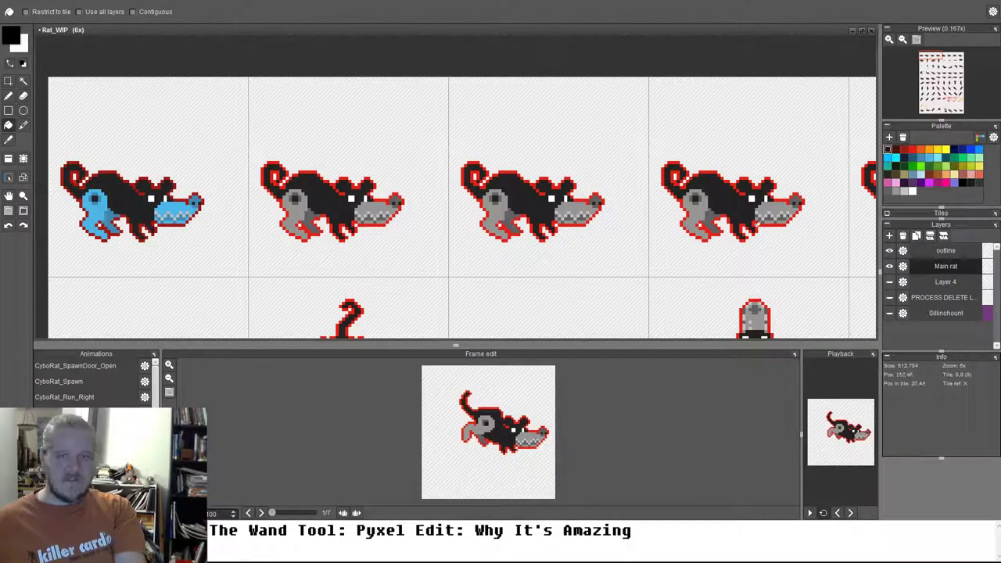
left_click(905, 150)
left_click(504, 181)
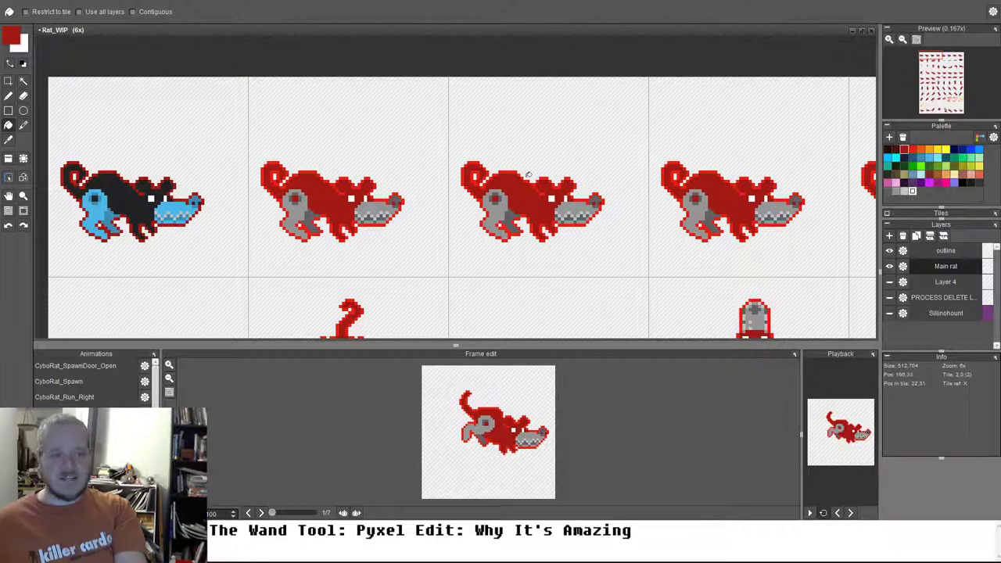
scroll(526, 286, "down", 1)
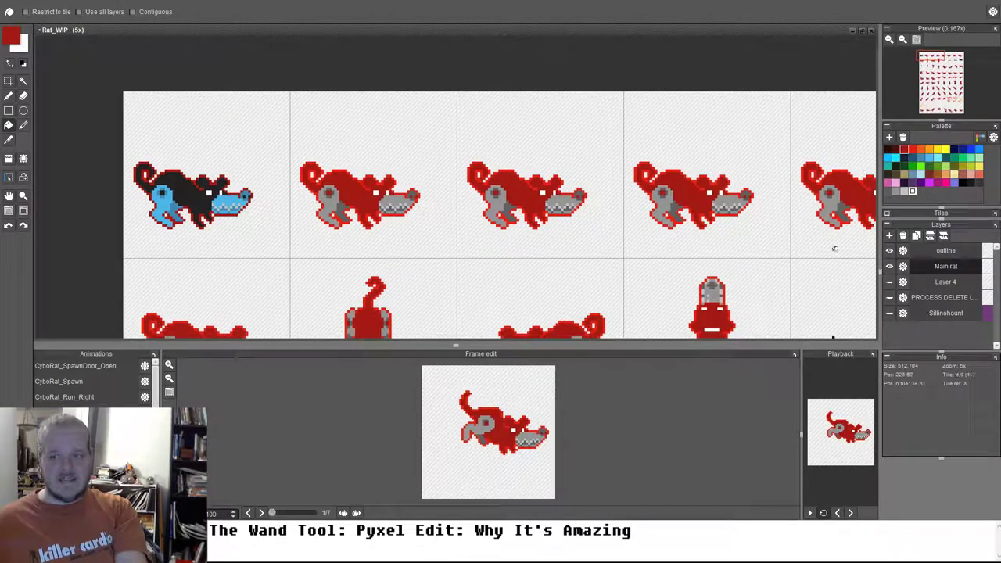
Step: Hide the outline layer, and undo both that layer change and the dark red fill of the rat bodies
left_click(889, 250)
scroll(556, 286, "down", 1)
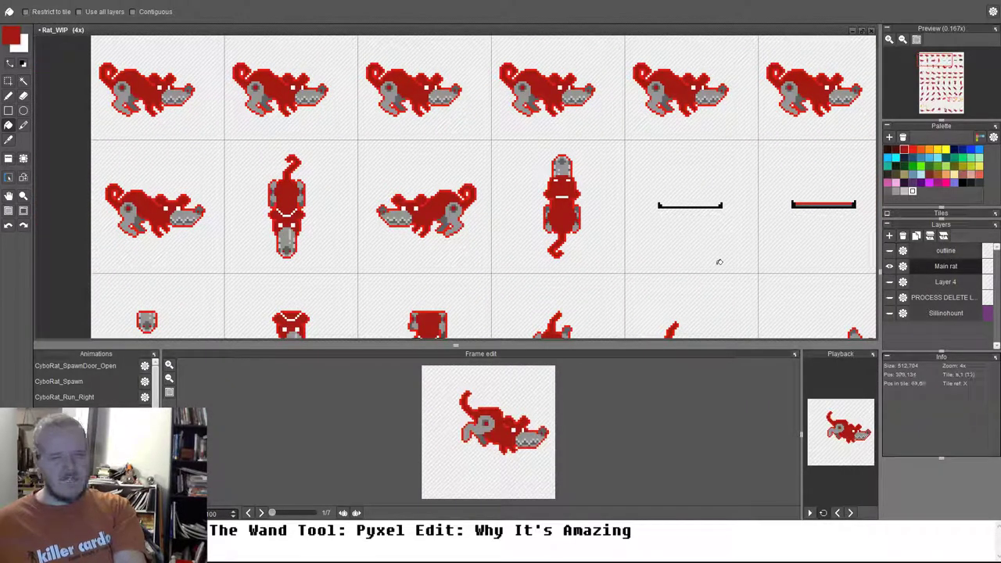
key("ctrl+z")
key("ctrl+z")
key("ctrl+z")
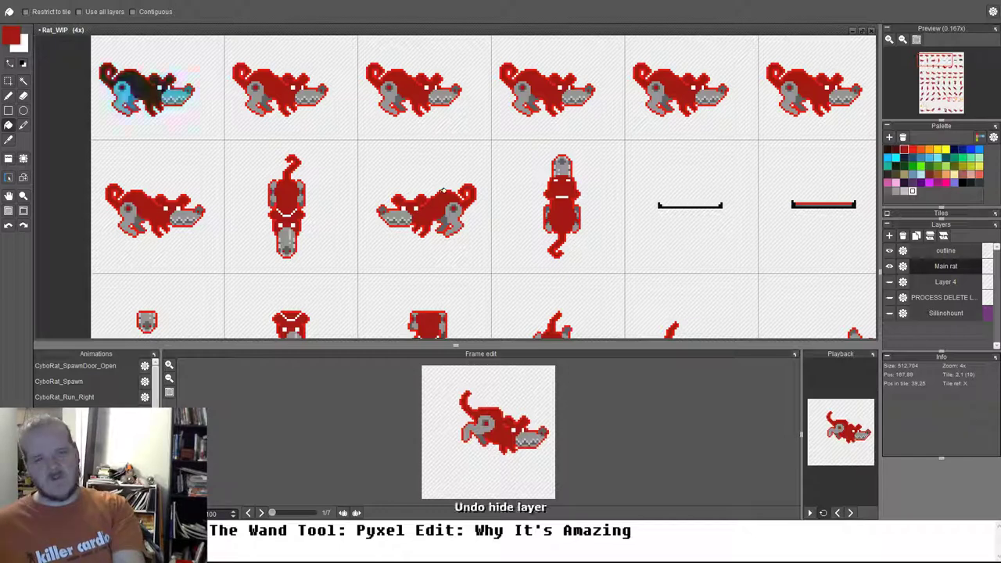
Step: Delete the Main rat layer's red outline pixels throughout the sprite sheet using a non-contiguous Magic Wand selection, and clear the selection
left_click_drag(420, 89, 517, 175)
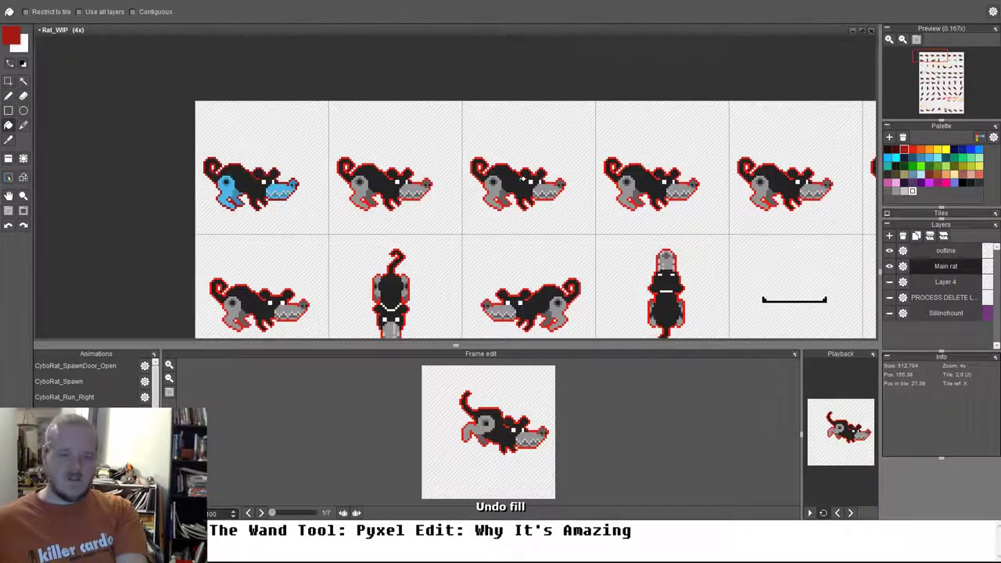
scroll(501, 157, "up", 2)
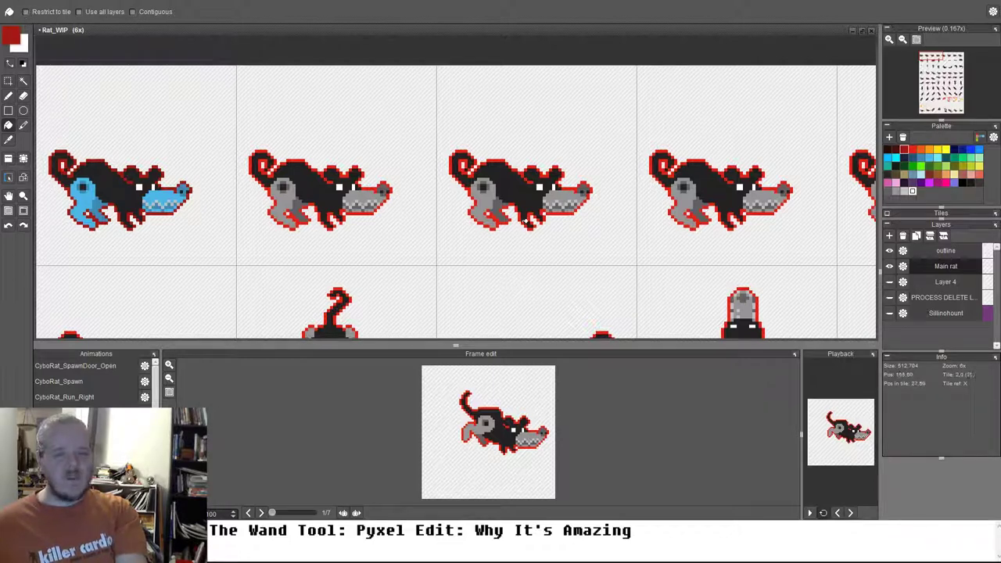
left_click_drag(328, 233, 372, 221)
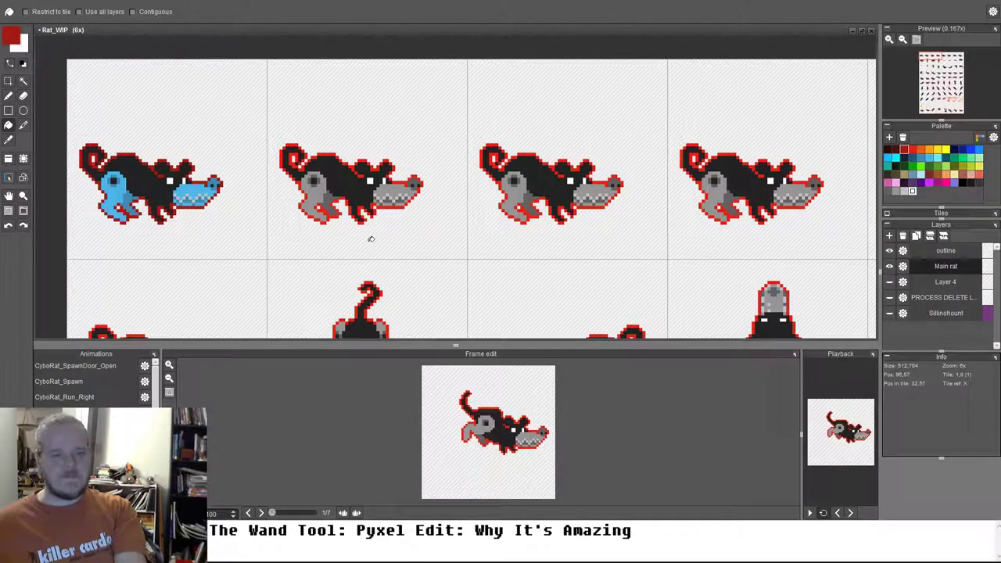
left_click_drag(419, 318, 411, 293)
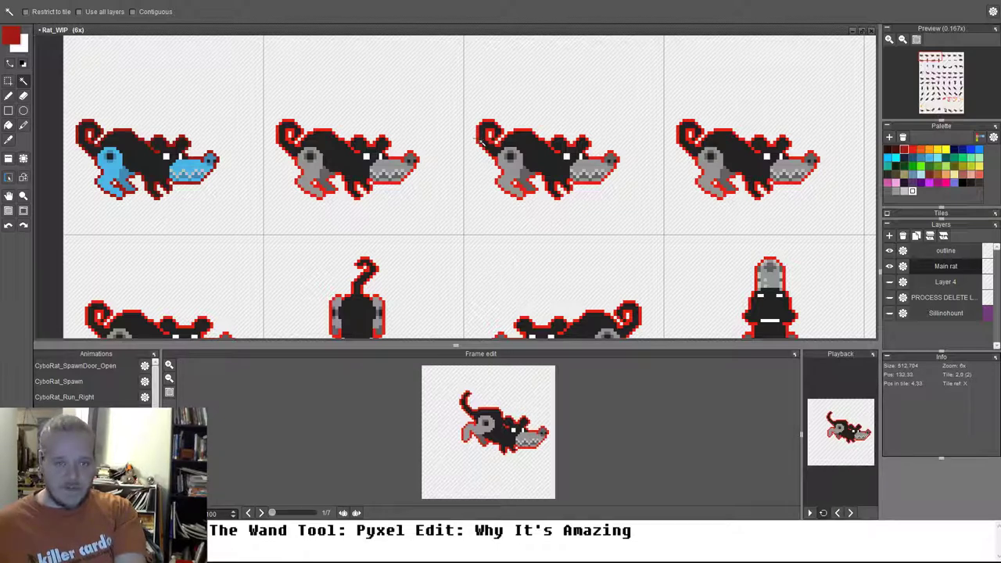
left_click(483, 139)
scroll(505, 274, "down", 1)
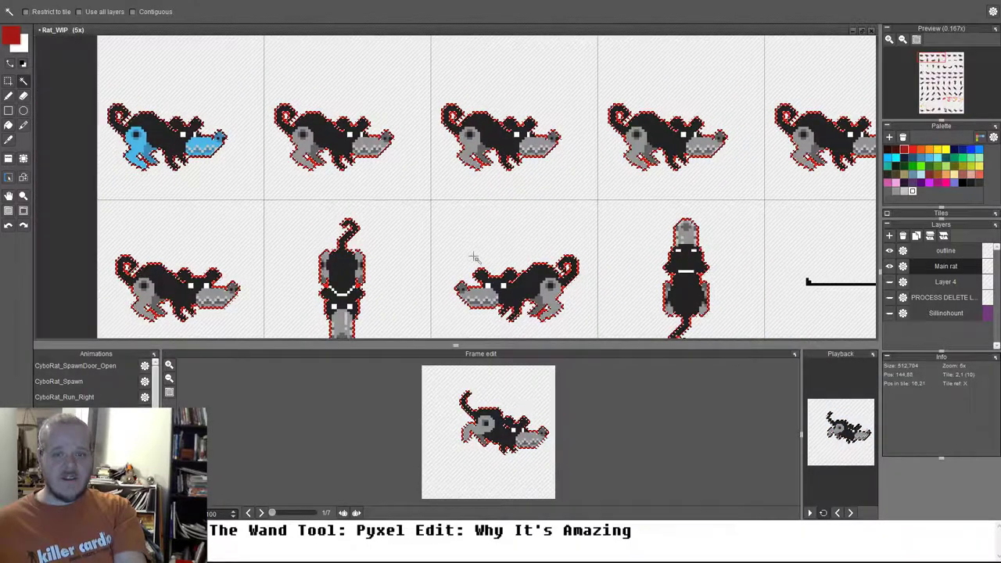
left_click_drag(474, 257, 502, 95)
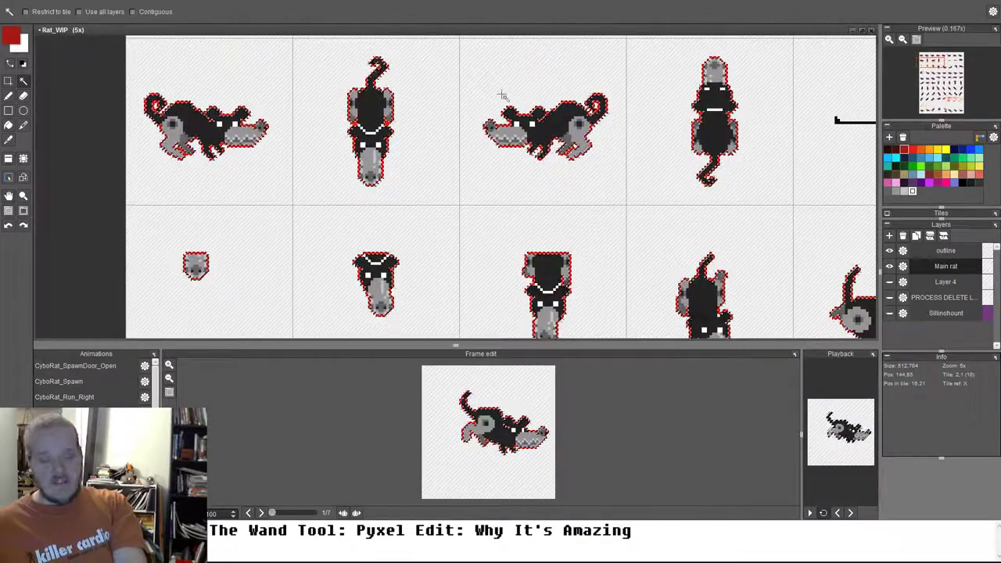
key("Delete")
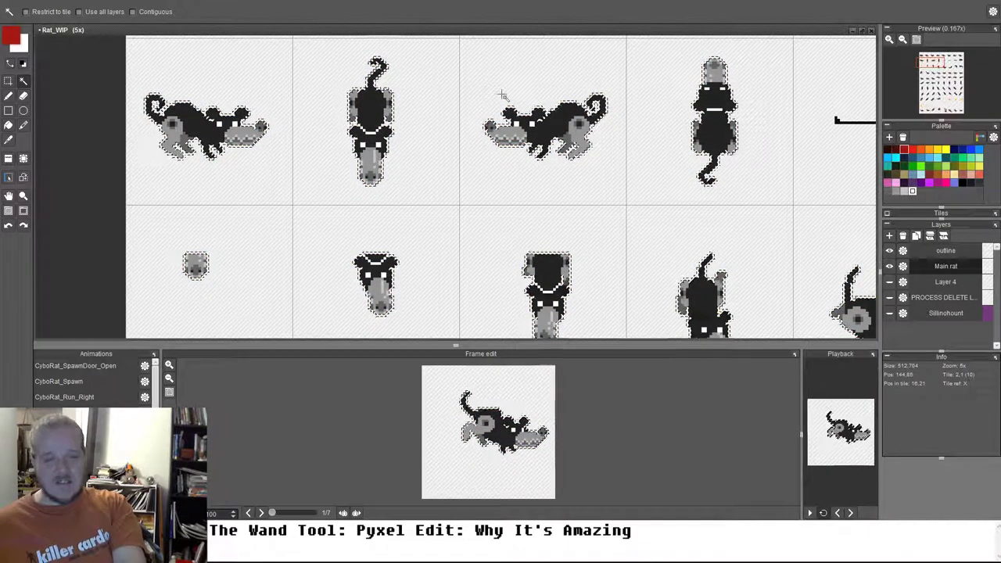
key("ctrl+d")
Step: Select the connected black and grey pixels of the second rat in the top row with the Magic Wand
scroll(501, 241, "down", 2)
left_click_drag(390, 258, 520, 274)
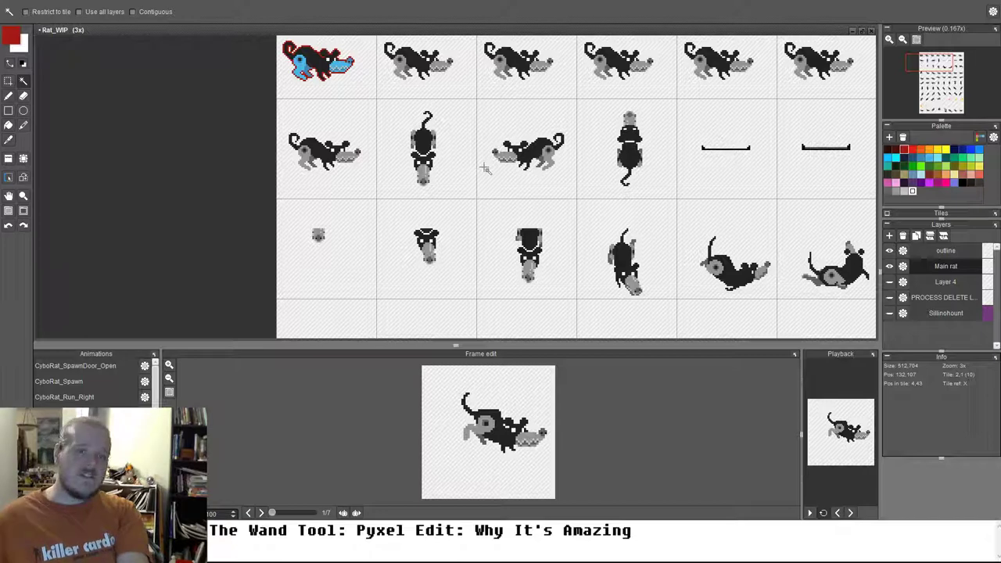
left_click_drag(414, 56, 474, 121)
scroll(477, 117, "up", 6)
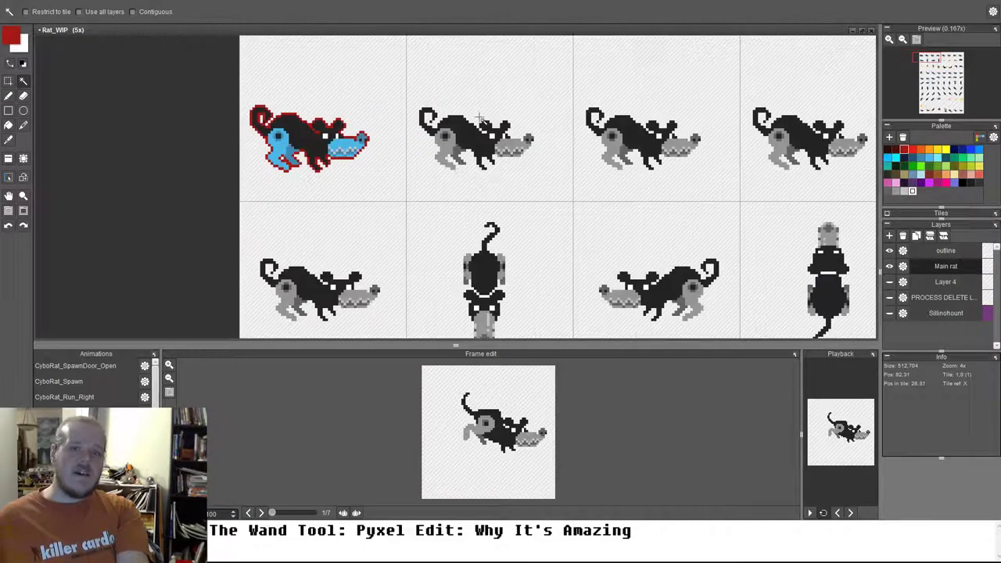
scroll(452, 165, "up", 1)
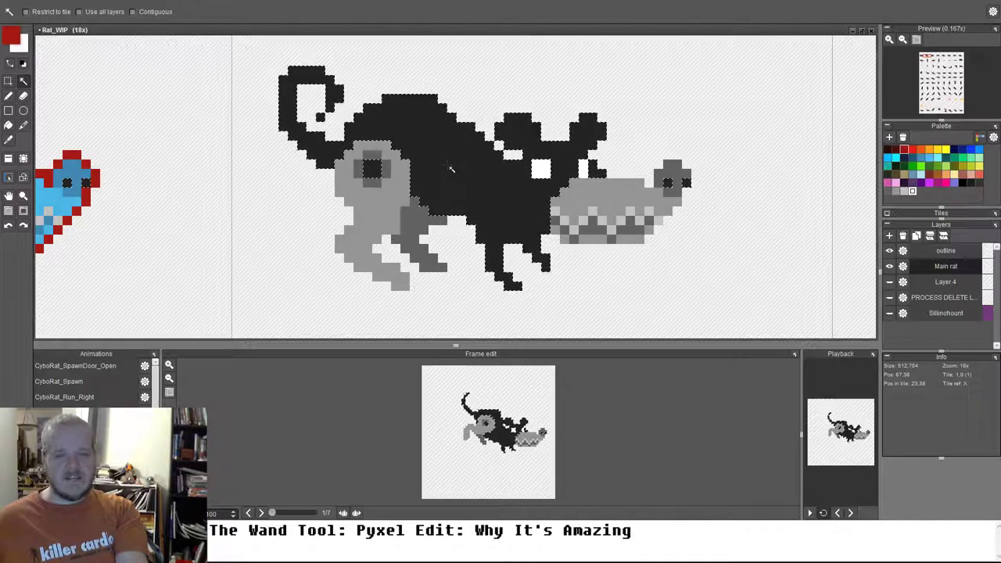
left_click(451, 168)
right_click(451, 168)
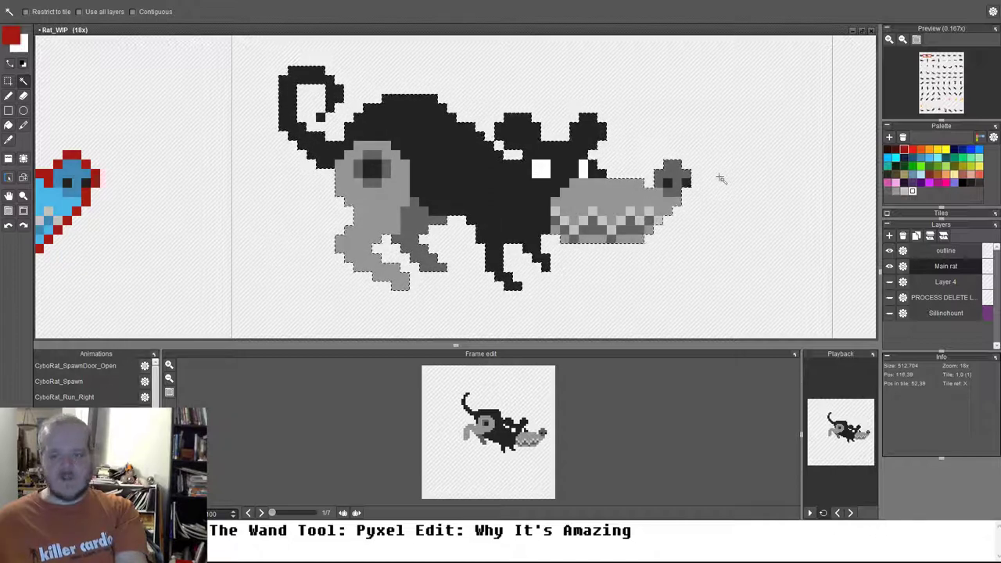
Step: Try a size 7 dark red pen stroke at the second rat's nose, and undo it
key("b")
scroll(720, 180, "up", 5)
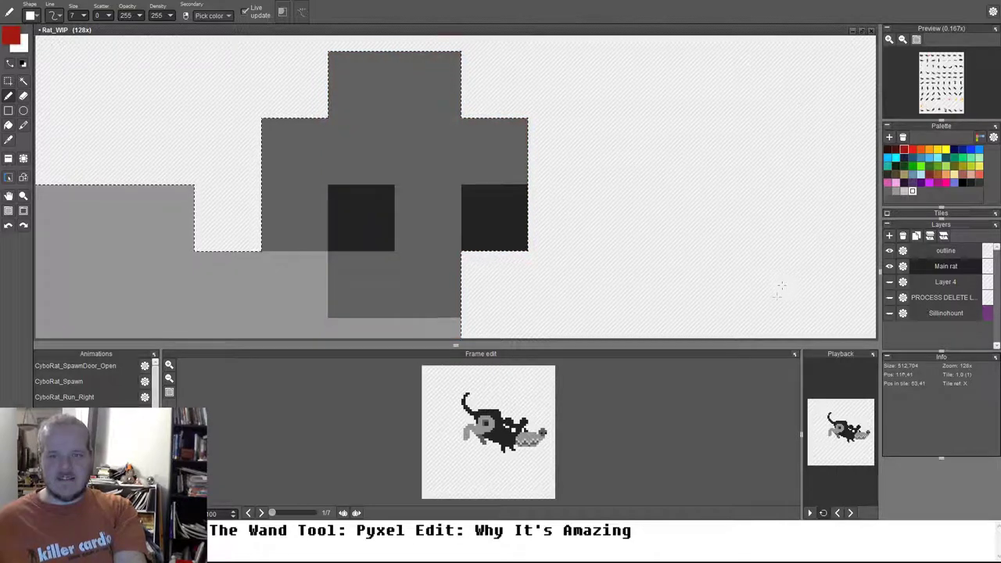
scroll(661, 226, "down", 5)
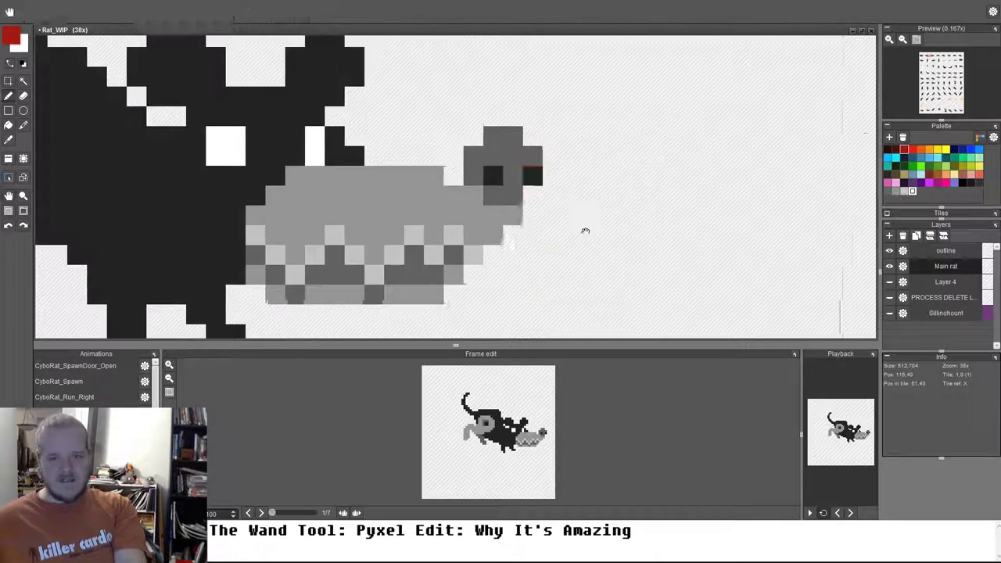
scroll(573, 215, "down", 3)
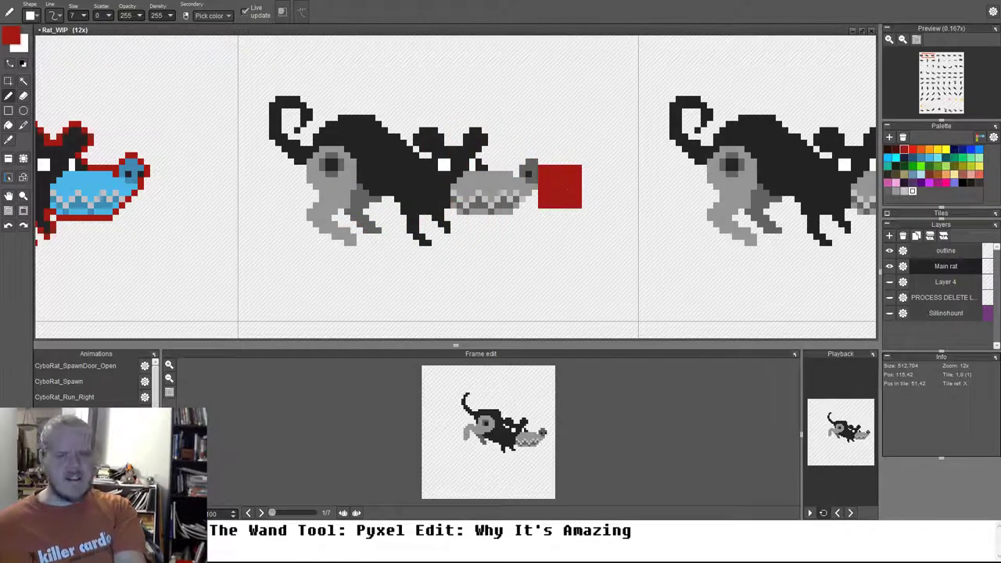
left_click_drag(416, 185, 455, 194)
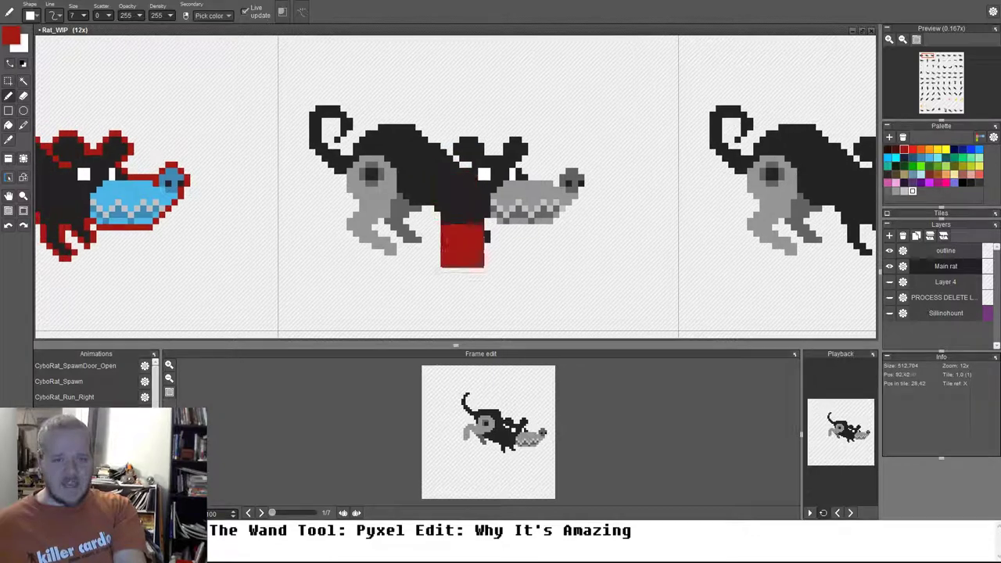
key("ctrl+z")
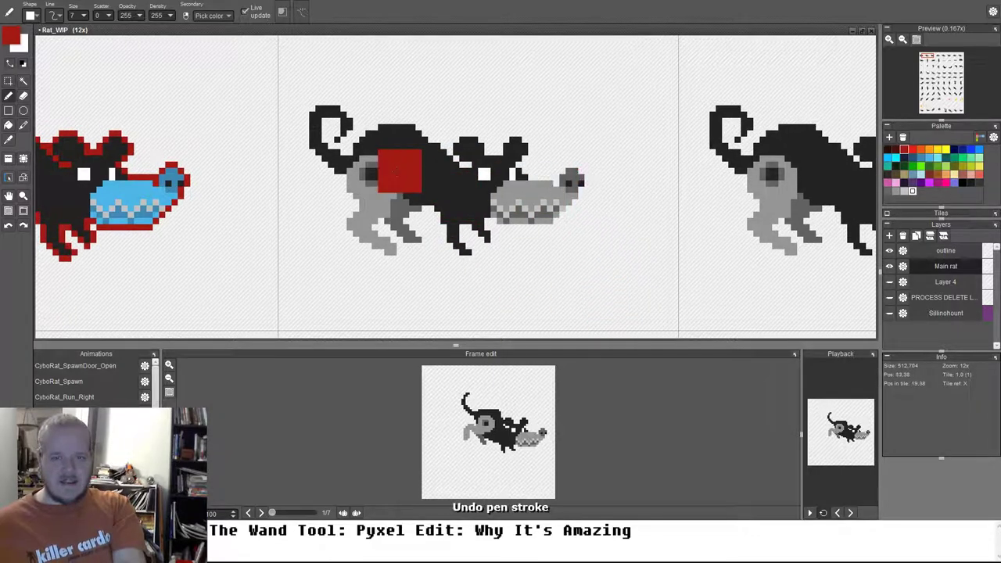
Step: Reselect the second rat with the Magic Wand and examine the selection edge around the single pixel inside its curled tail
key("w")
left_click(420, 186)
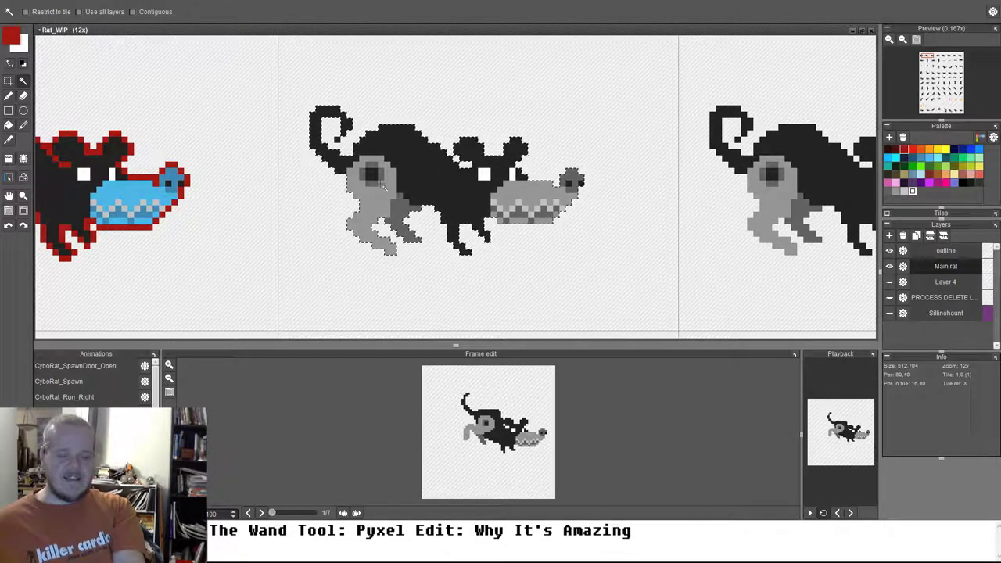
left_click_drag(374, 182, 560, 273)
scroll(463, 149, "up", 3)
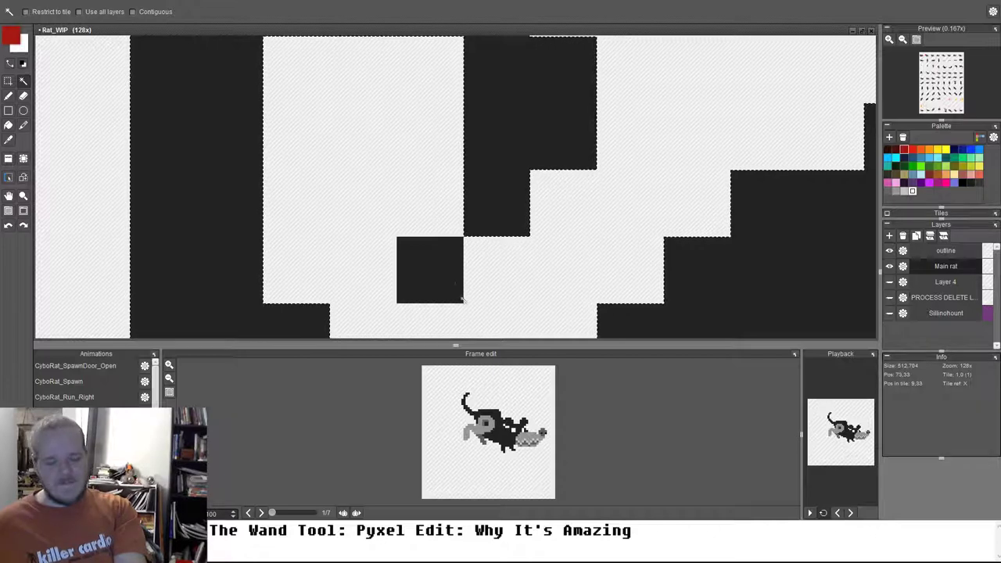
left_click_drag(437, 270, 411, 226)
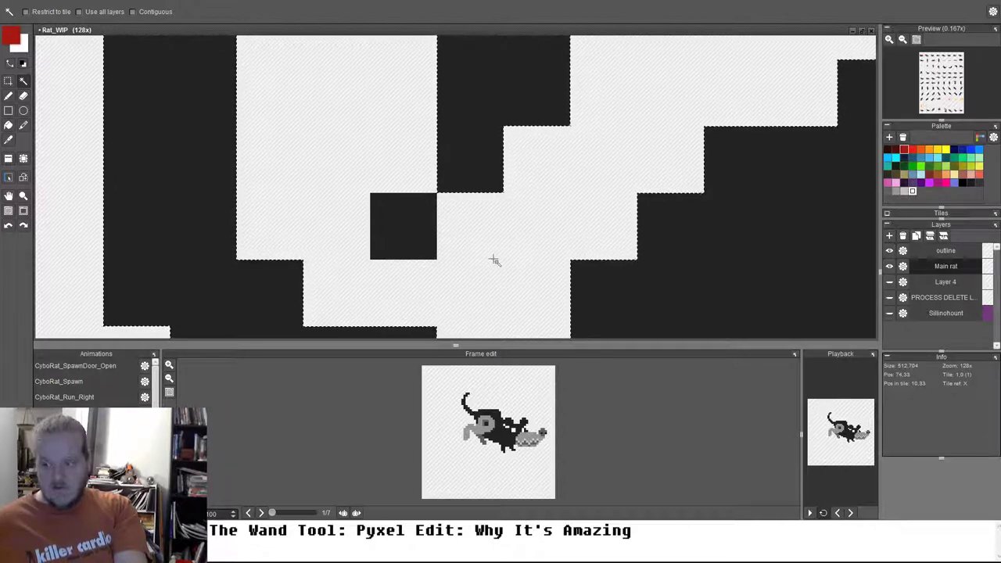
scroll(541, 268, "down", 4)
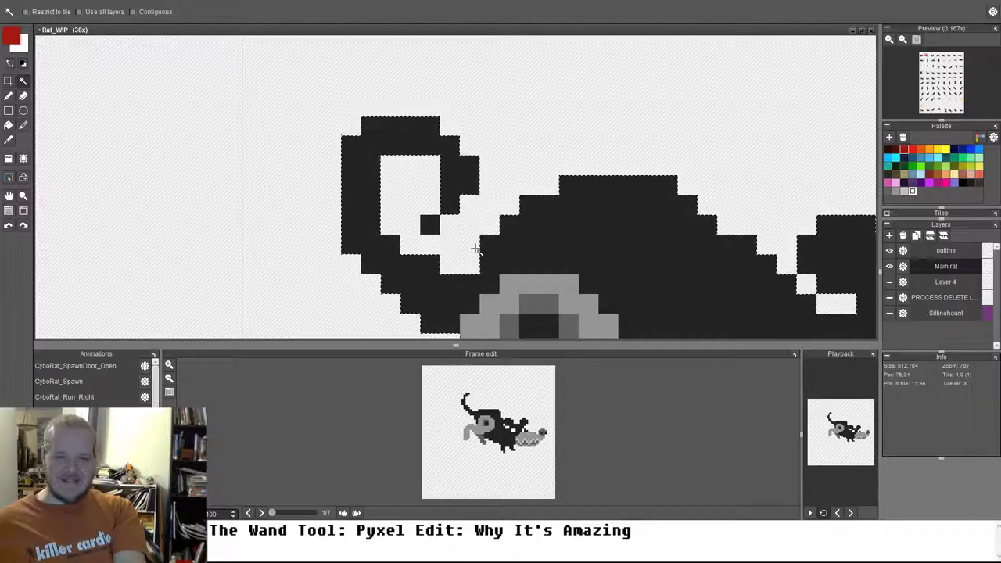
scroll(480, 185, "down", 3)
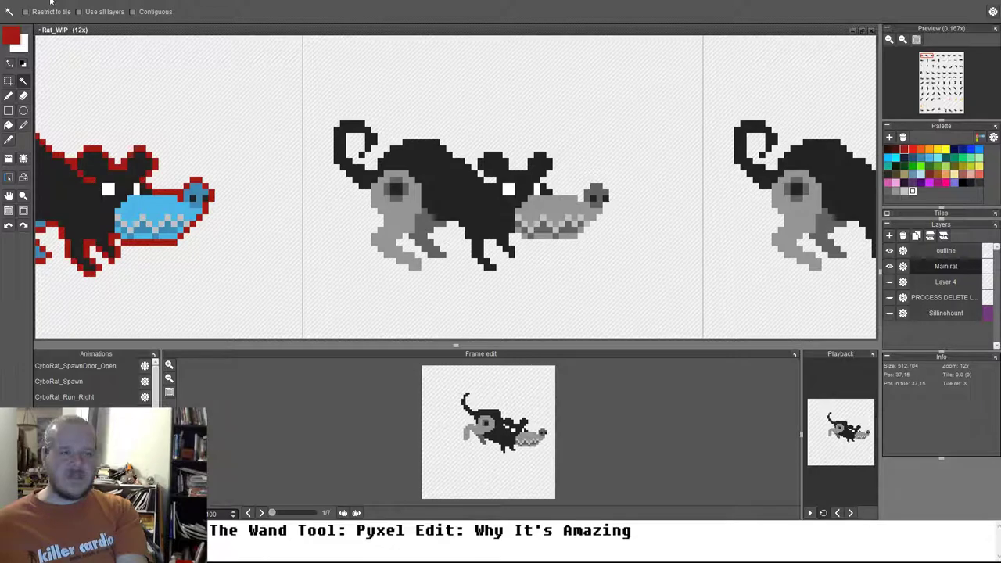
Step: Undo the clearing of the second rat's selection, redo it, and undo it again
scroll(394, 290, "down", 3)
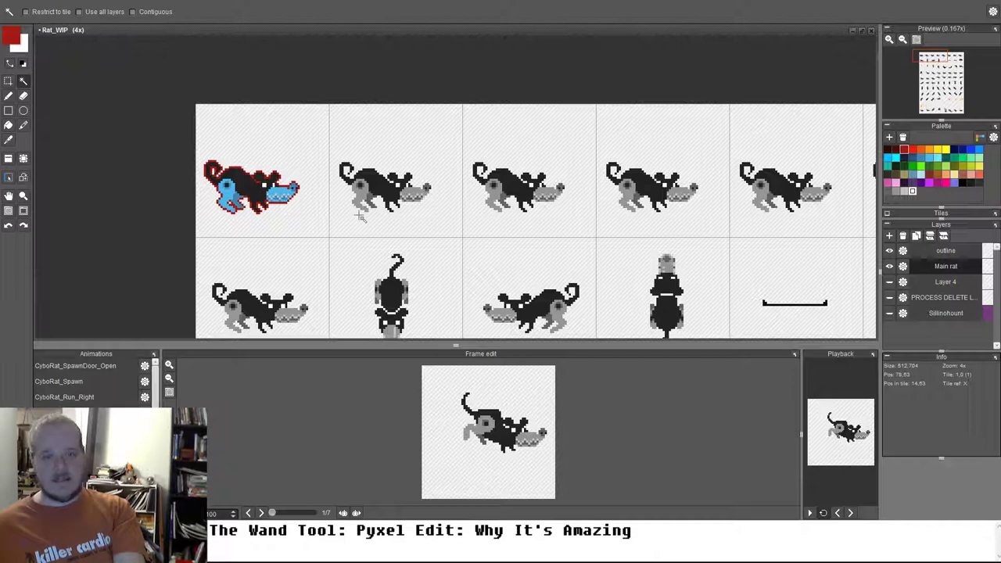
key("ctrl+z")
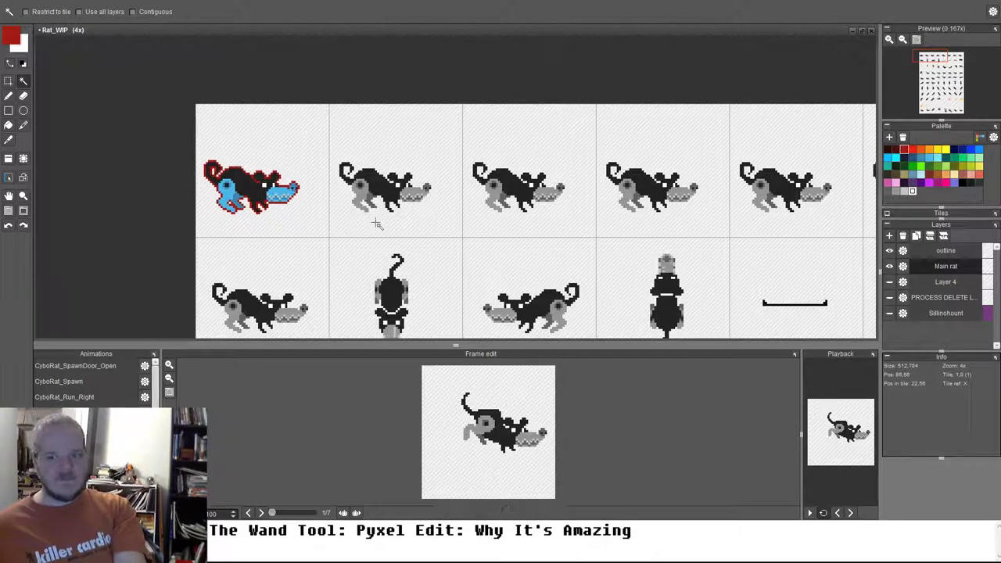
scroll(380, 224, "up", 1)
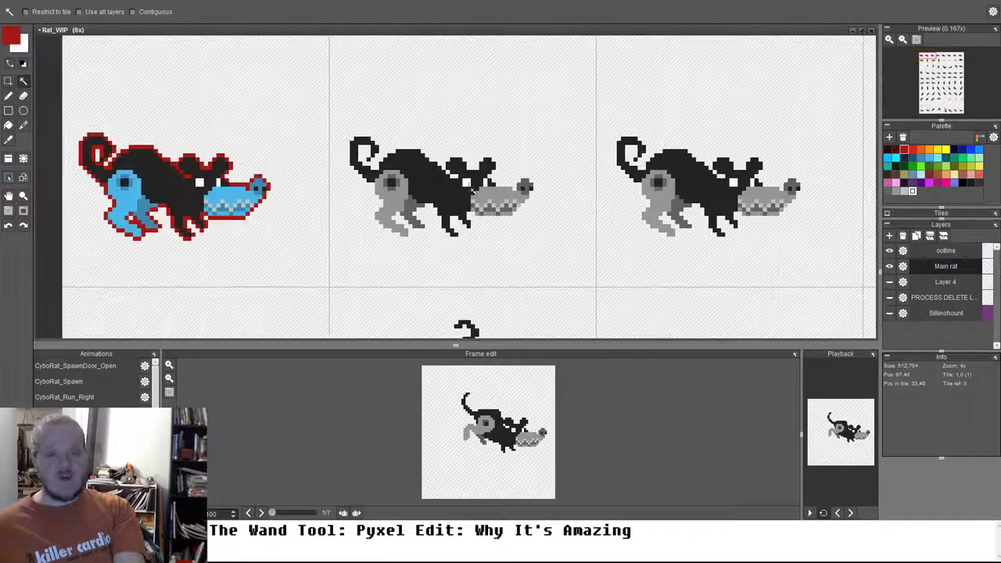
key("ctrl+z")
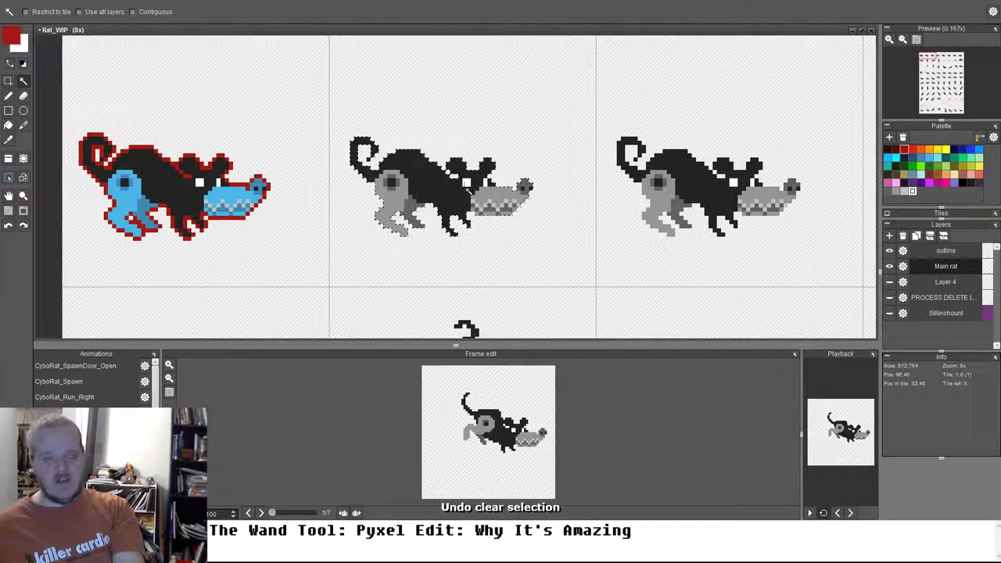
key("ctrl+y")
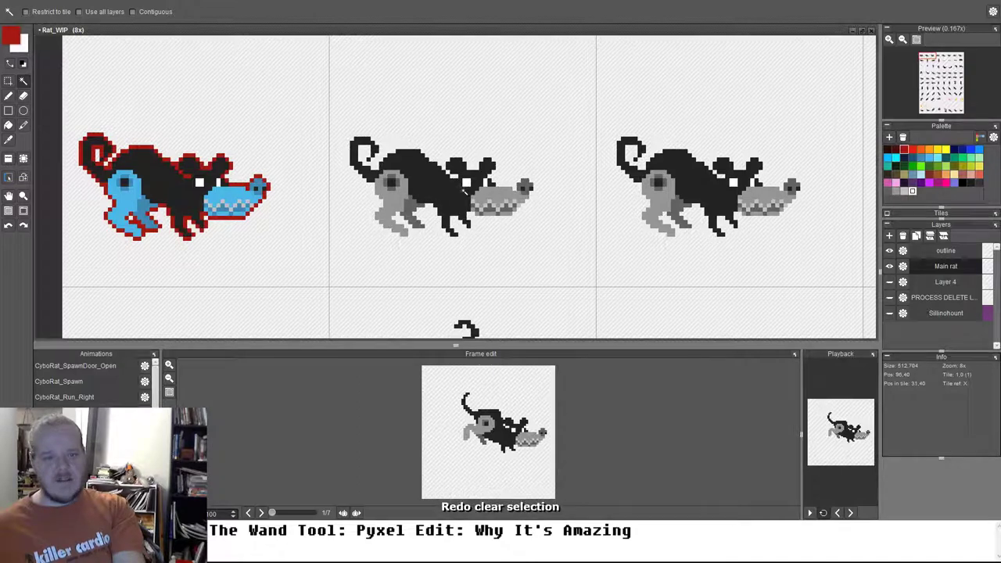
scroll(462, 189, "up", 3)
key("ctrl+z")
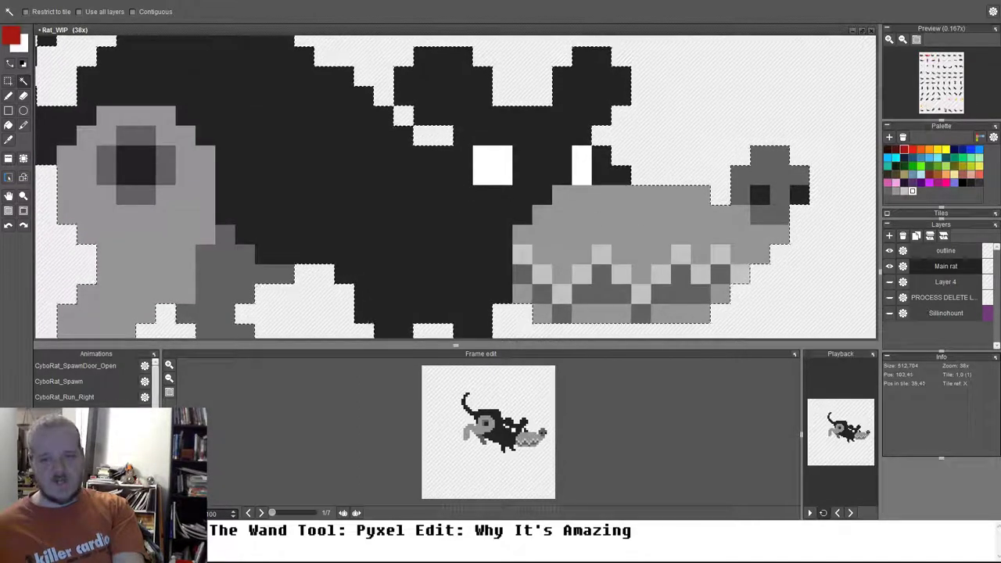
scroll(614, 192, "down", 4)
left_click_drag(580, 266, 431, 148)
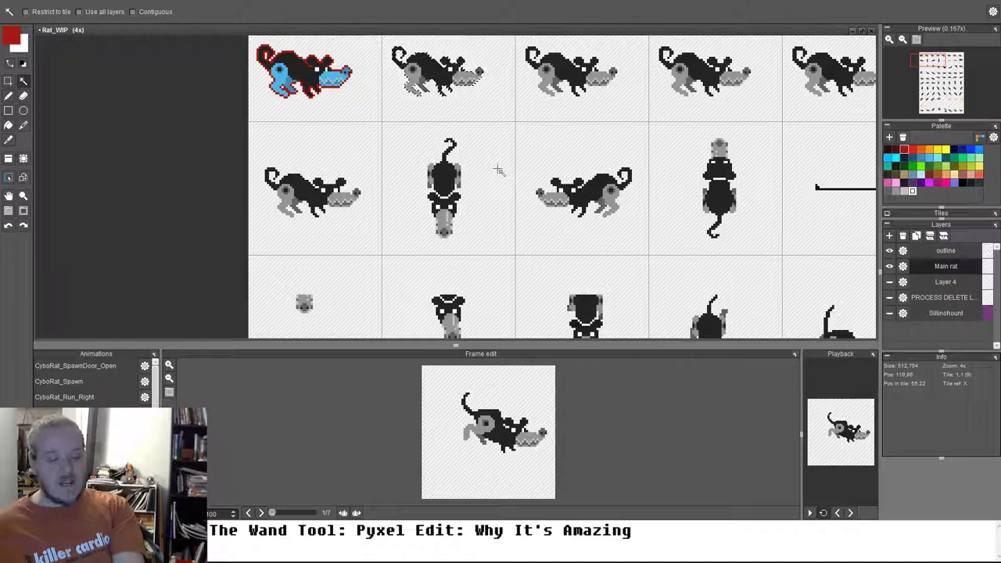
scroll(477, 150, "up", 2)
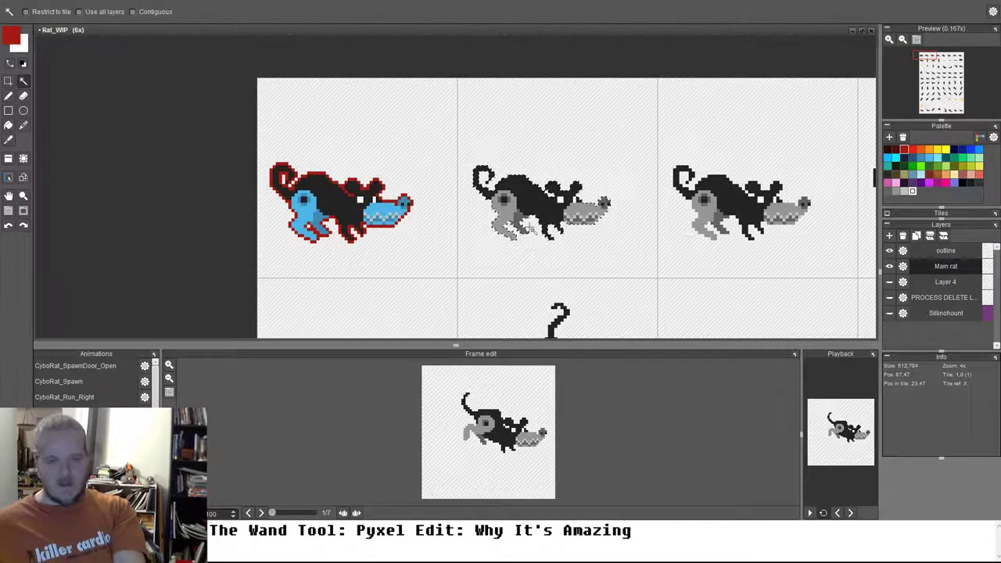
scroll(524, 227, "up", 6)
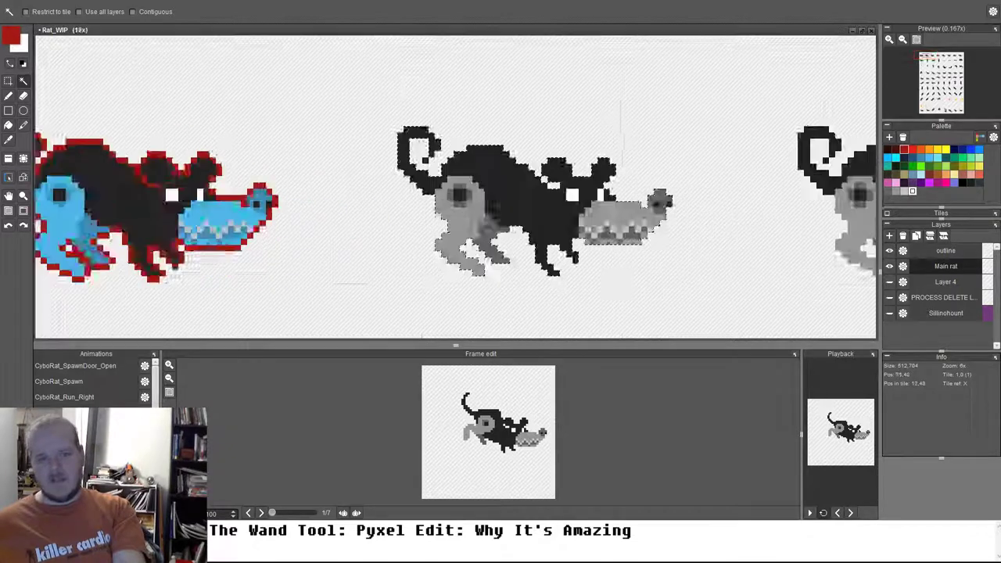
Step: Clear the second rat's selection and hide the outline layer
key("ctrl+d")
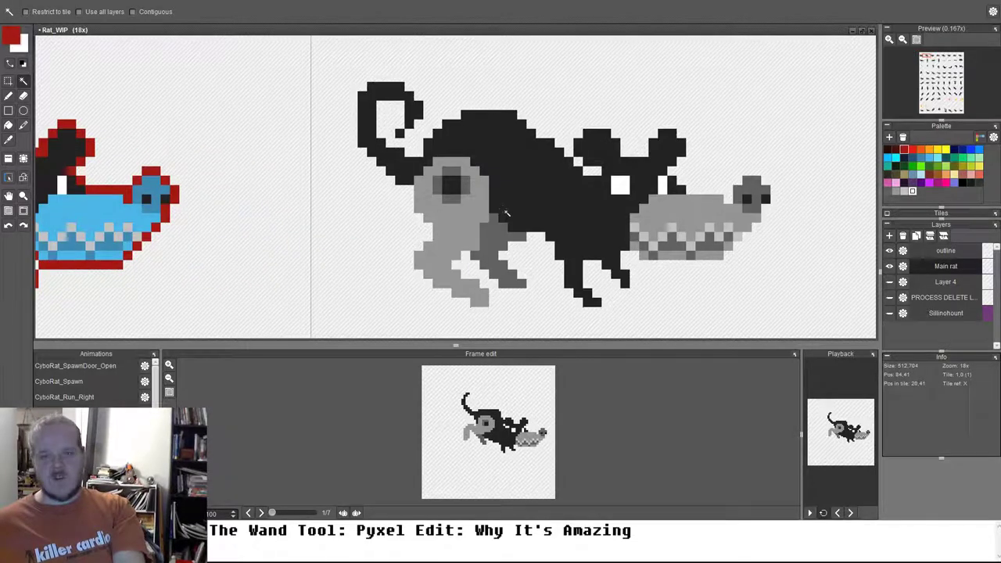
scroll(534, 200, "down", 7)
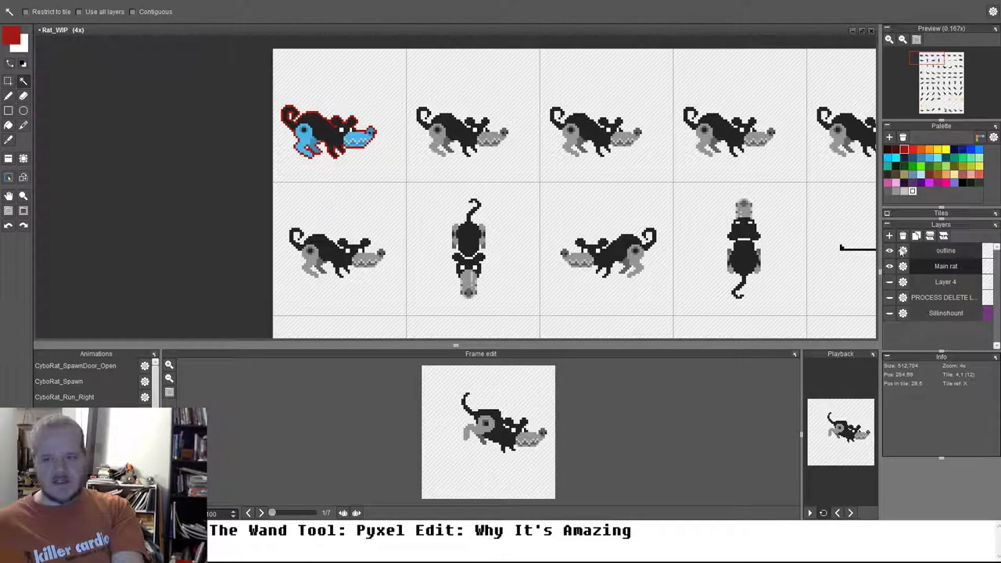
left_click(889, 251)
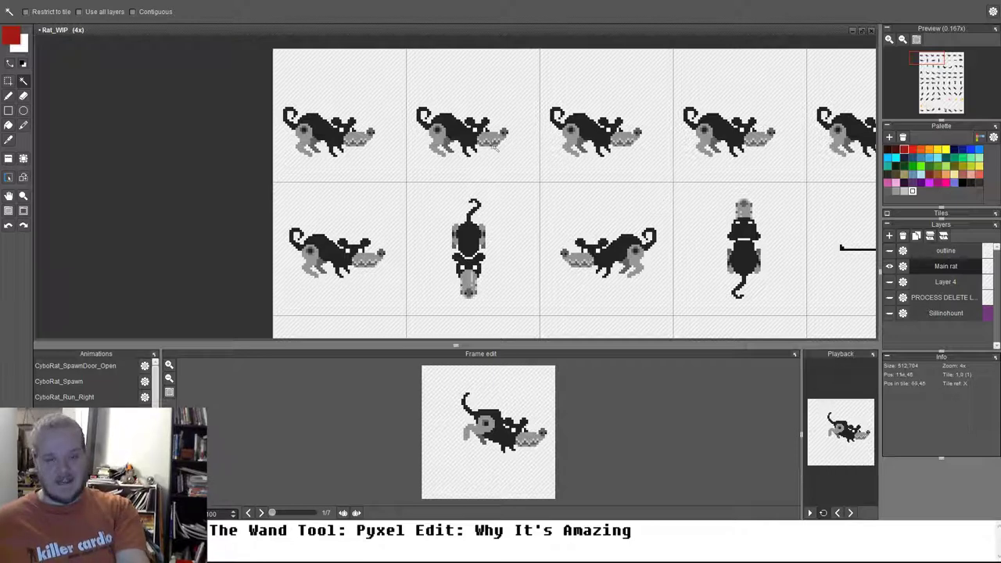
Step: Select the rats' matching pixels across the sprite sheet with the Magic Wand and clear the selection
left_click_drag(422, 119, 494, 128)
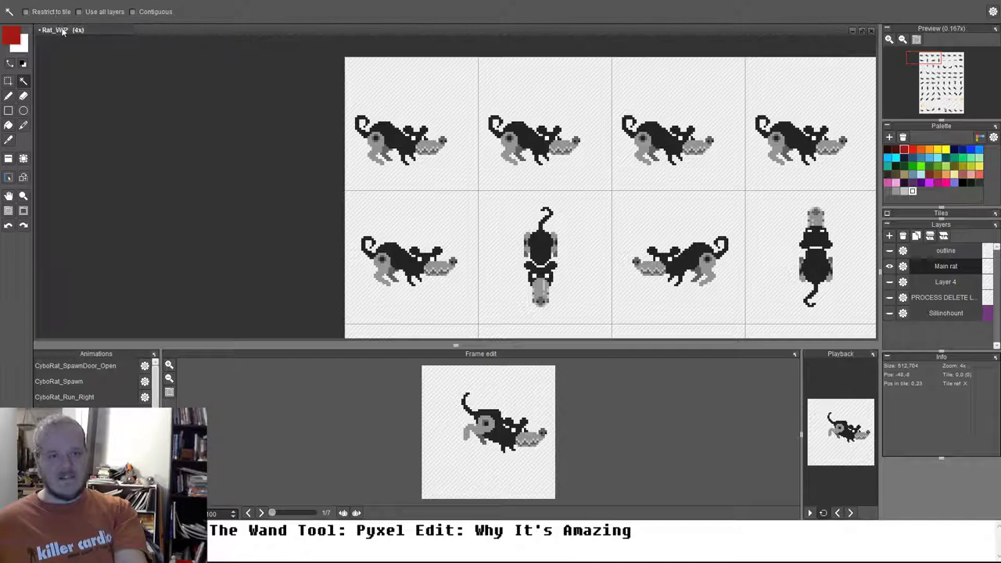
scroll(366, 142, "up", 2)
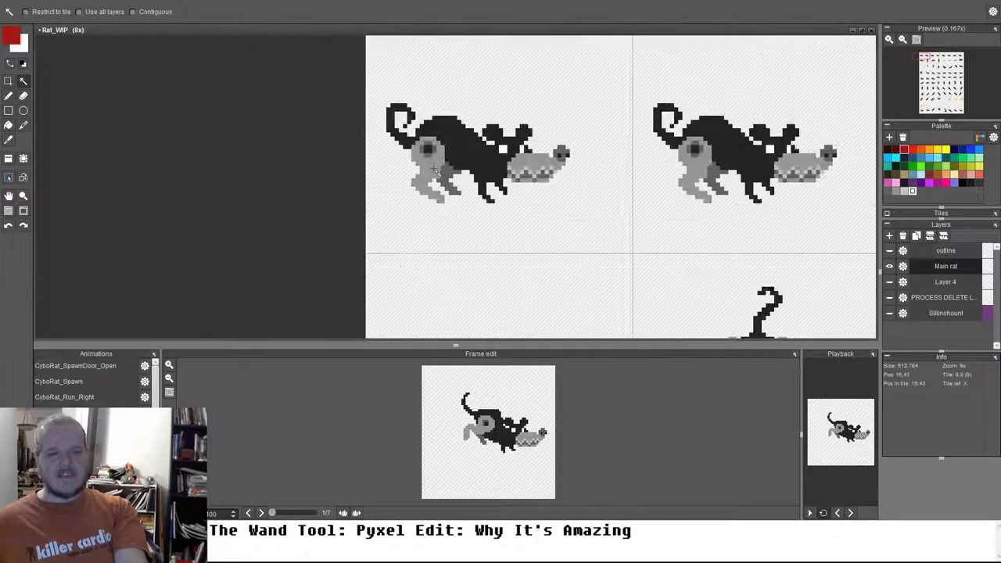
left_click_drag(428, 149, 502, 149)
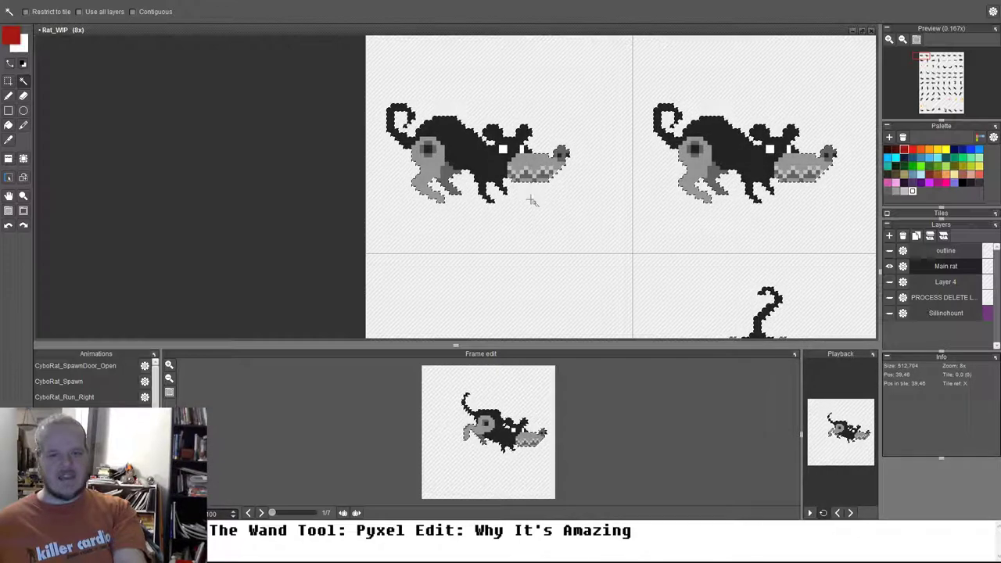
left_click_drag(555, 163, 247, 114)
left_click_drag(347, 153, 570, 236)
scroll(496, 186, "up", 1)
left_click_drag(278, 183, 451, 186)
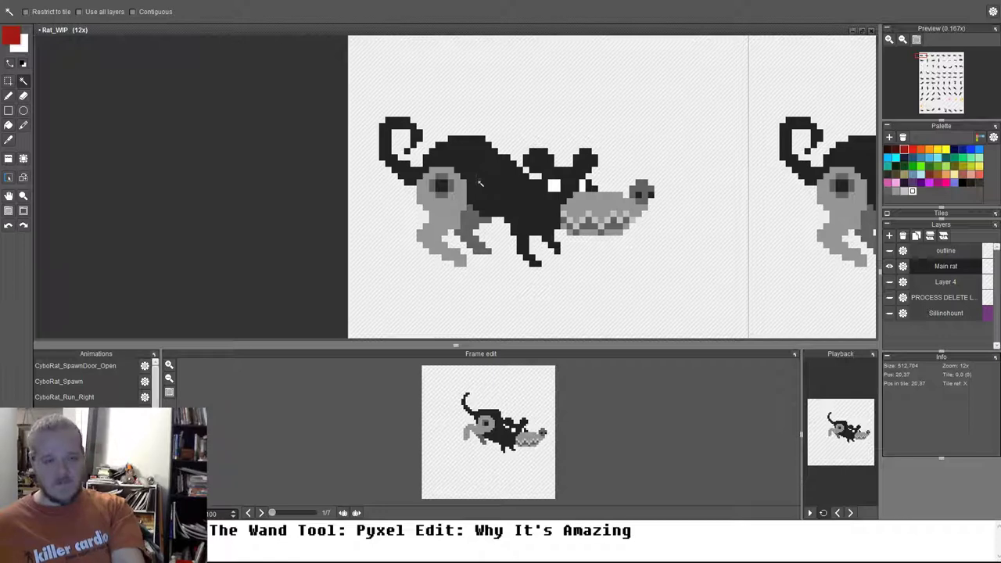
Step: Select the first rat's black pixels with the Magic Wand and add its light and dark grey pixels to the selection
left_click(481, 174)
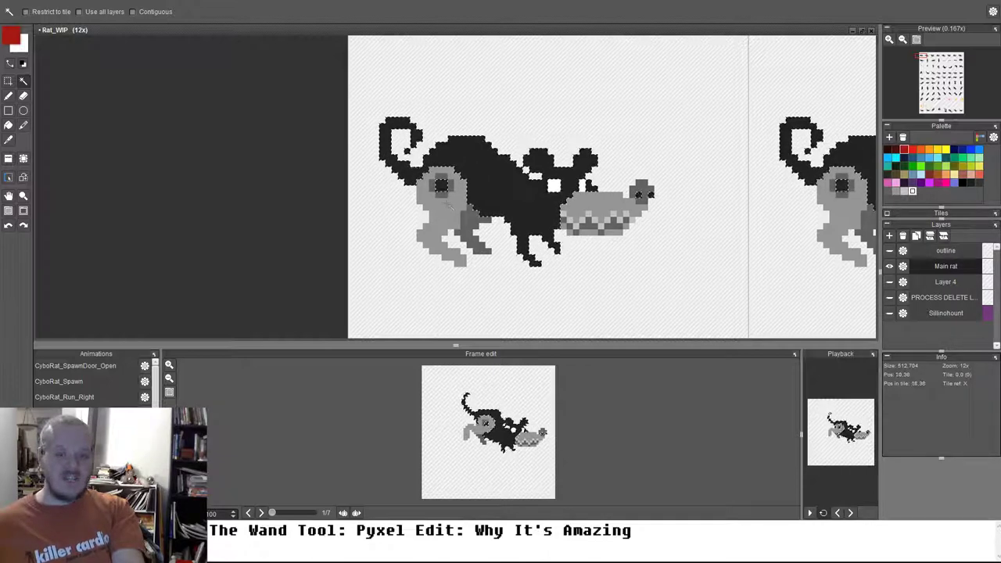
left_click(435, 223)
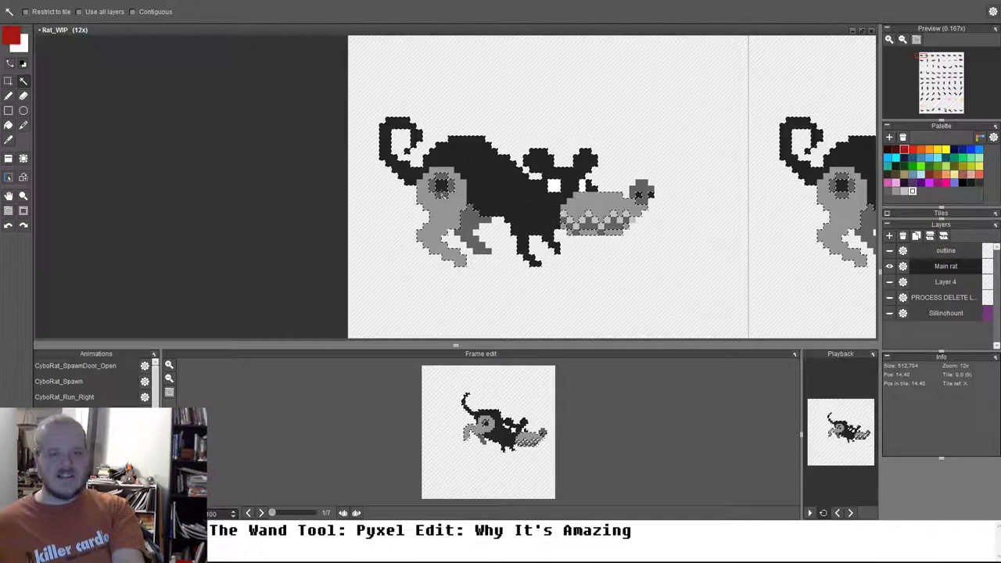
scroll(435, 207, "up", 3)
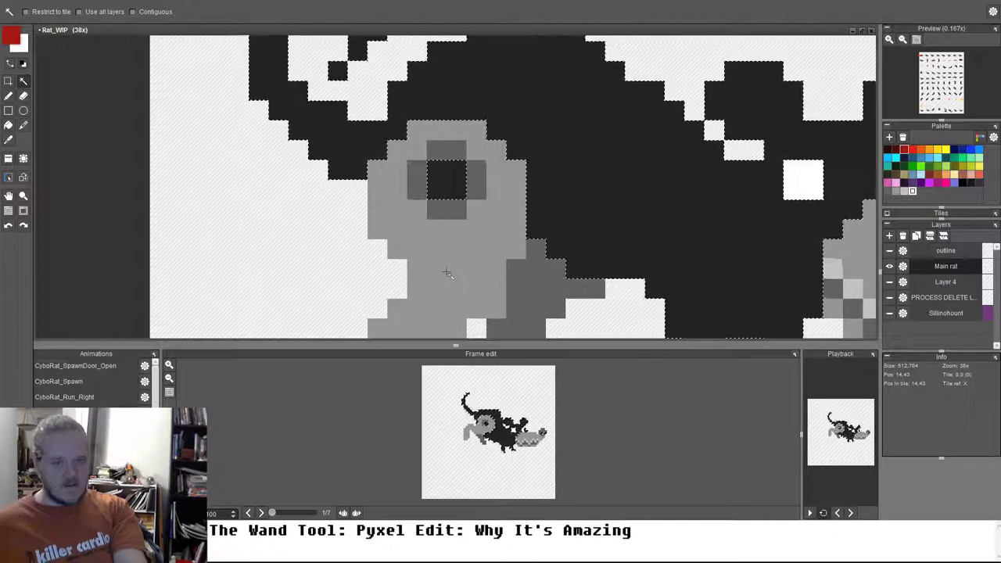
left_click(446, 272, "shift")
left_click(529, 290, "shift")
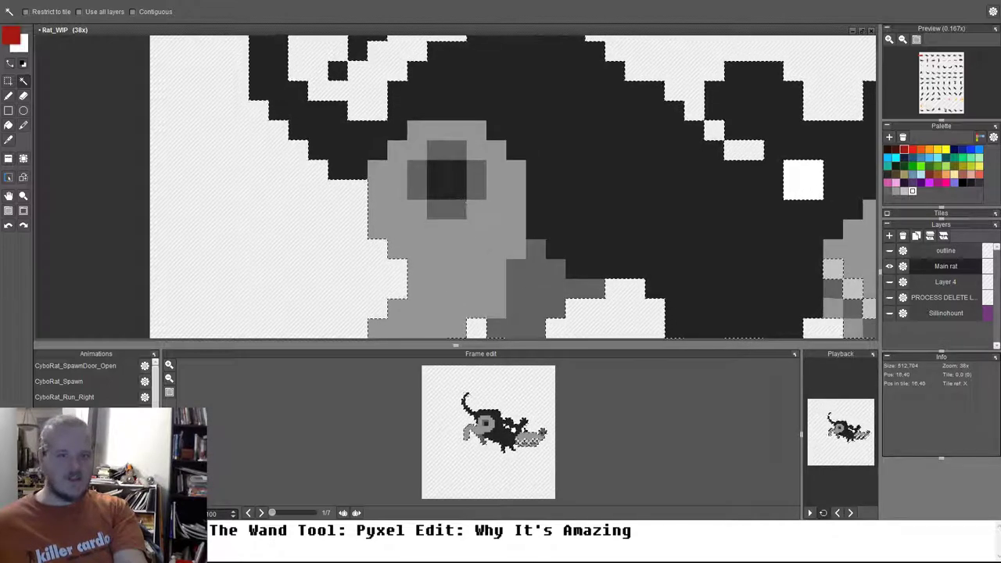
Step: Try removing rectangular areas over the second rat's body and tail base from the wand selection, and undo the changes
scroll(540, 246, "down", 2)
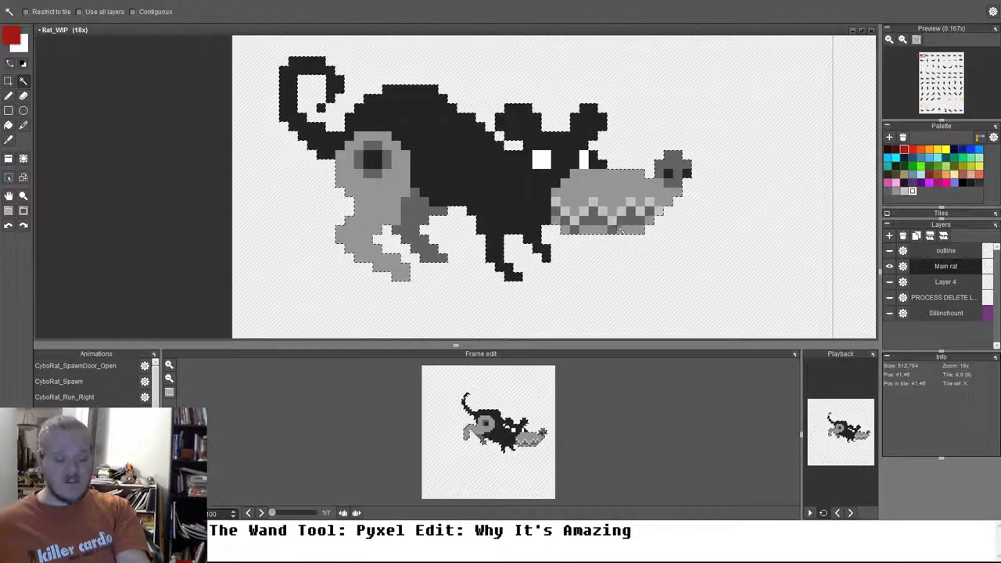
scroll(599, 254, "down", 2)
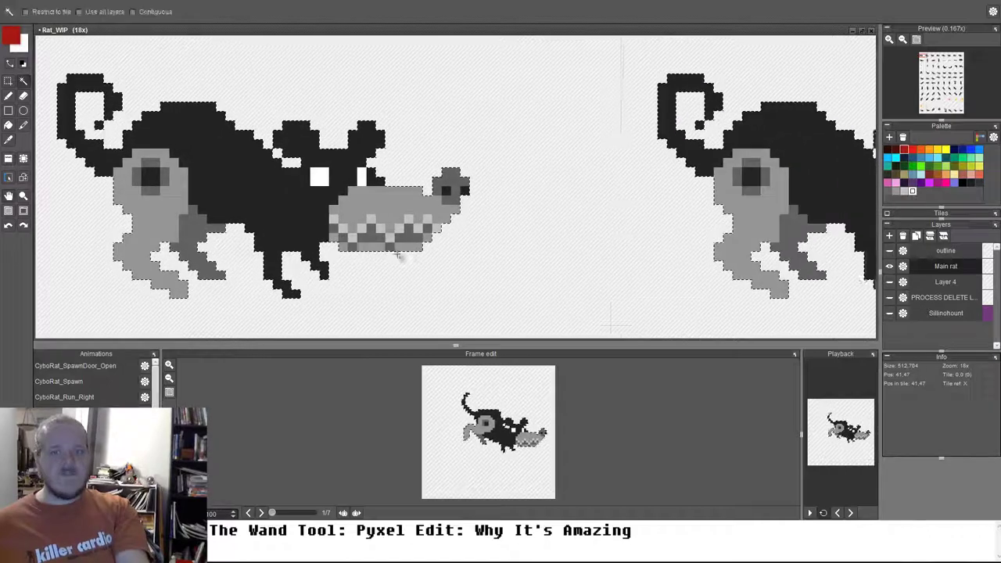
left_click_drag(597, 252, 459, 208)
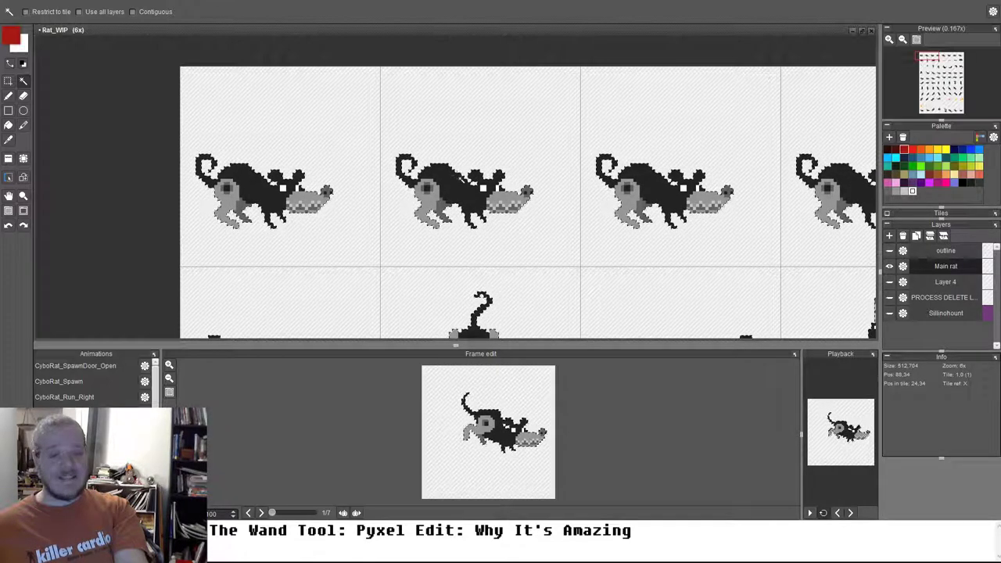
key("s")
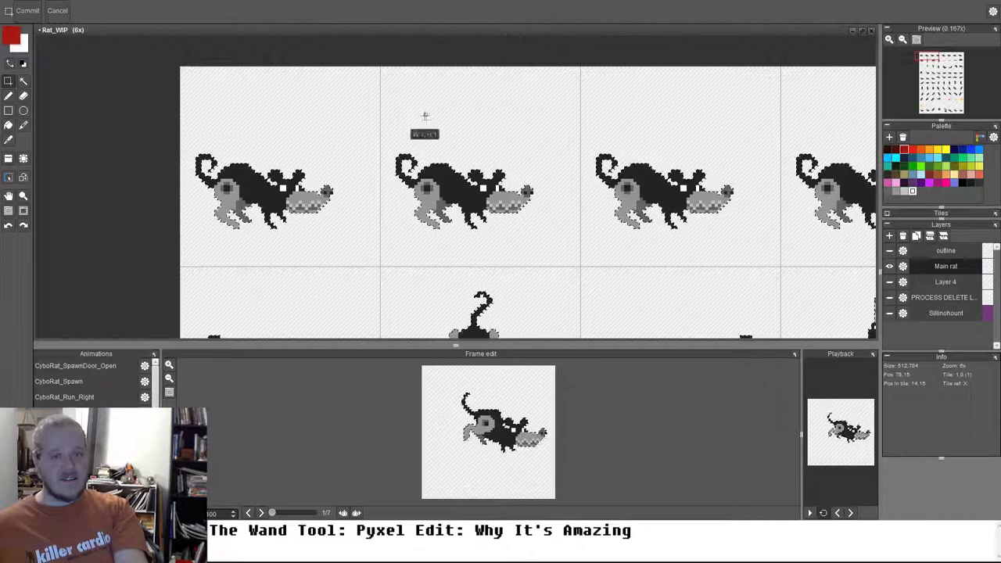
left_click_drag(538, 206, 537, 207)
scroll(409, 180, "up", 3)
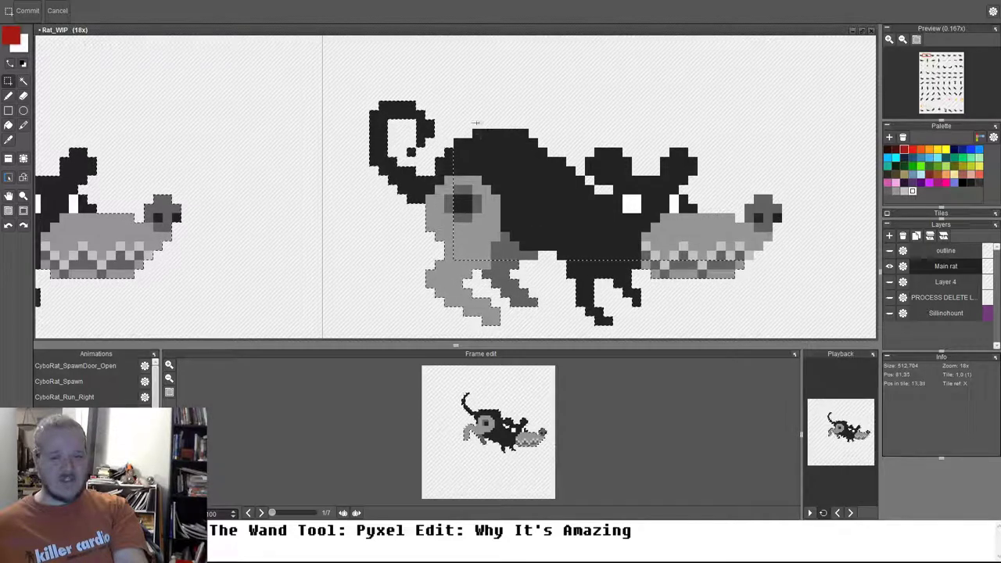
left_click_drag(425, 83, 413, 106)
left_click_drag(364, 161, 364, 160)
left_click_drag(369, 210, 435, 261)
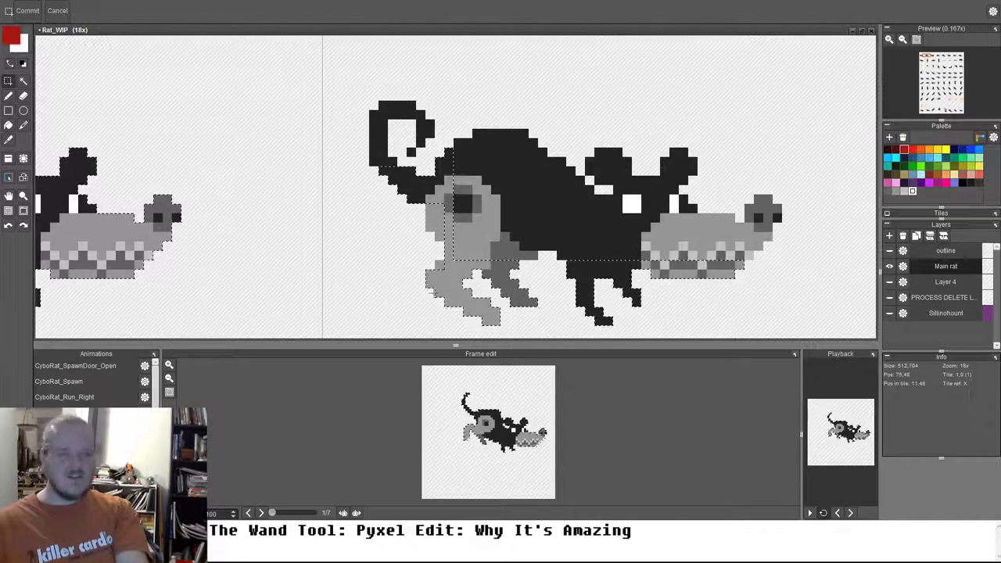
key("ctrl+z")
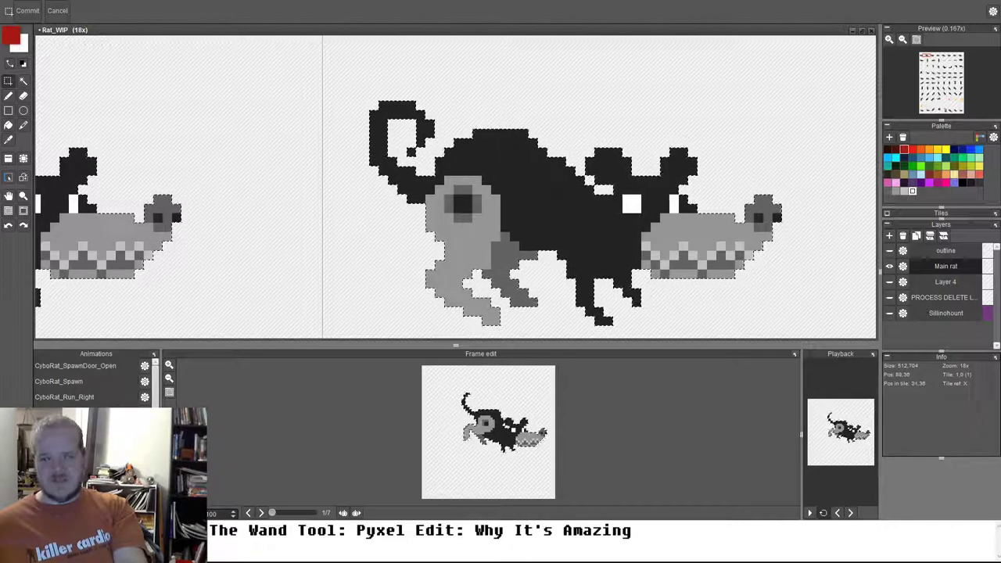
Step: Examine the selection edges around the second rat's tail and back, and across the sheet's top rows
scroll(547, 139, "up", 3)
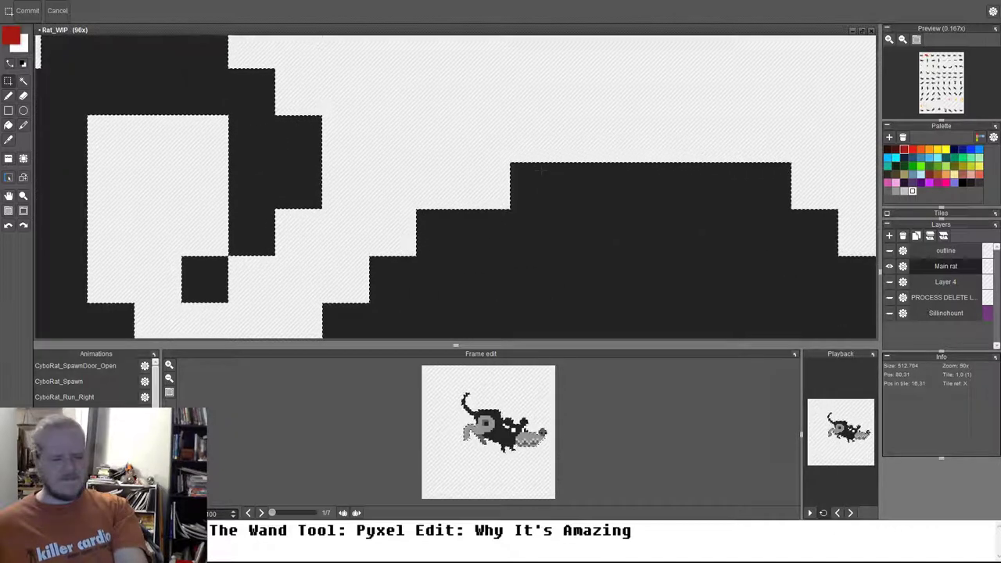
scroll(541, 170, "down", 2)
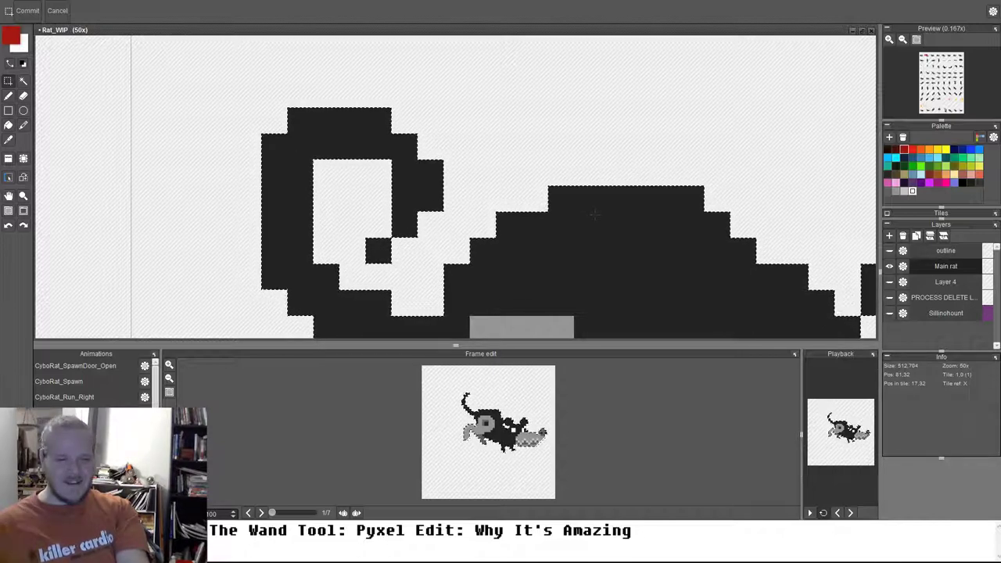
scroll(594, 214, "down", 3)
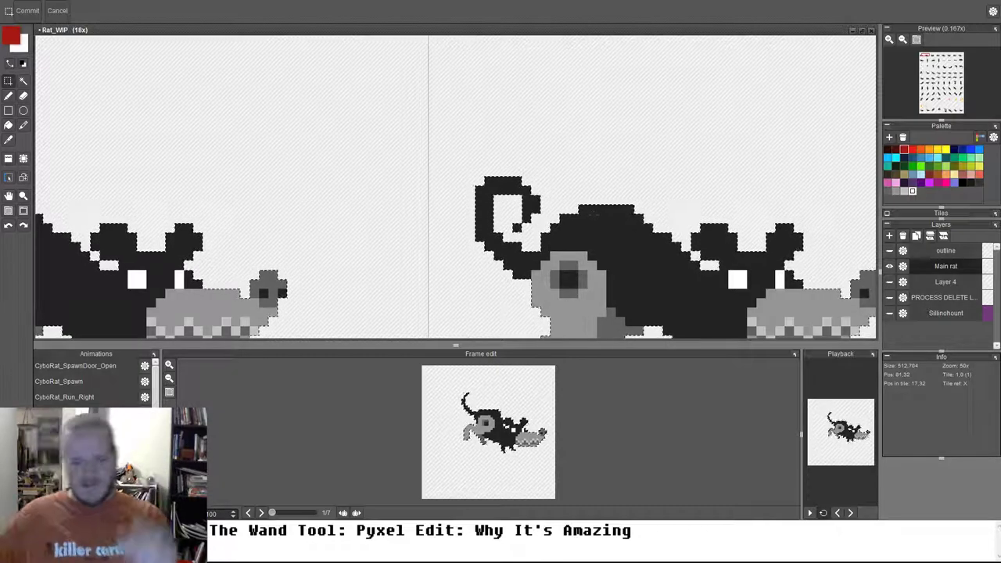
scroll(601, 213, "down", 3)
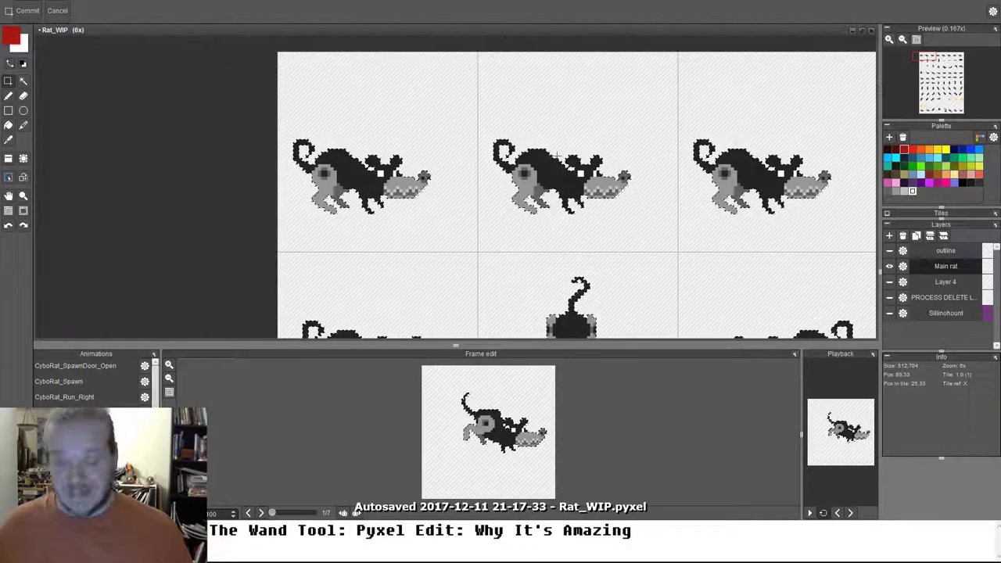
left_click_drag(601, 214, 675, 251)
scroll(409, 239, "down", 4)
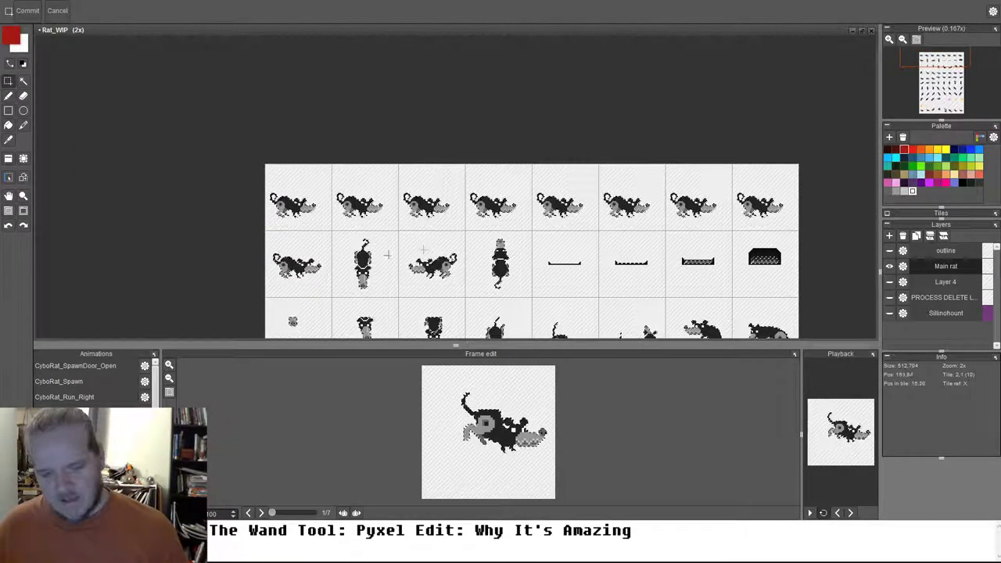
left_click_drag(416, 290, 446, 258)
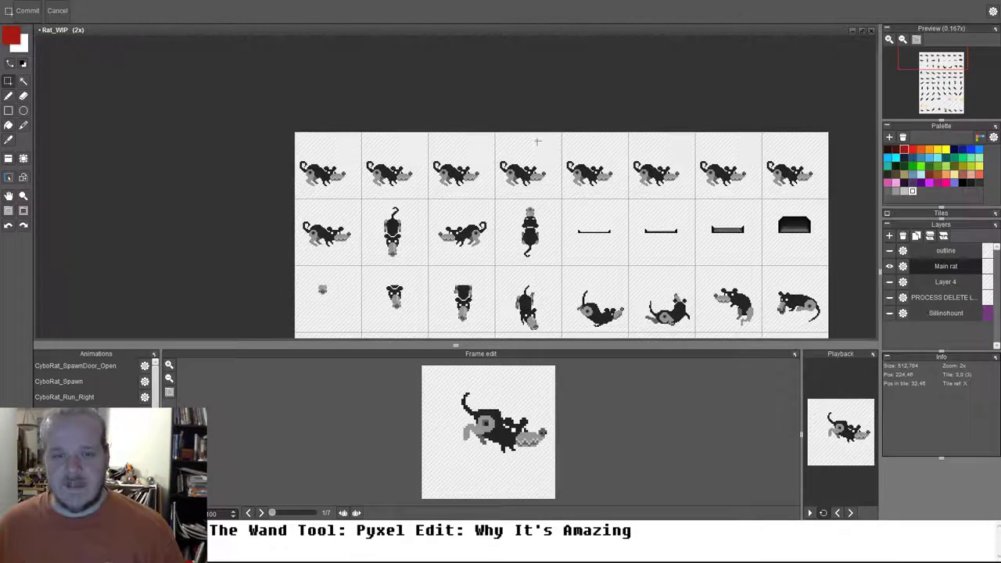
Step: Clear the selection and use the Magic Wand on the third and fourth rats in the top row to select matching pixels sheet-wide
key("Escape")
left_click(445, 173)
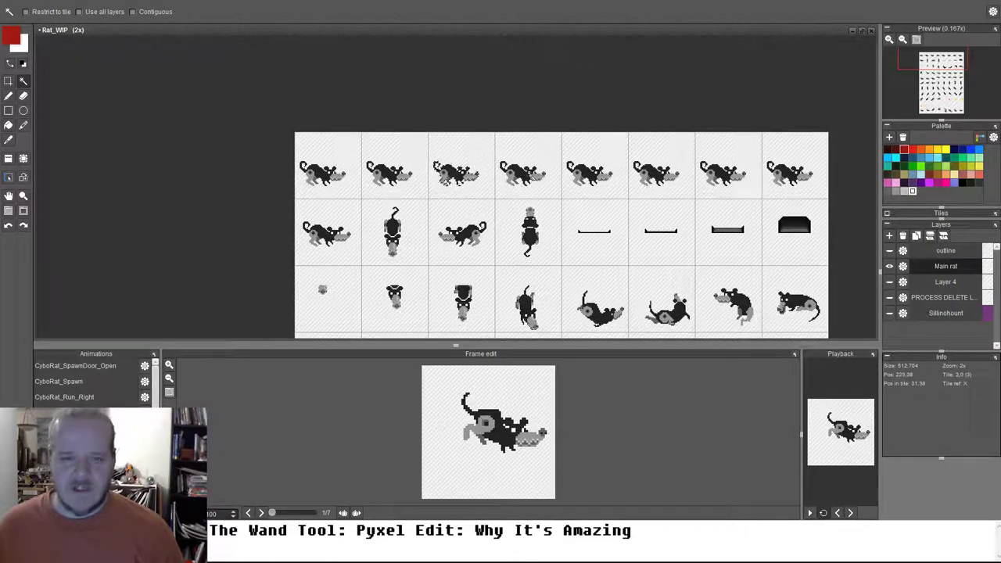
left_click(521, 175)
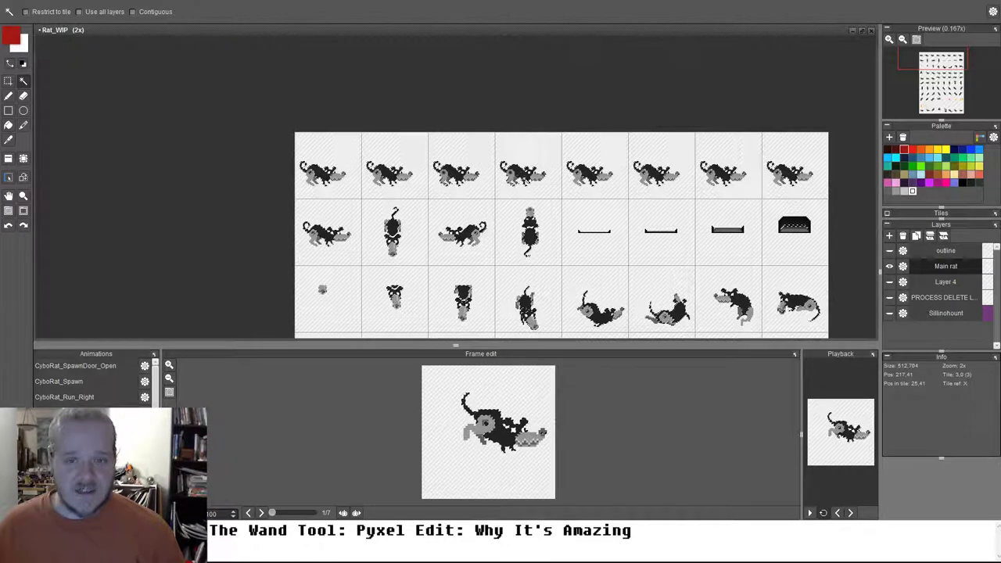
Step: Examine how the selection covers matching rat pixels in the tiles of the sheet's first three rows
scroll(520, 176, "up", 2)
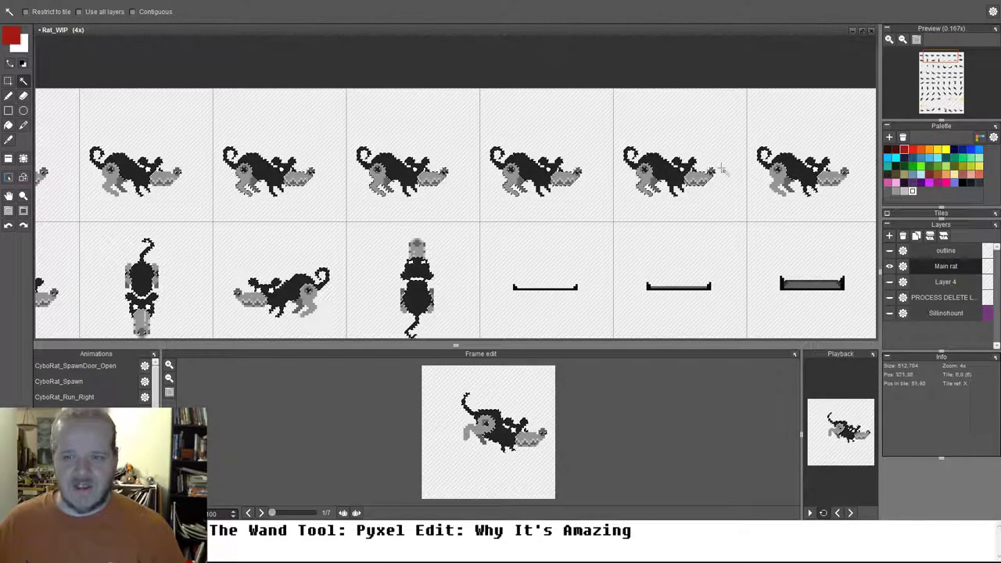
scroll(725, 174, "up", 1)
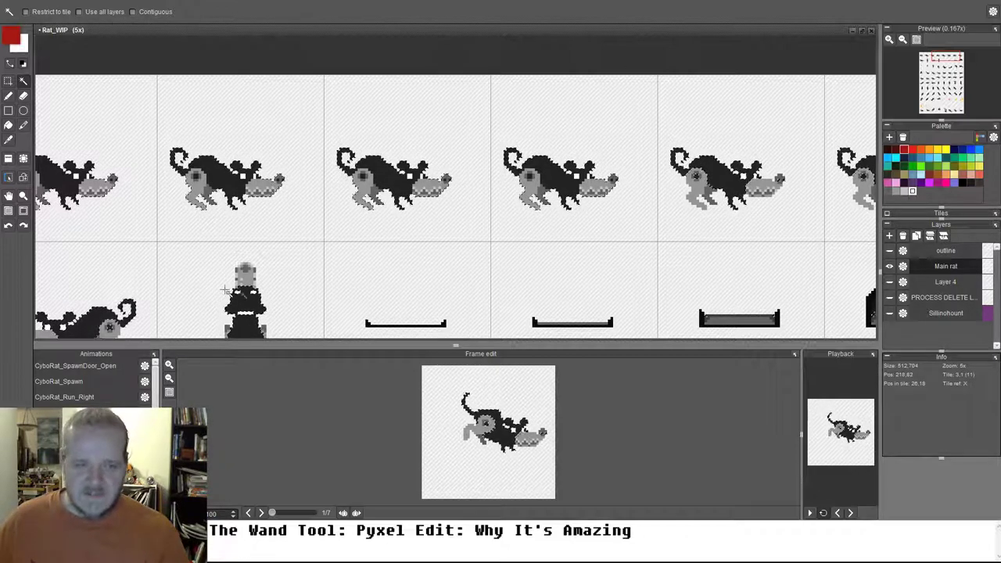
left_click_drag(263, 281, 612, 133)
left_click_drag(379, 266, 381, 225)
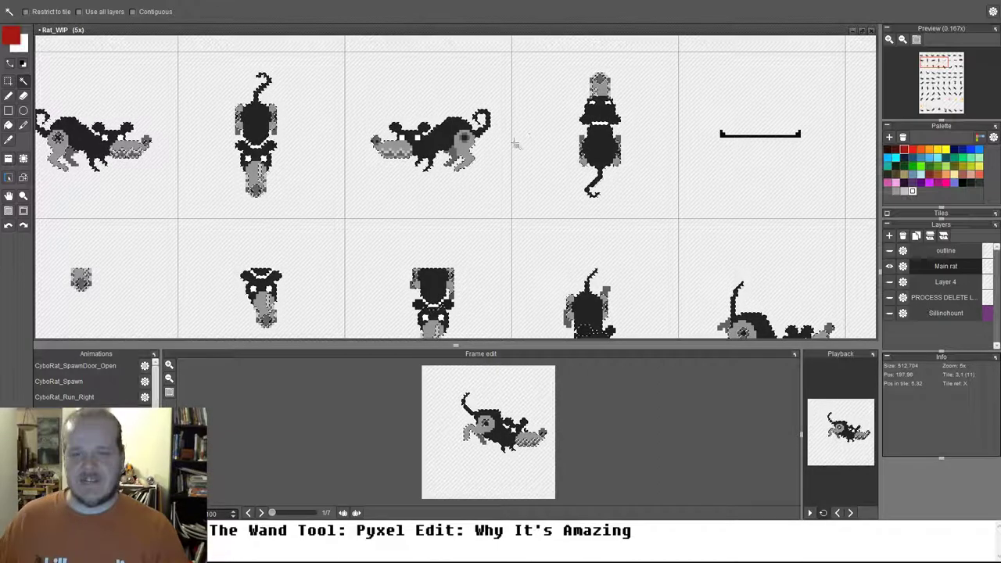
left_click_drag(511, 144, 538, 208)
scroll(539, 208, "down", 3)
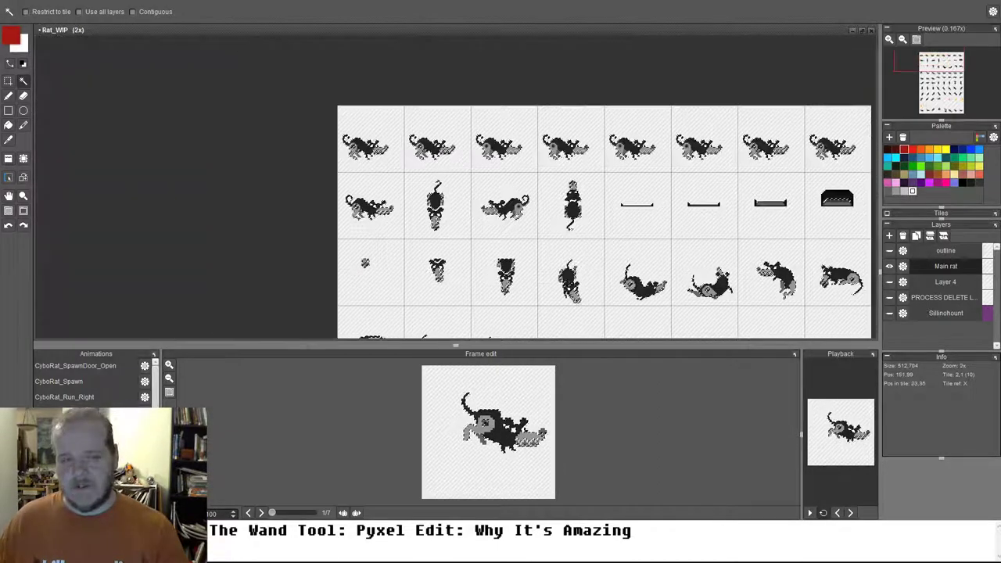
left_click_drag(476, 202, 320, 170)
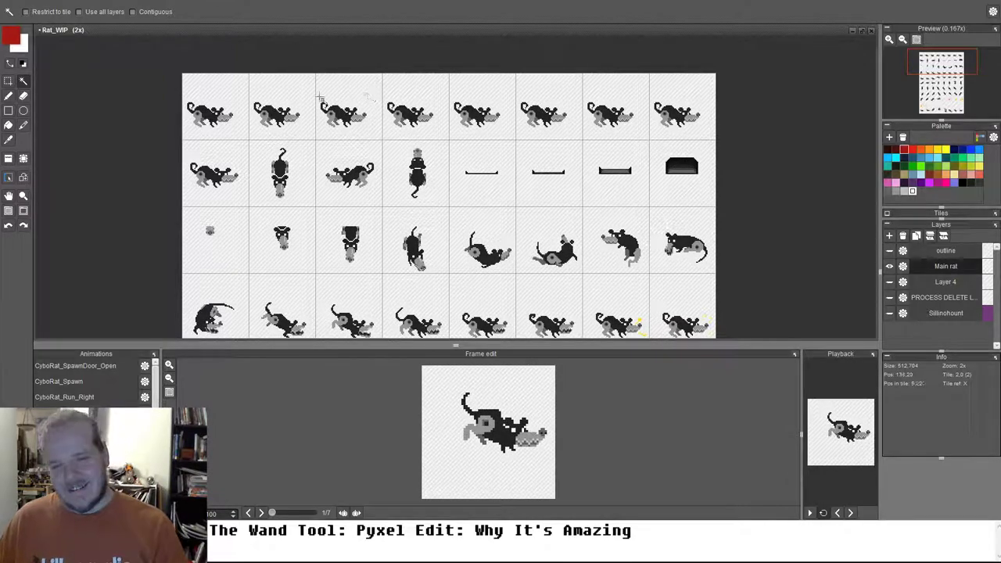
Step: Look over the remaining rows of the sprite sheet to compare the rat poses and effect tiles
left_click_drag(319, 97, 429, 154)
scroll(492, 166, "up", 1)
left_click_drag(378, 197, 718, 215)
scroll(495, 208, "up", 2)
scroll(593, 227, "down", 6)
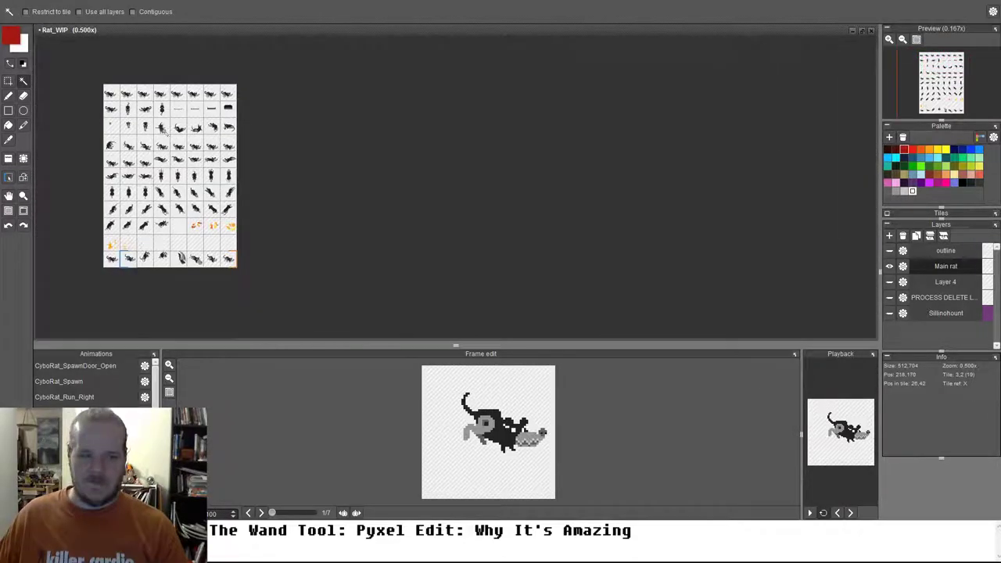
left_click_drag(163, 131, 534, 155)
scroll(539, 166, "up", 1)
left_click_drag(564, 186, 516, 157)
scroll(516, 156, "up", 1)
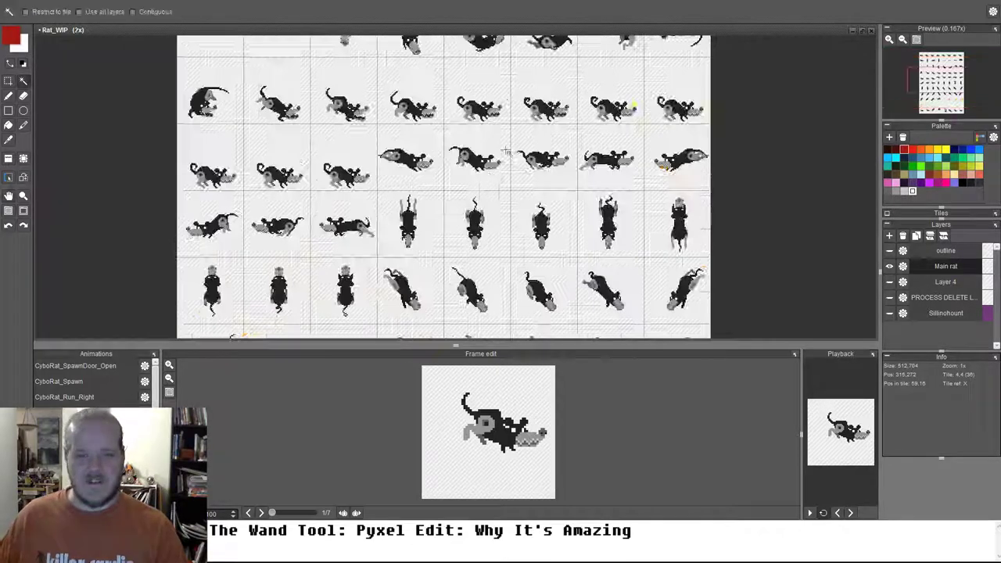
scroll(477, 293, "down", 2)
left_click_drag(472, 317, 473, 252)
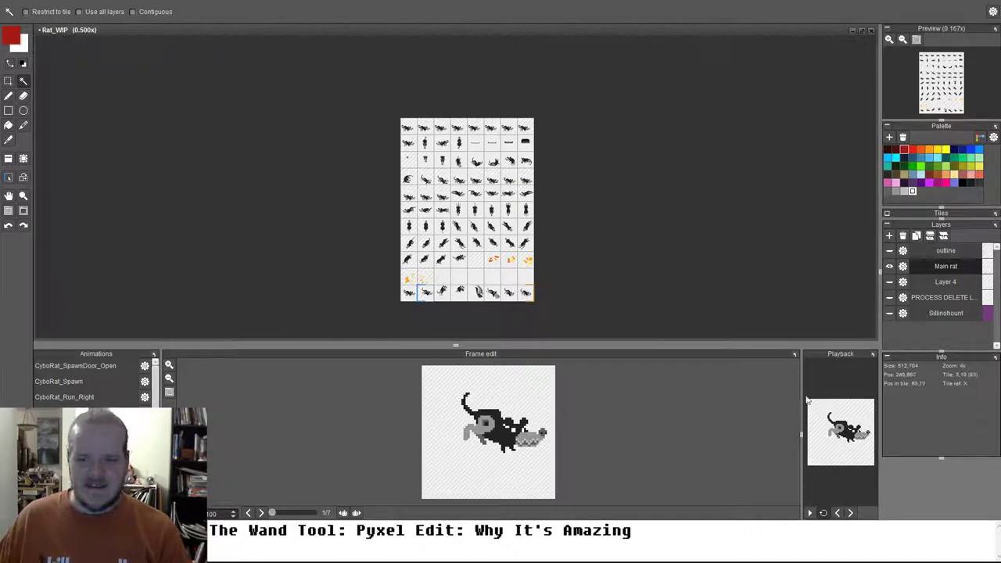
Step: Enlarge the animation playback preview and the animation area's height, keeping the whole sprite sheet in view
left_click_drag(800, 385, 505, 385)
left_click_drag(569, 345, 569, 297)
left_click_drag(485, 254, 469, 188)
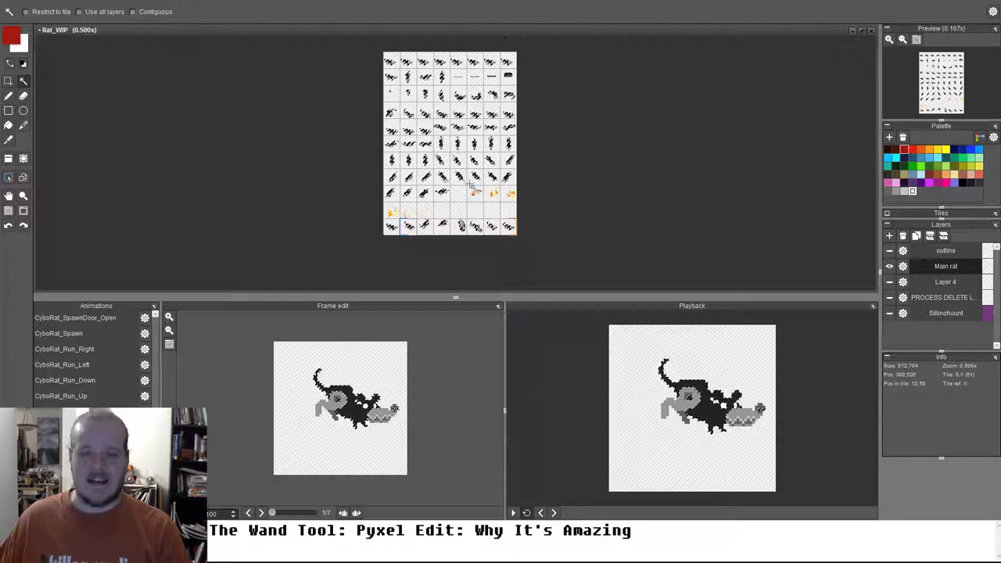
Step: Select the CyboRat_Run_Right animation and start its playback in the preview
scroll(480, 190, "up", 3)
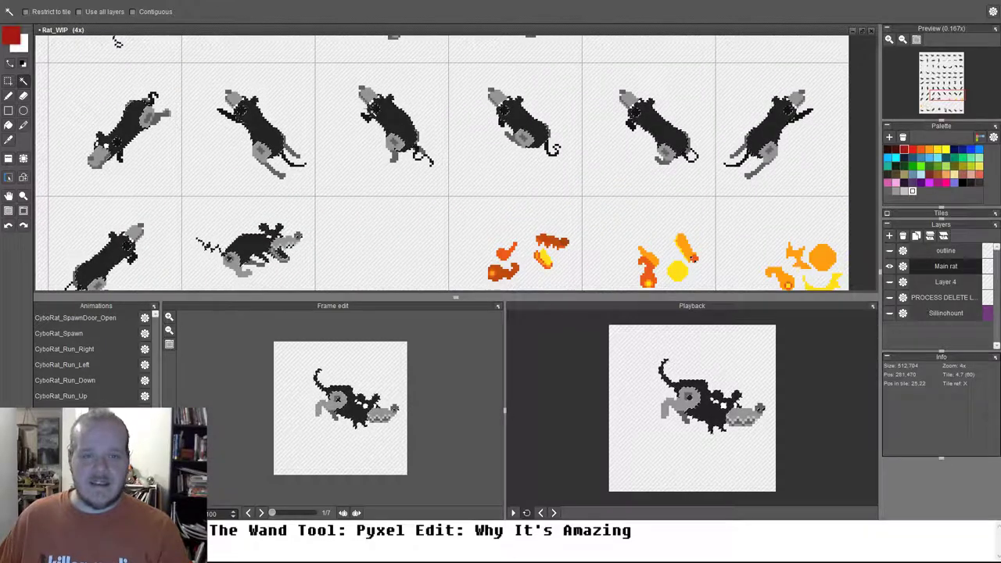
scroll(384, 104, "up", 2)
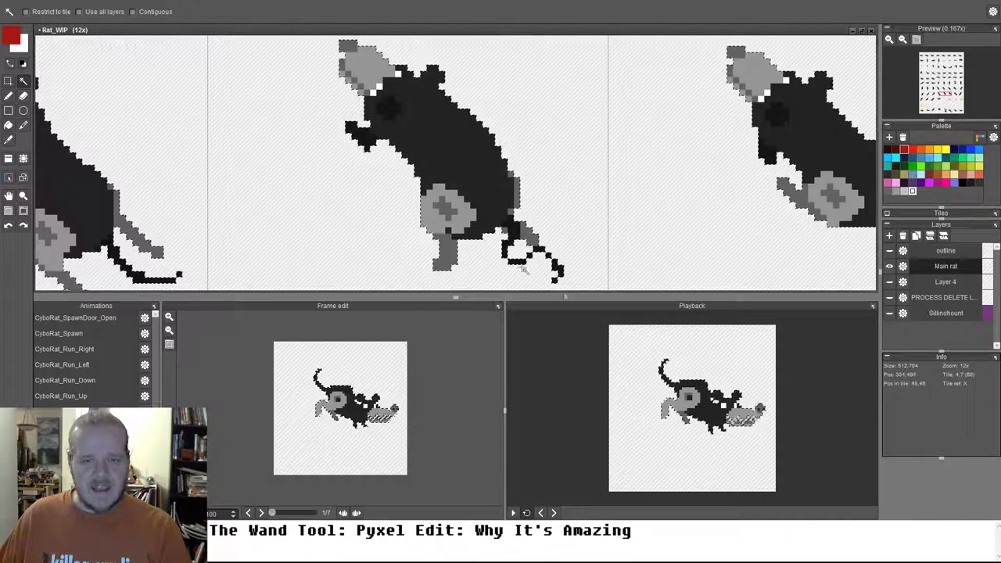
scroll(482, 187, "down", 2)
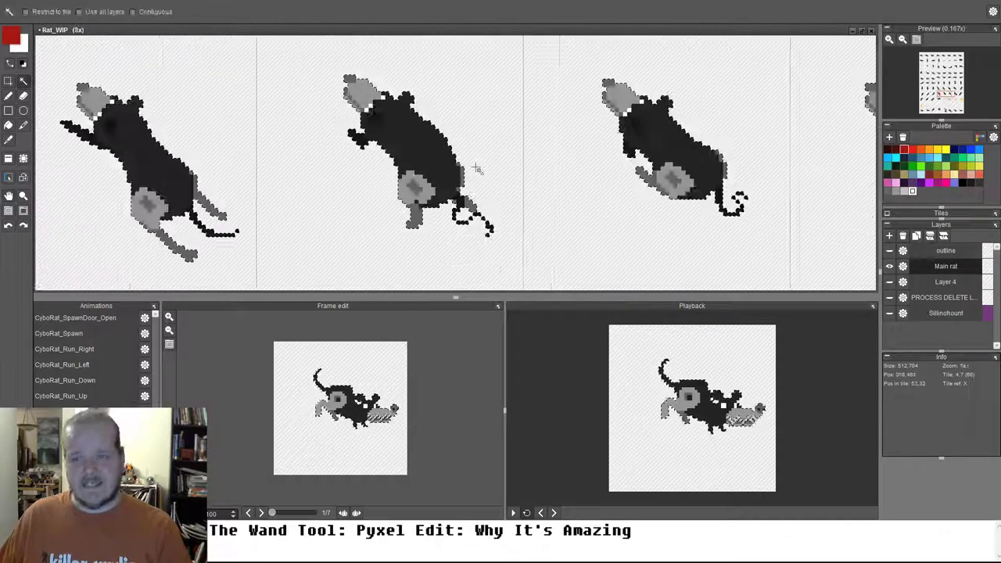
scroll(495, 138, "down", 2)
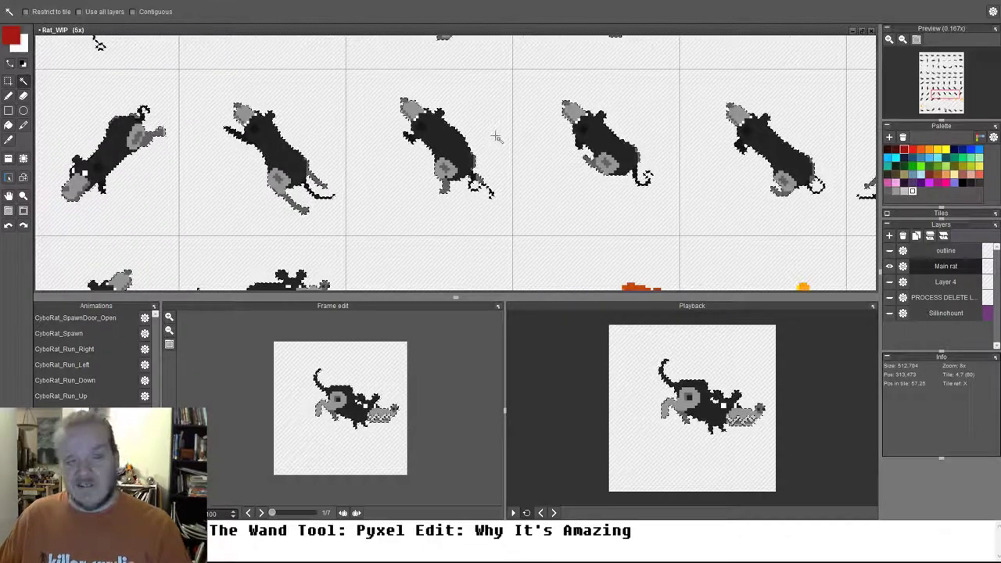
left_click(80, 319)
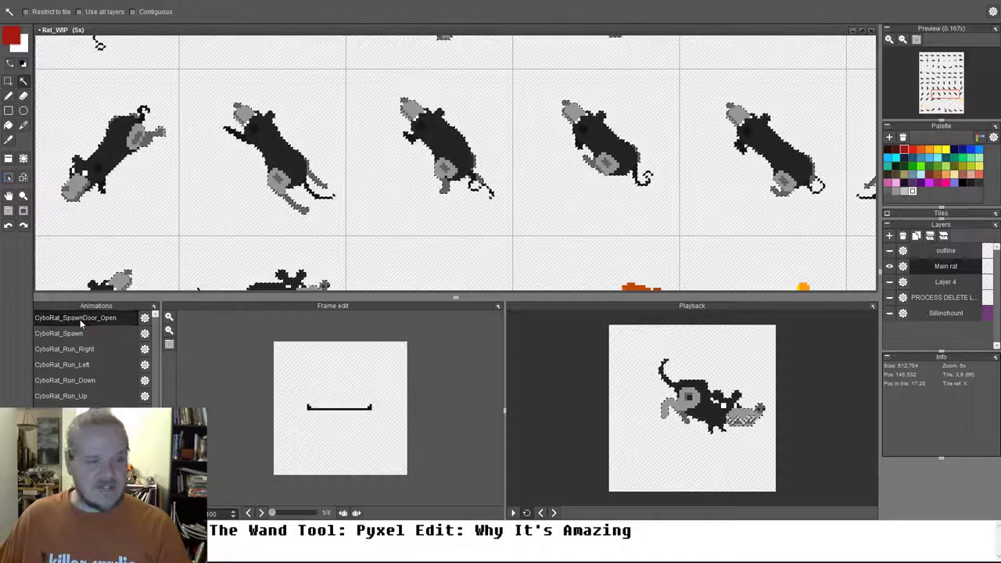
left_click(84, 334)
left_click(88, 351)
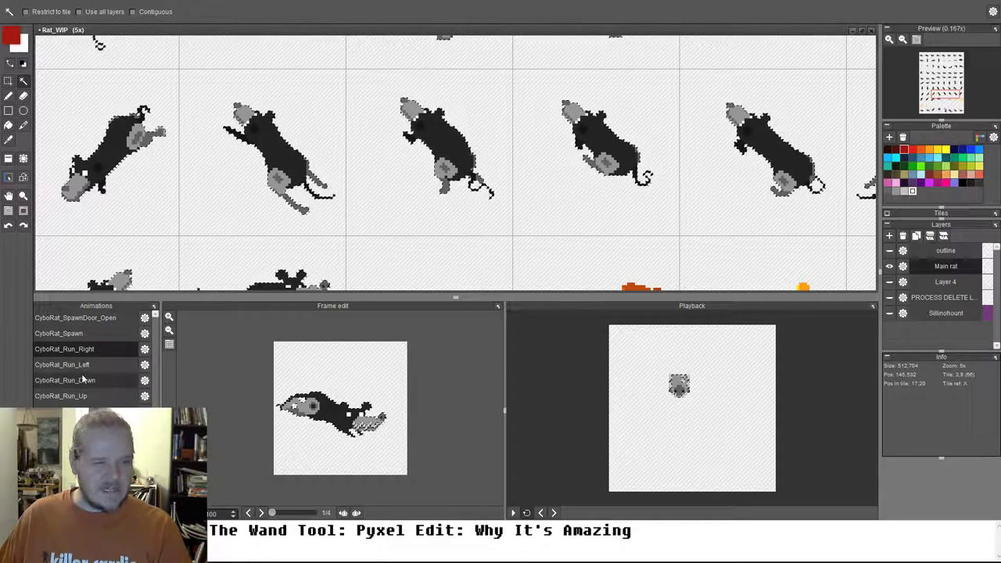
left_click(514, 513)
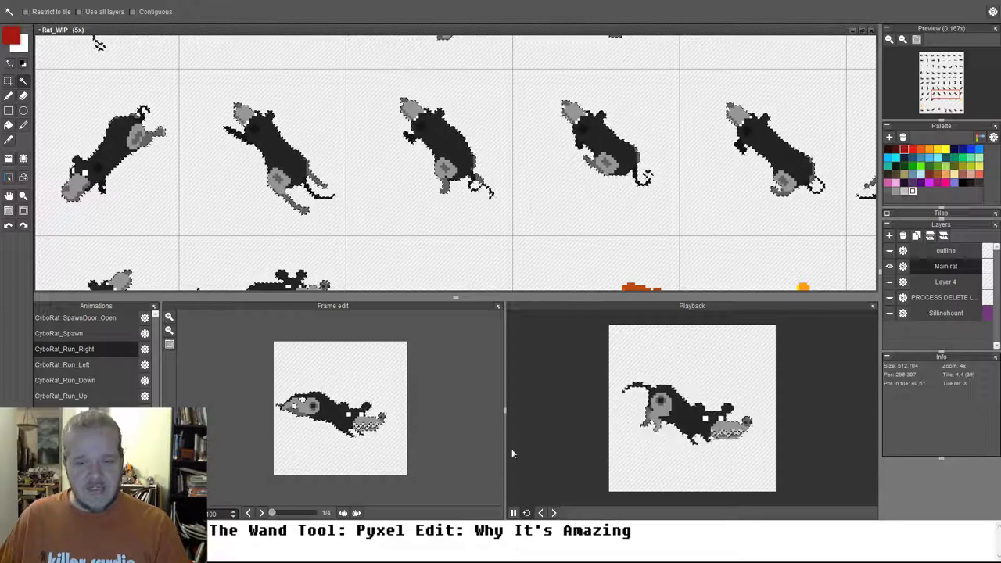
Step: Add the light grey teeth pixels of the left-running rat to the sheet-wide selection with the Magic Wand
scroll(464, 205, "down", 1)
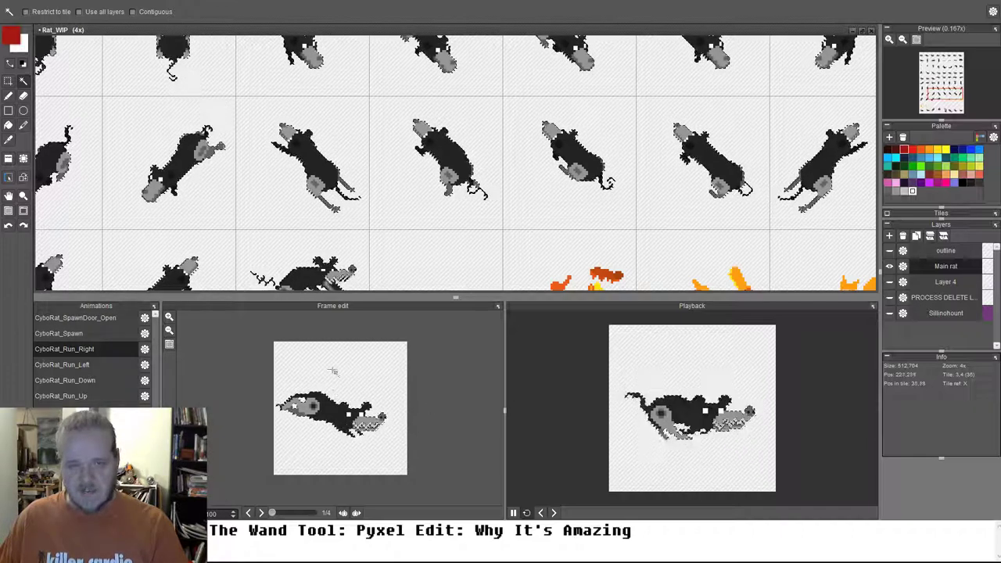
left_click_drag(324, 62, 407, 251)
left_click_drag(454, 92, 496, 237)
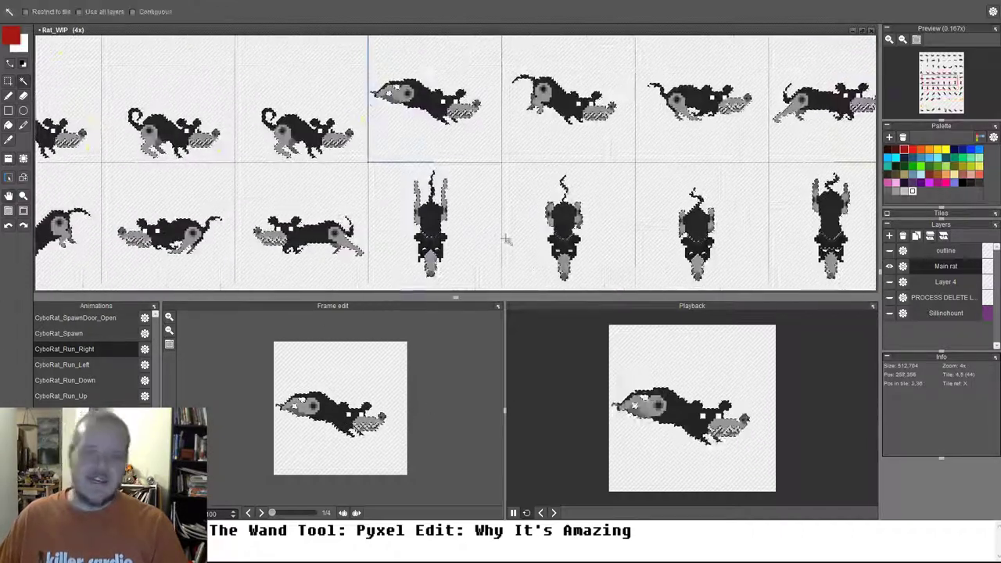
left_click_drag(284, 259, 371, 241)
scroll(371, 243, "up", 4)
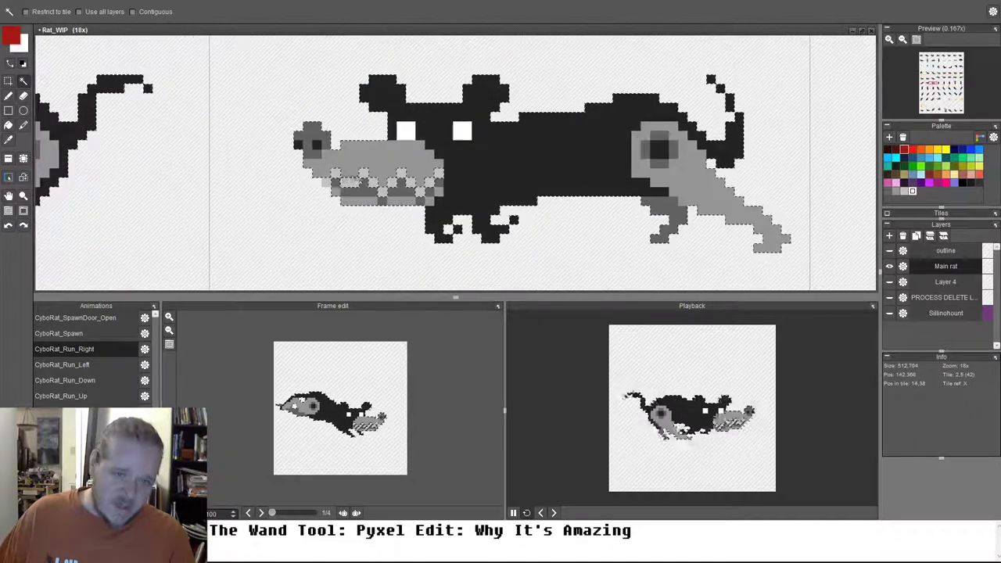
left_click(364, 174)
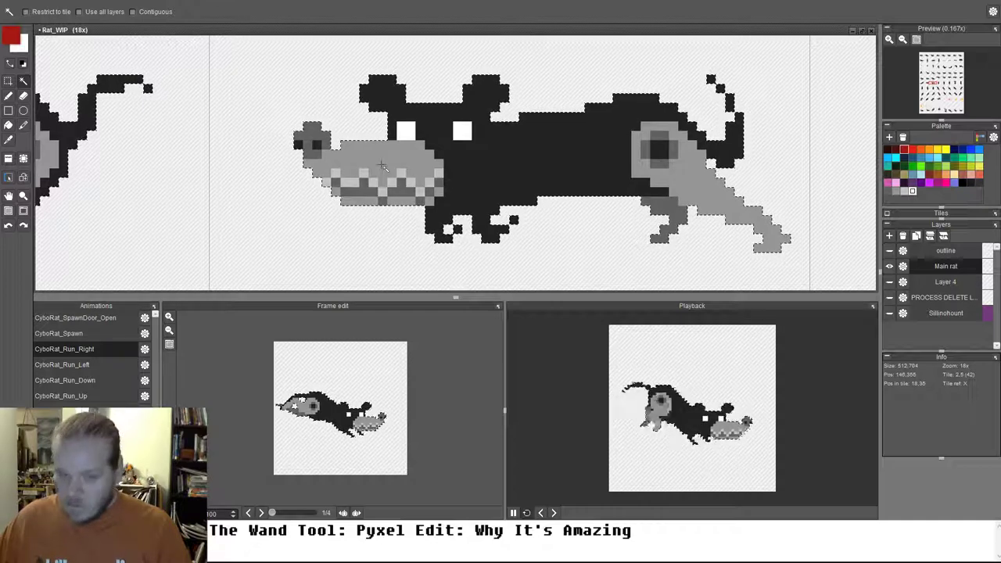
Step: Examine the expanded selection on the running rats and the yellow spark pixels beside the neighbouring rats
scroll(539, 150, "up", 1)
left_click_drag(537, 154, 459, 289)
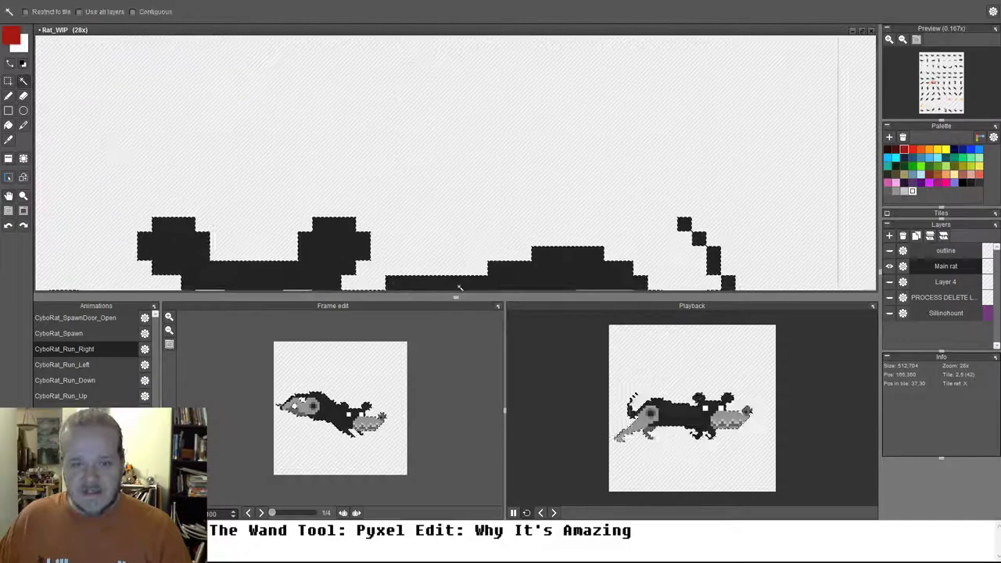
scroll(458, 289, "down", 5)
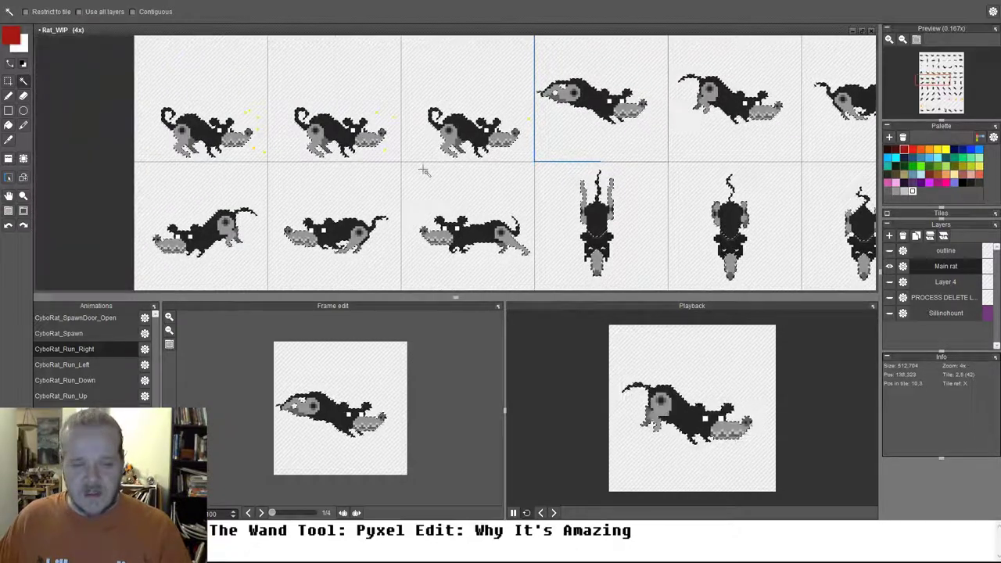
scroll(359, 108, "up", 6)
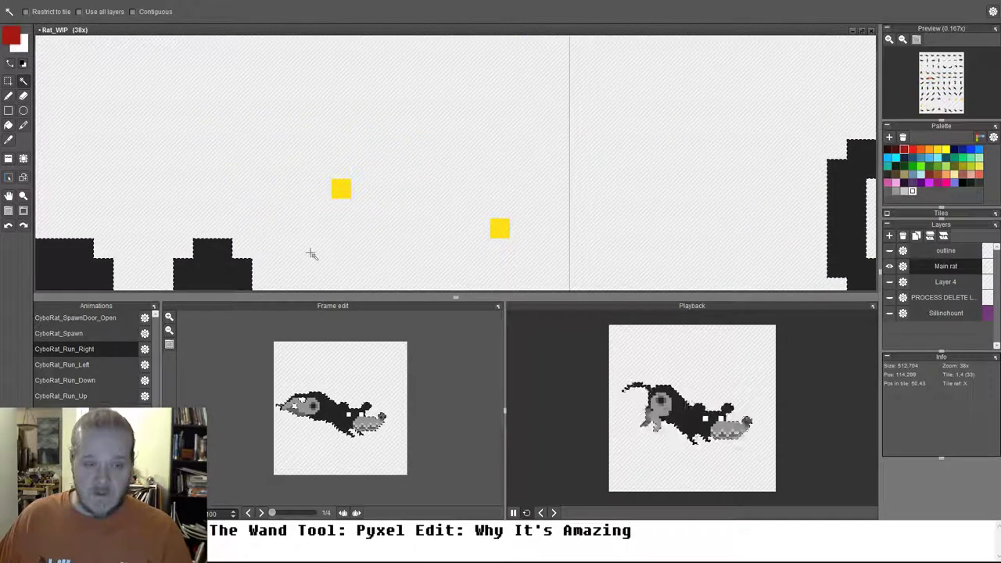
scroll(331, 219, "down", 2)
scroll(364, 174, "down", 2)
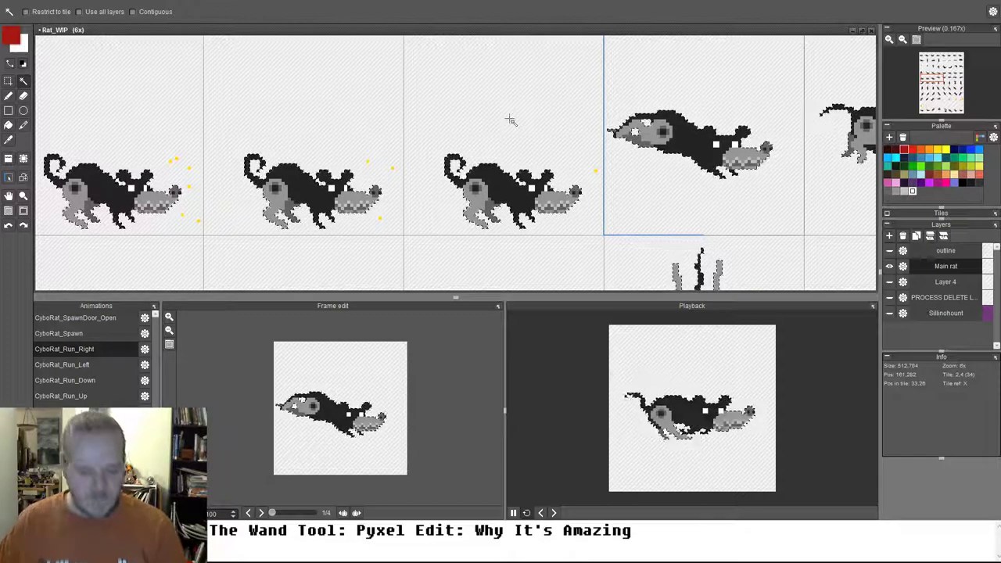
Step: Offset the selection one pixel upward and fill its empty pixels with bright red to outline the rats' upper edges
left_click(502, 155)
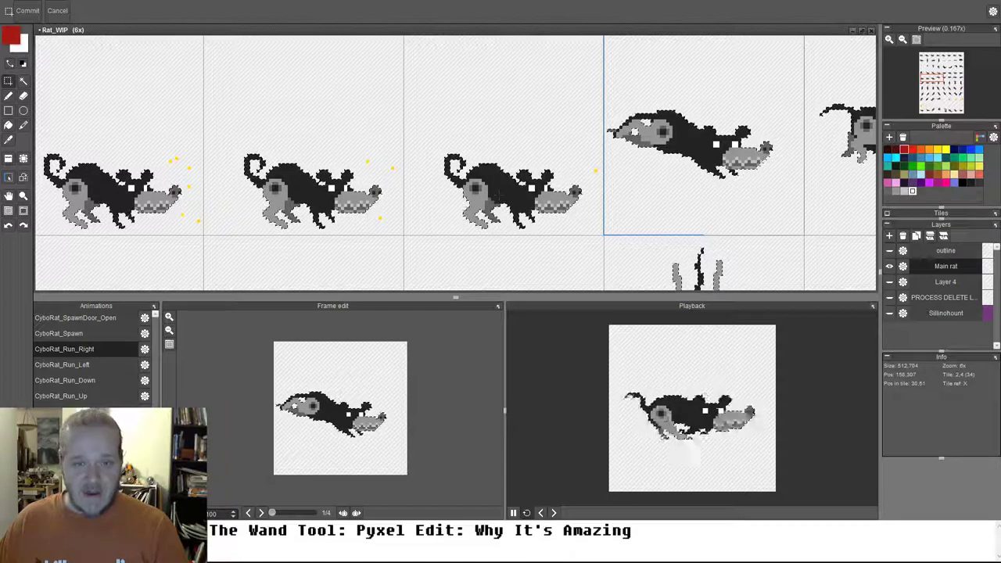
mouse_move(491, 167)
left_mouse_down()
mouse_move(518, 190)
mouse_move(560, 171)
mouse_move(512, 122)
mouse_move(471, 151)
mouse_move(518, 140)
mouse_move(512, 192)
mouse_move(474, 172)
mouse_move(466, 149)
mouse_move(486, 144)
mouse_move(470, 181)
mouse_move(492, 169)
mouse_move(492, 179)
left_mouse_up()
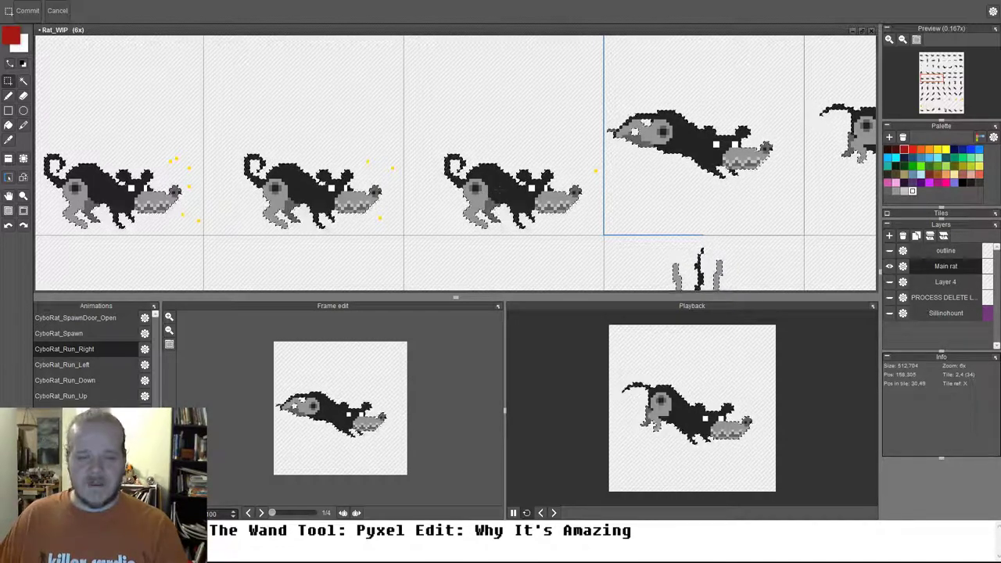
left_click_drag(500, 190, 421, 218)
scroll(418, 216, "up", 1)
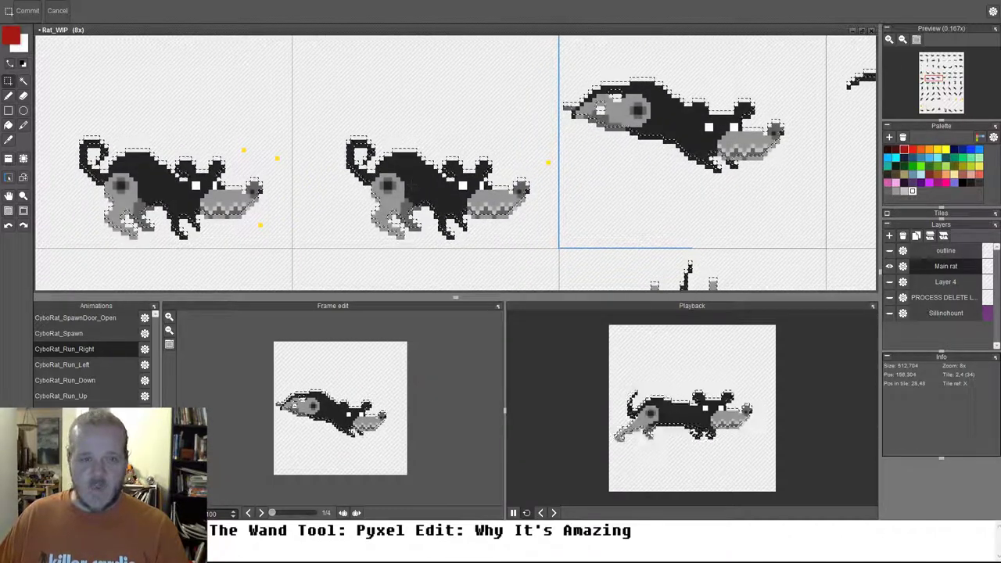
key("w")
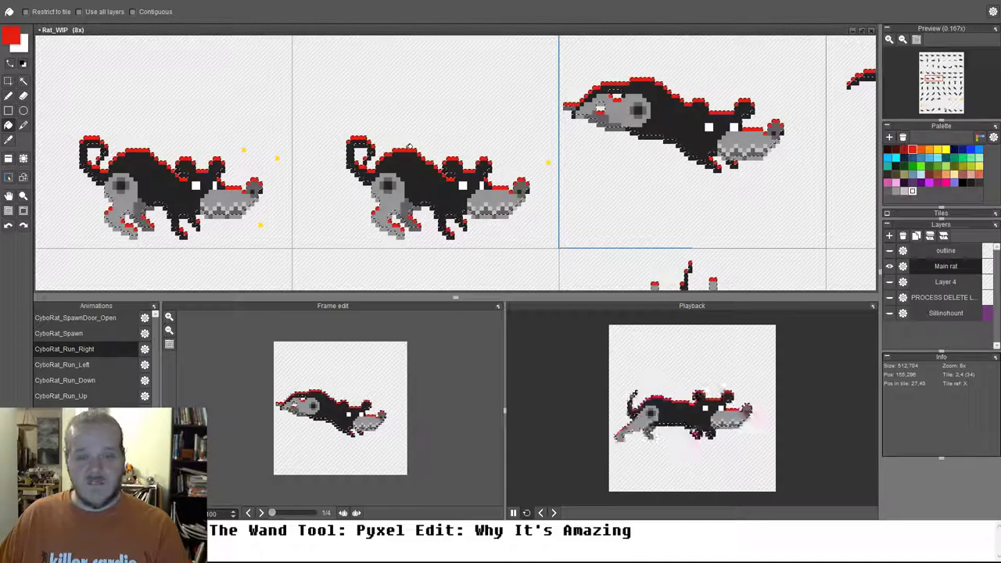
Step: Outline the rats' left and lower edges in red by offsetting the selection one pixel each way and filling its empty pixels
key("s")
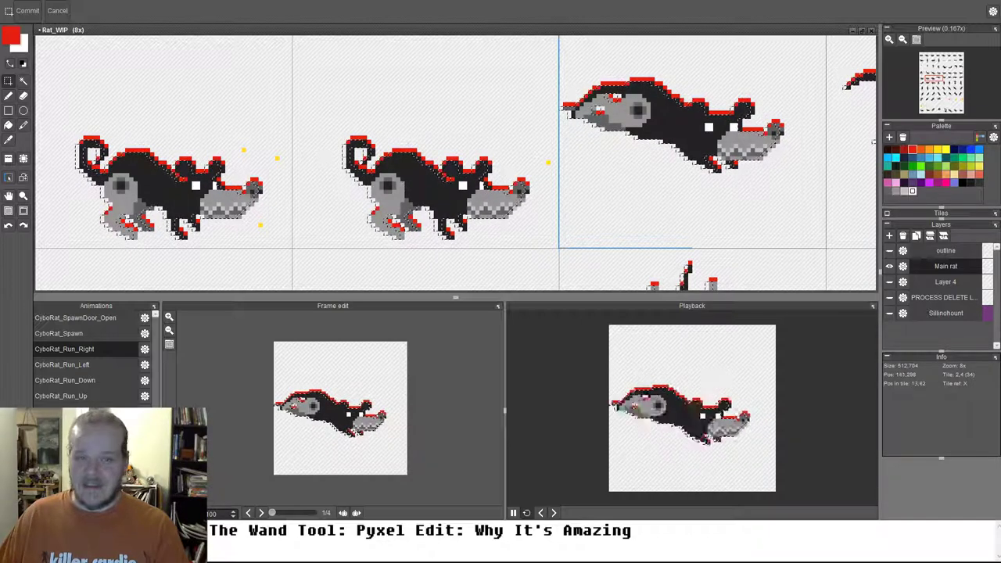
key("f")
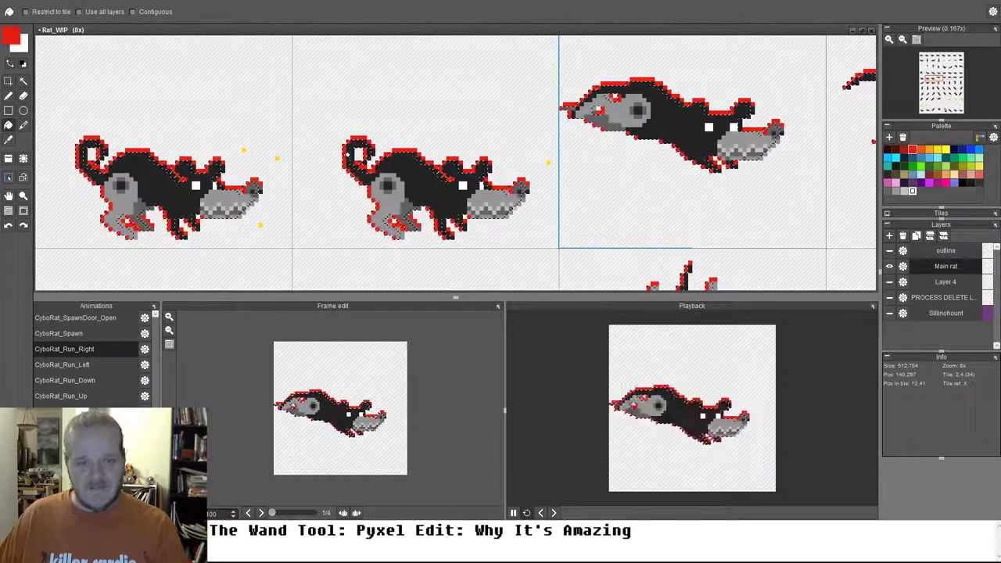
key("s")
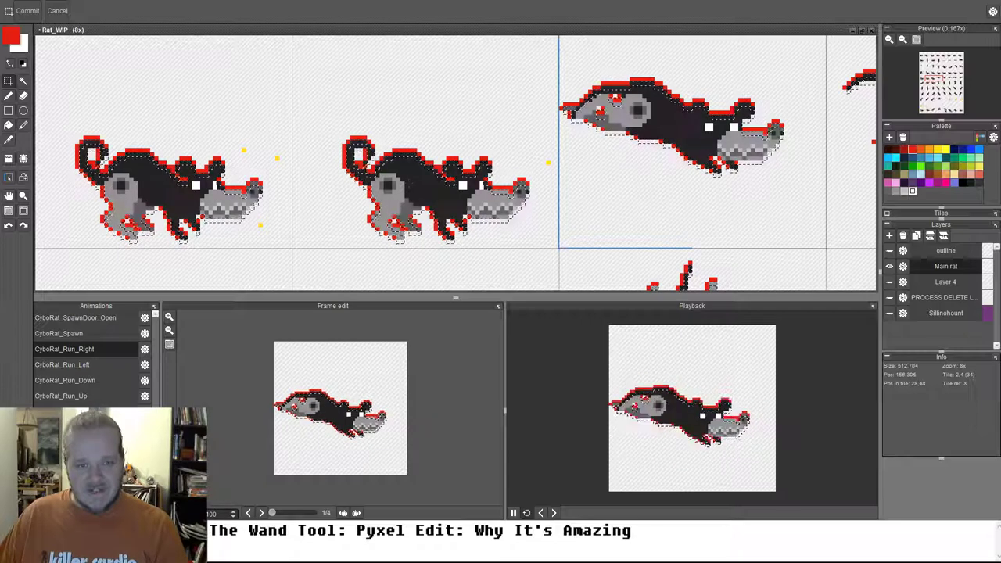
key("w")
key("s")
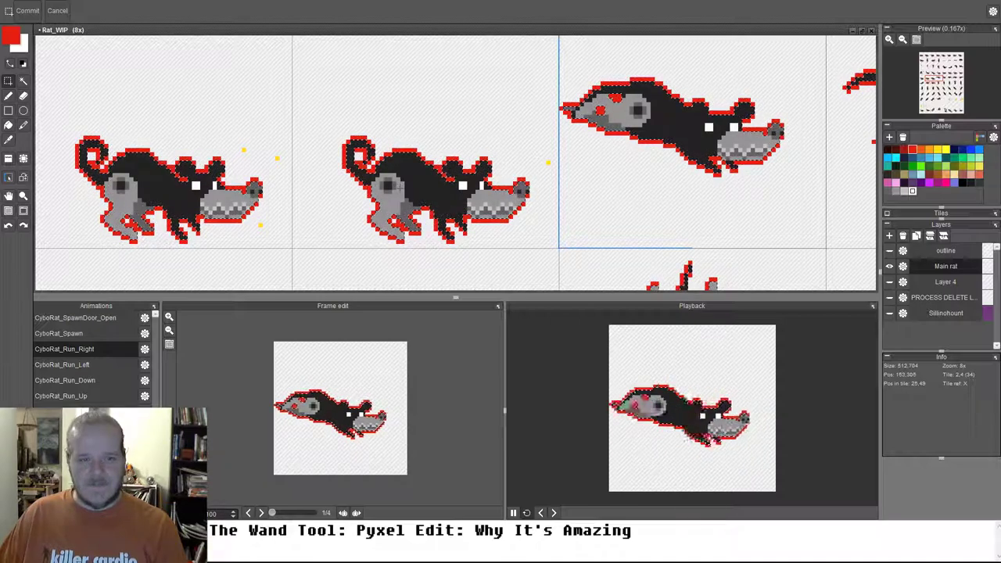
Step: Examine the red outlines on the rats, from the running frames down to the sheet's last row
scroll(396, 186, "up", 3)
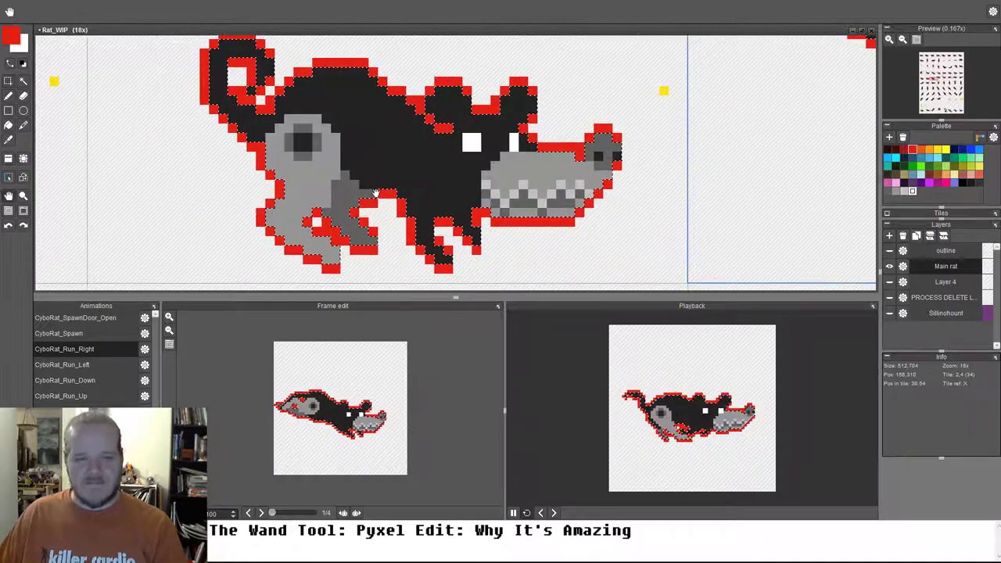
left_click_drag(373, 194, 364, 197)
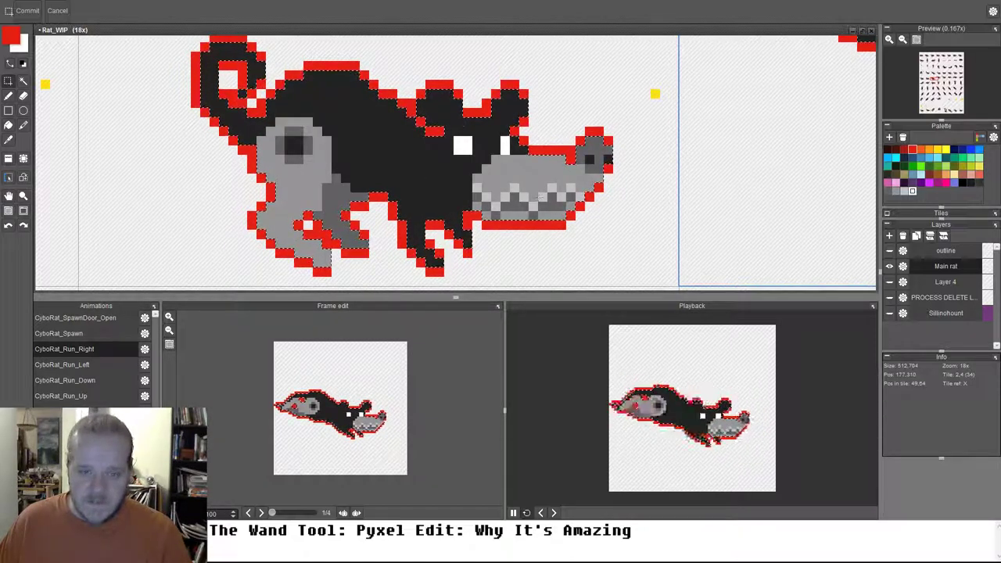
scroll(480, 97, "down", 3)
scroll(505, 196, "down", 5)
left_click_drag(504, 195, 480, 43)
left_click_drag(536, 219, 525, 154)
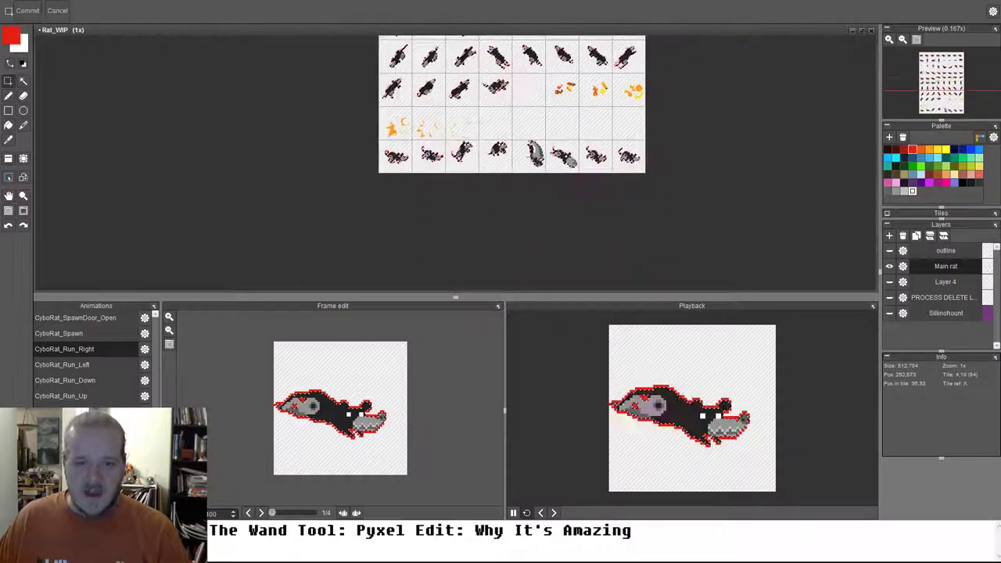
scroll(525, 154, "up", 2)
scroll(520, 153, "up", 2)
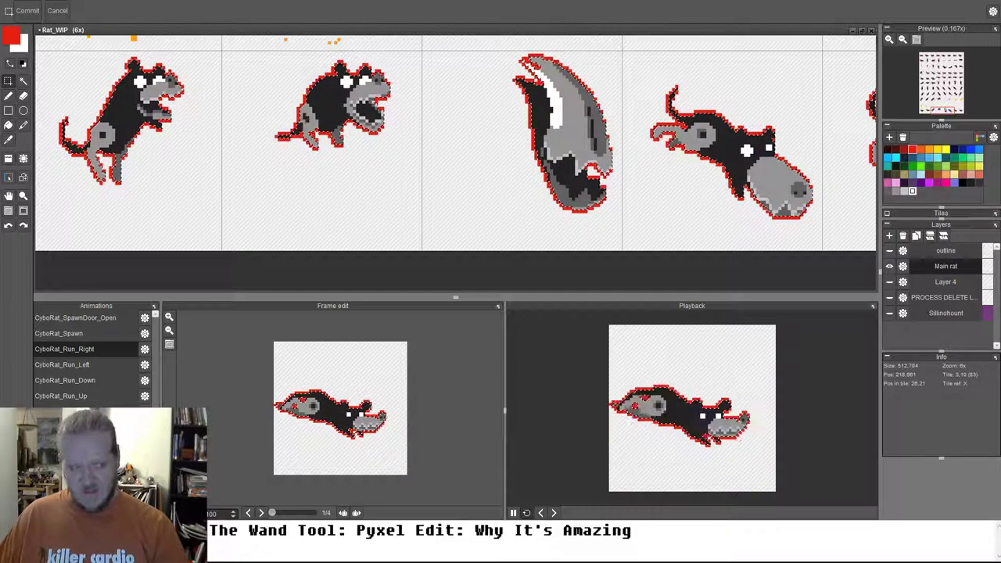
left_click_drag(345, 160, 395, 180)
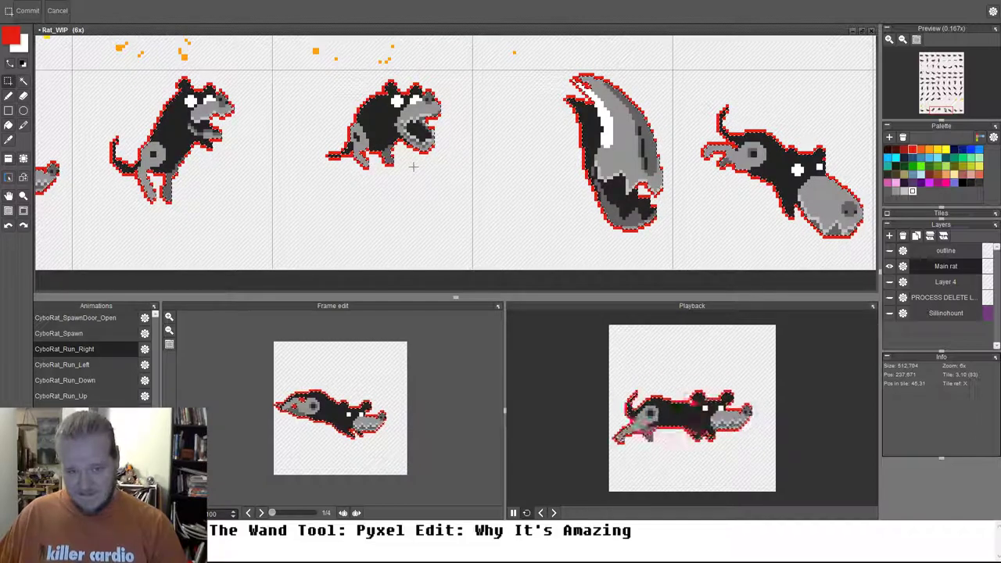
Step: Try moving the selection outline in different directions away from the rats in the sheet's last row
scroll(387, 98, "up", 1)
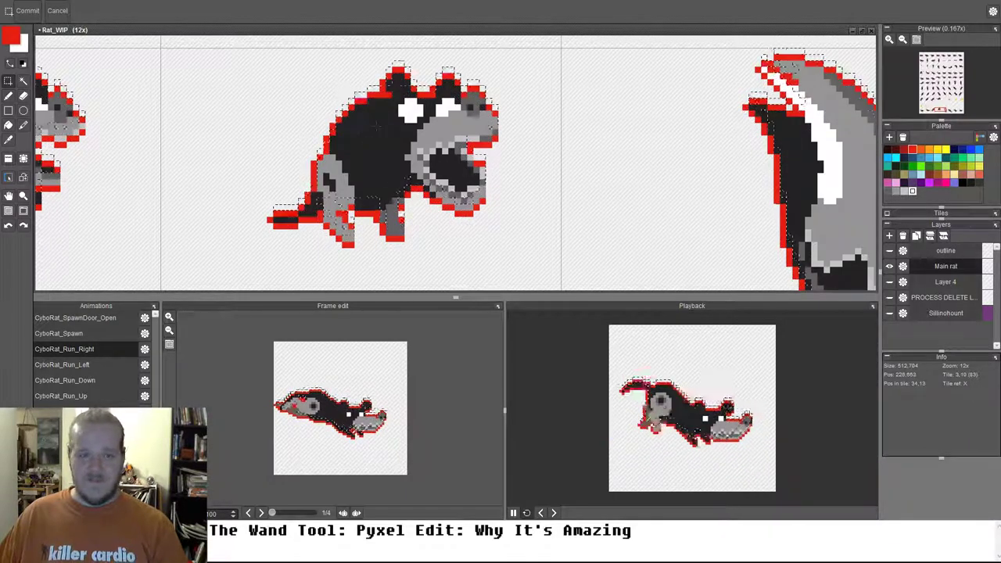
left_click(274, 105)
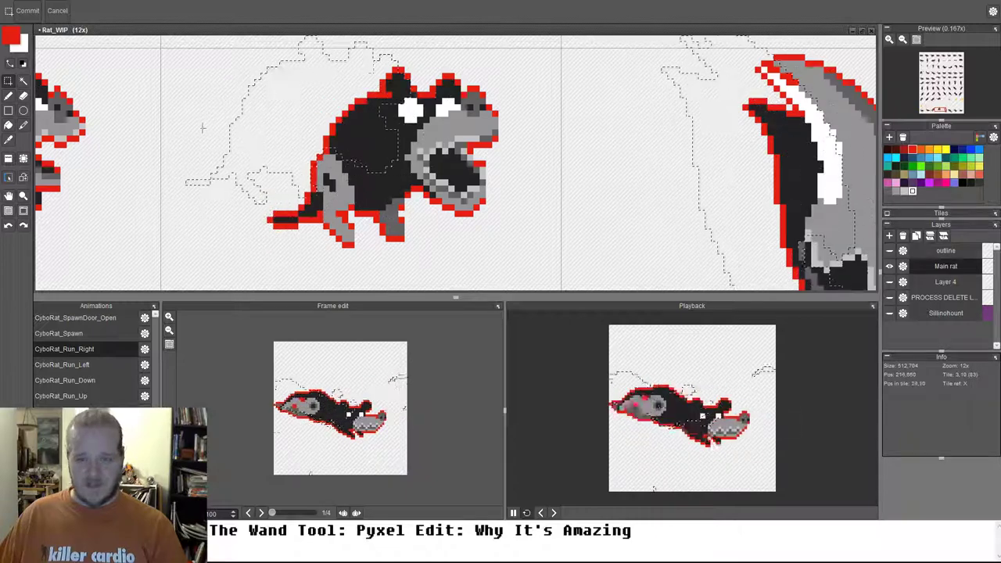
scroll(304, 134, "down", 3)
left_click_drag(304, 135, 333, 133)
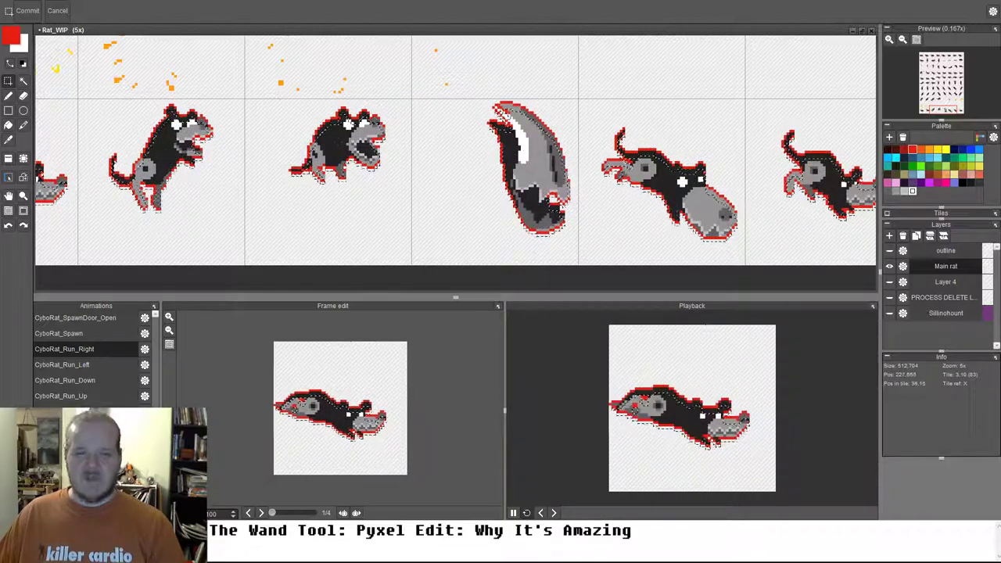
Step: Offset the selection one pixel to the right, fill the rats' right edges with red, and clear the selection
scroll(328, 130, "up", 4)
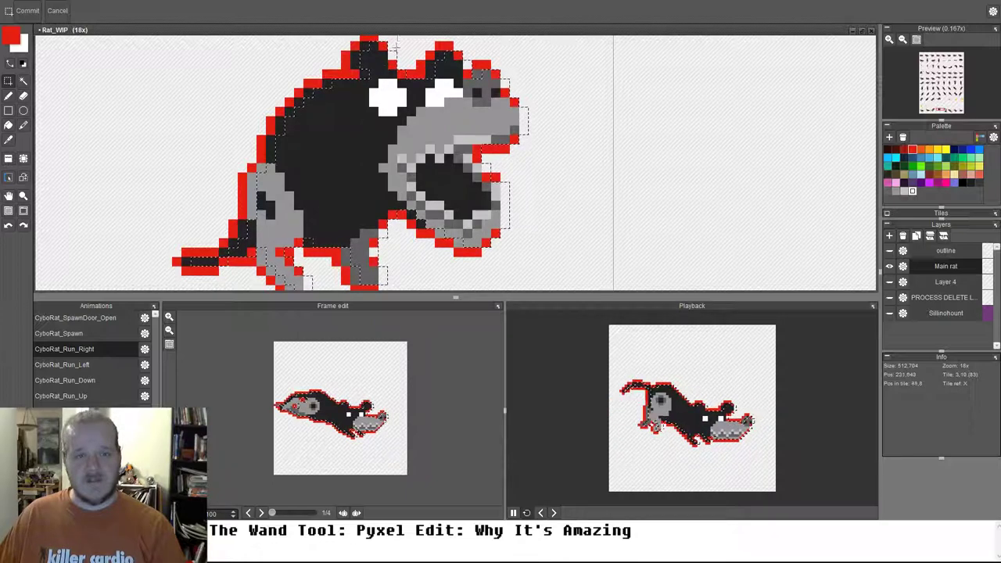
left_click_drag(410, 186, 412, 159)
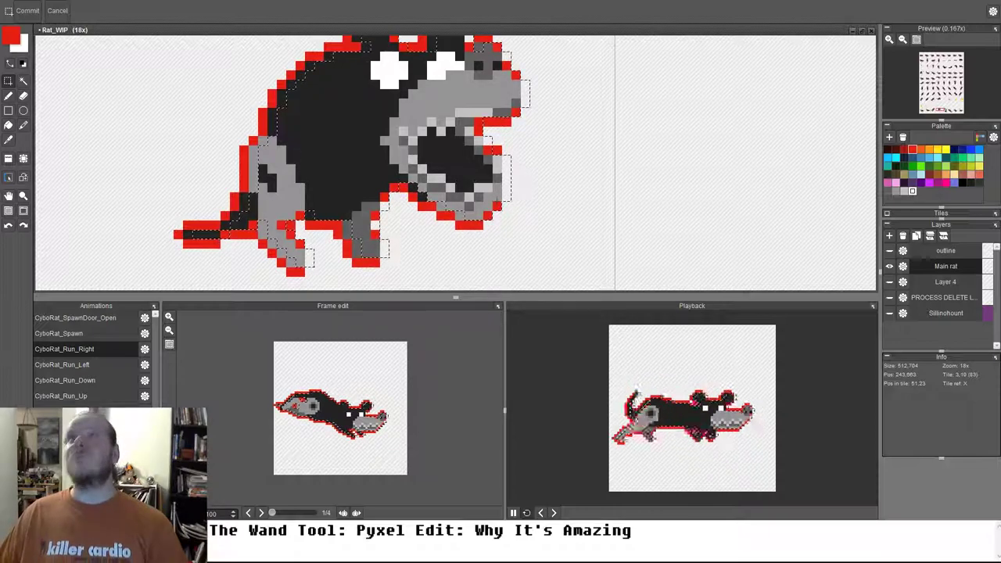
key("w")
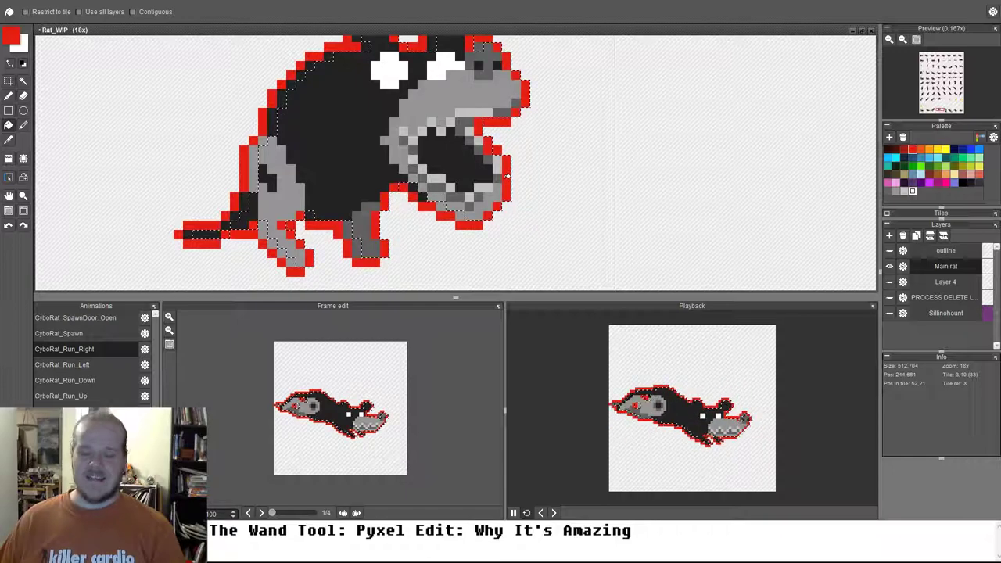
scroll(507, 179, "down", 4)
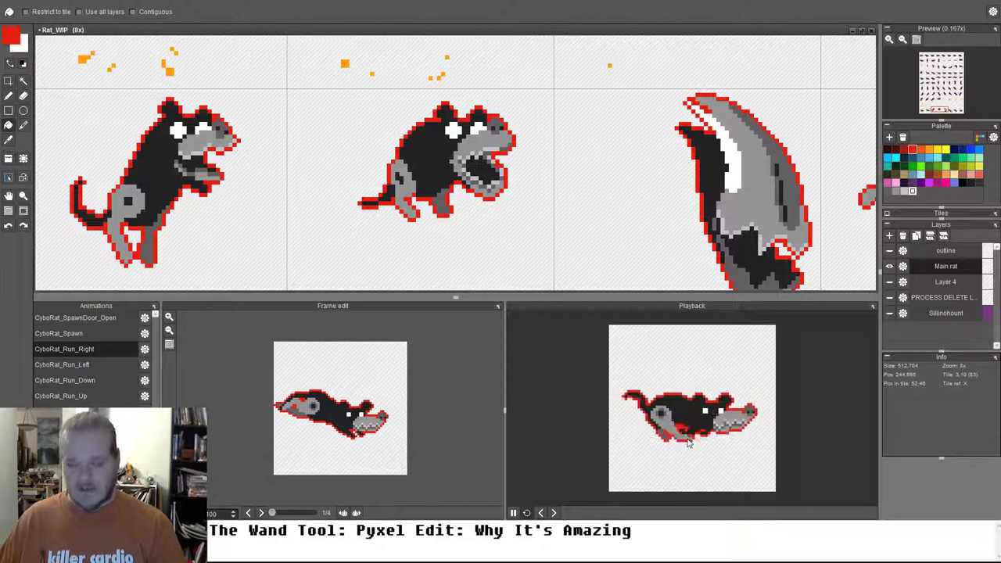
Step: Examine the running rat's red outline up close in the animation playback
scroll(688, 442, "up", 1)
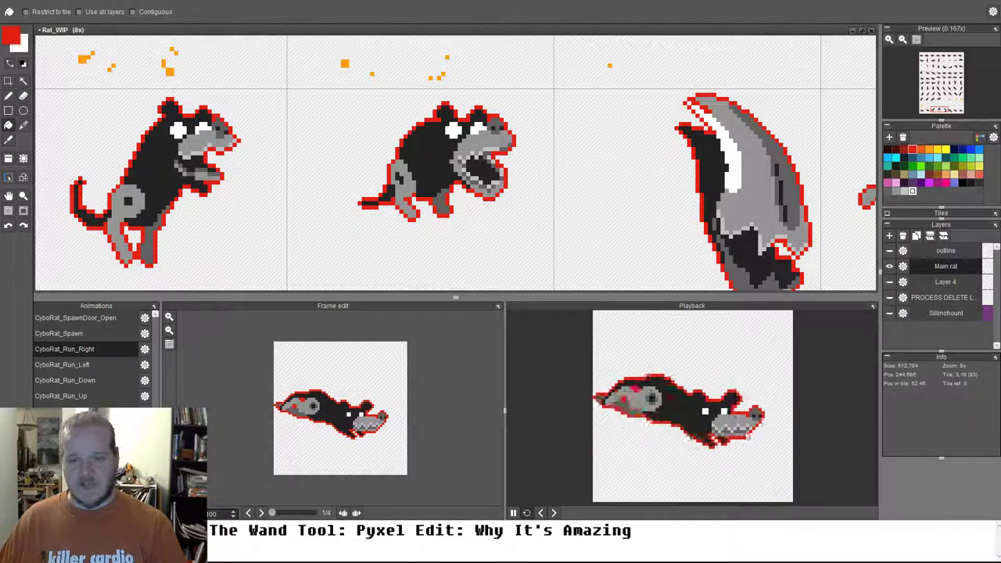
scroll(725, 410, "up", 4)
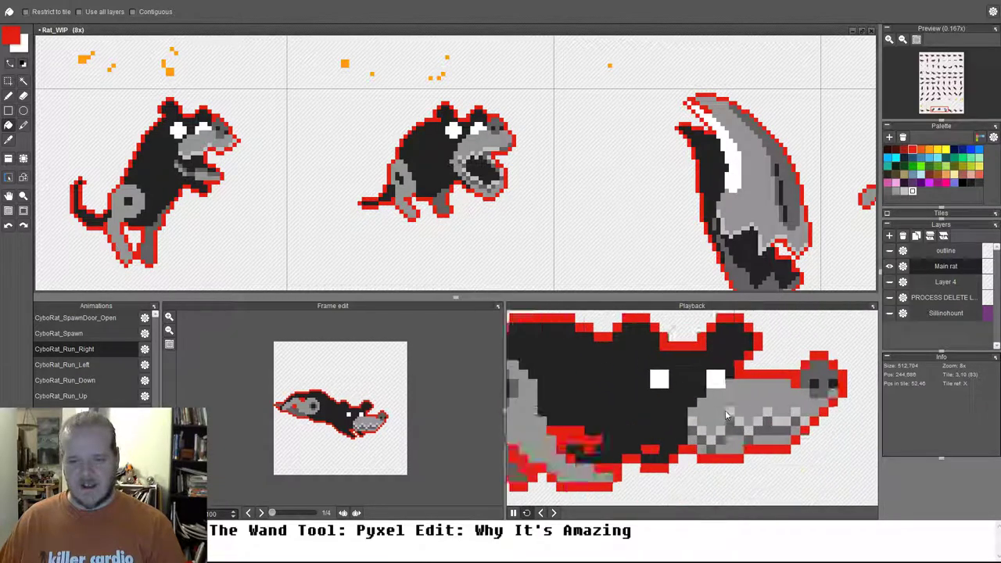
scroll(725, 410, "down", 5)
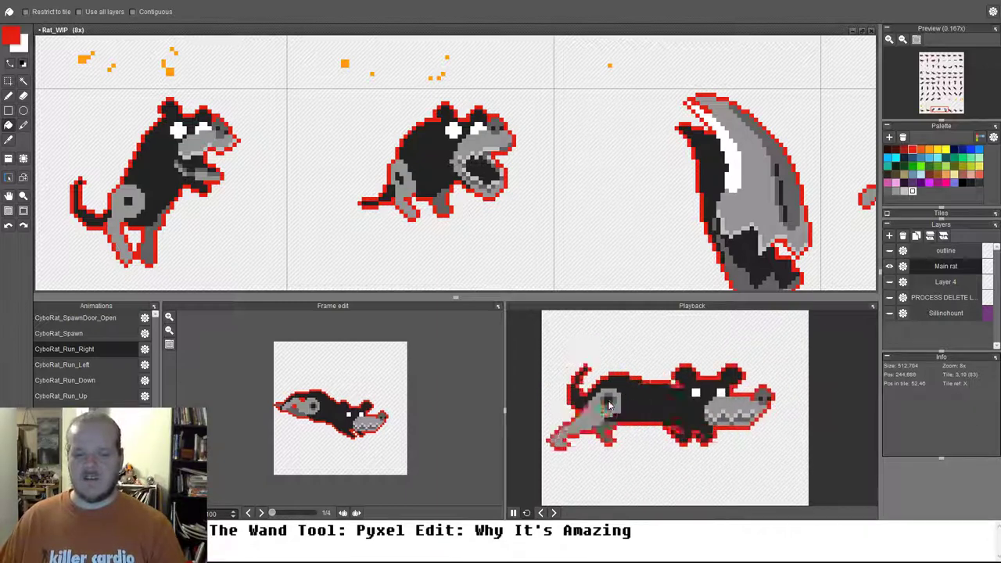
scroll(557, 112, "down", 3)
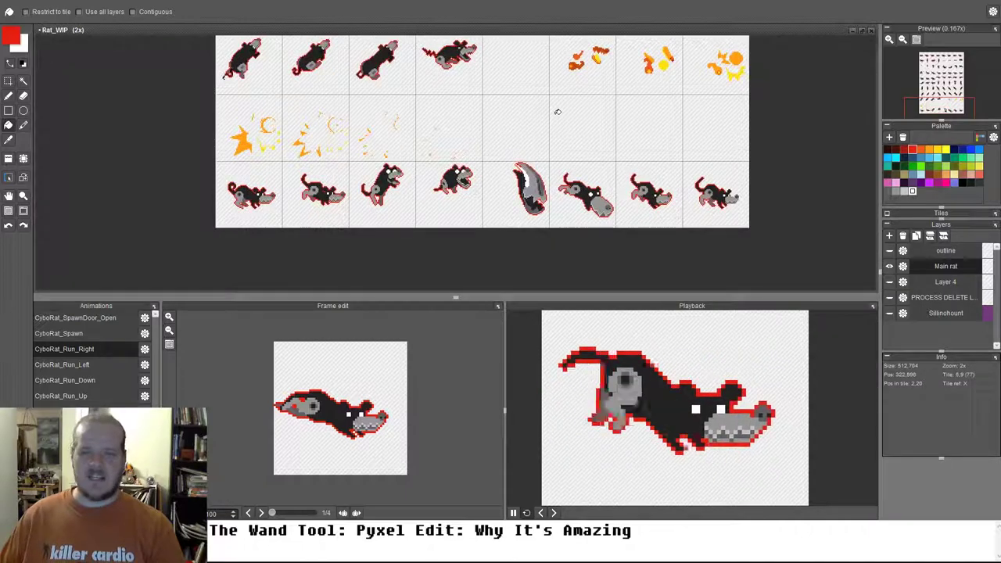
Step: Copy the open-mouthed rat tile into the empty tile between it and the first explosion frame
left_click_drag(528, 95, 480, 138)
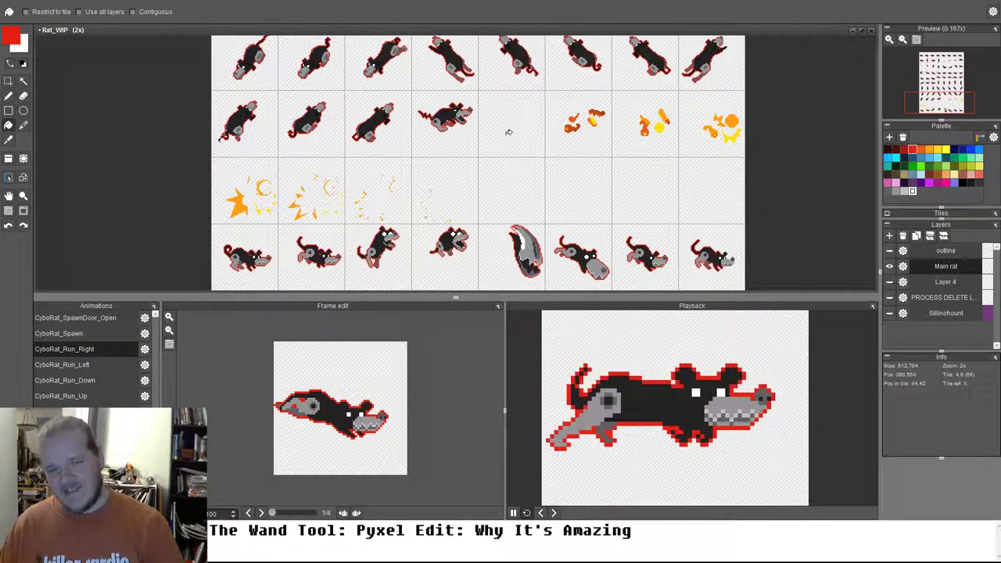
key("w")
left_click(220, 136)
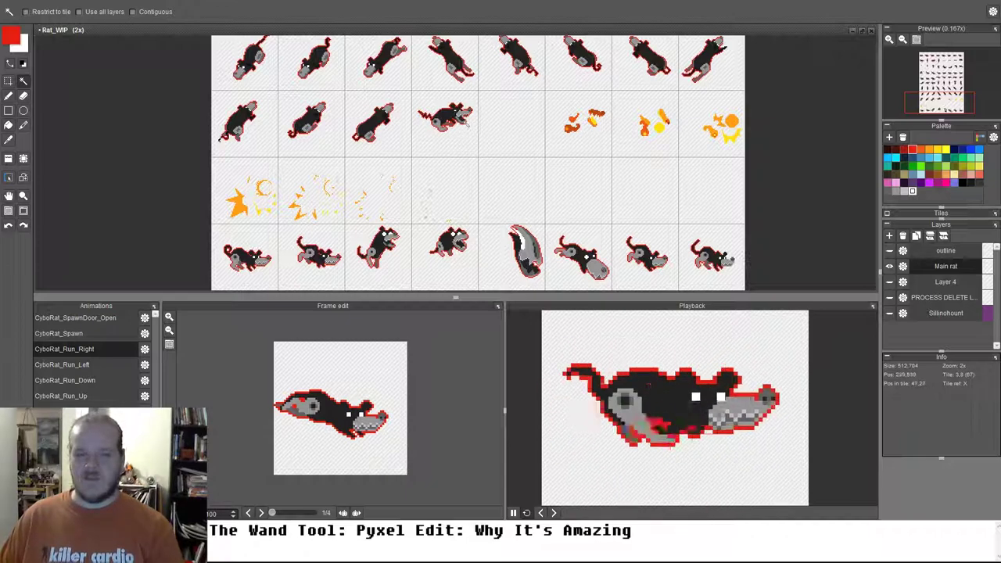
key("t")
left_click_drag(463, 121, 491, 129)
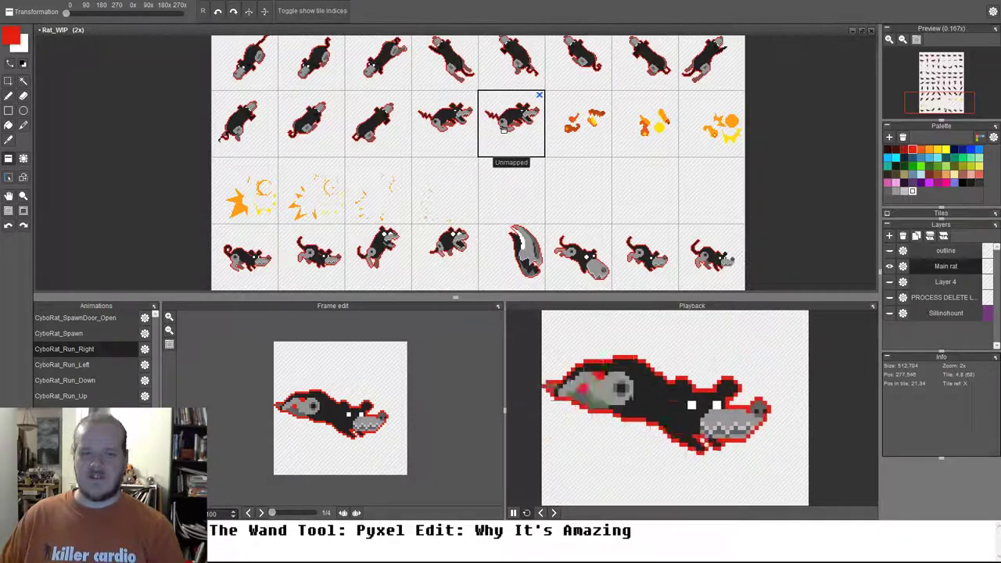
key("Return")
Step: Try contiguous red fills on the copied rat's black body and grey snout, and undo both fills
scroll(508, 131, "up", 3)
left_click_drag(540, 99, 459, 172)
scroll(479, 185, "up", 3)
key("f")
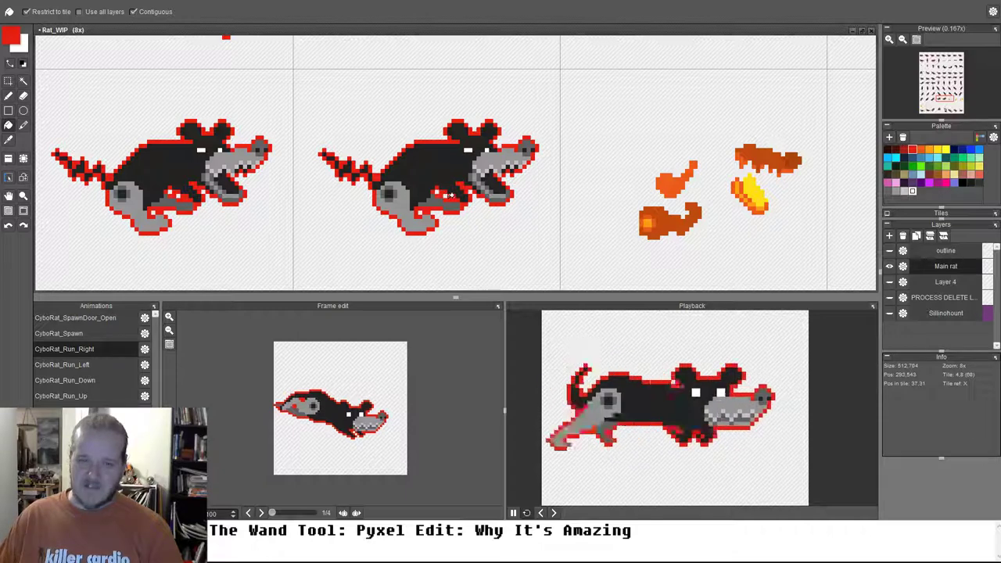
left_click(450, 172)
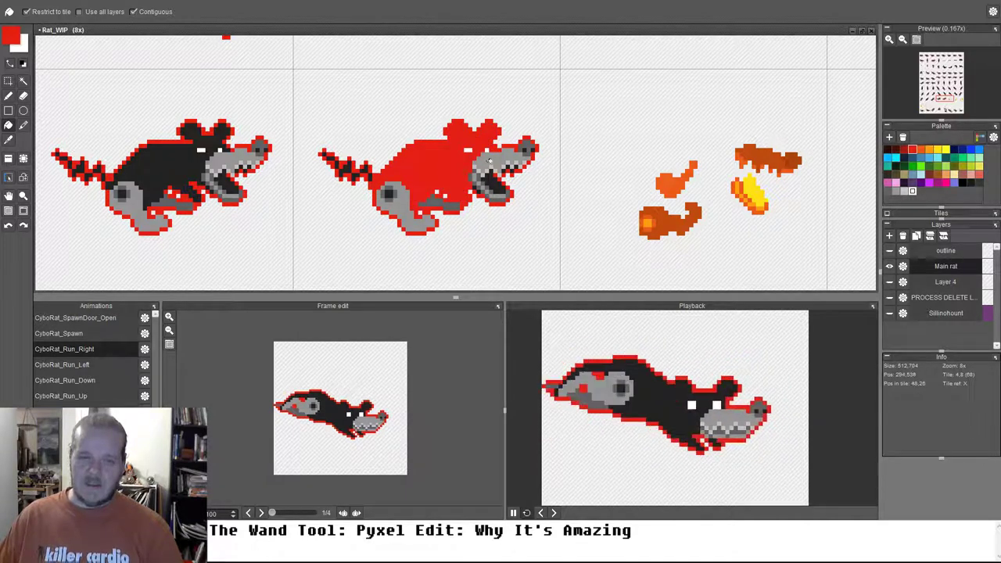
left_click(489, 160)
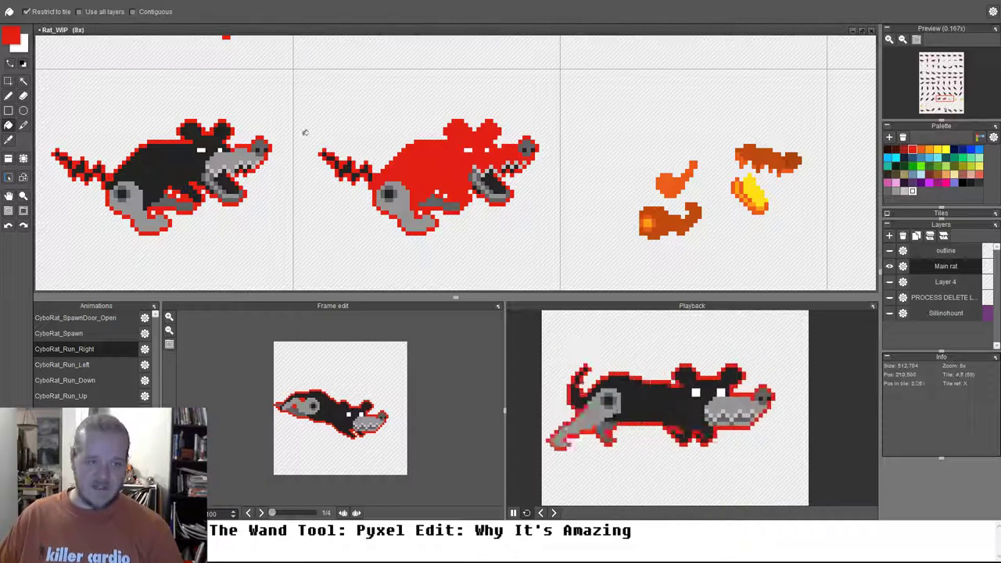
key("ctrl+z")
key("ctrl+z")
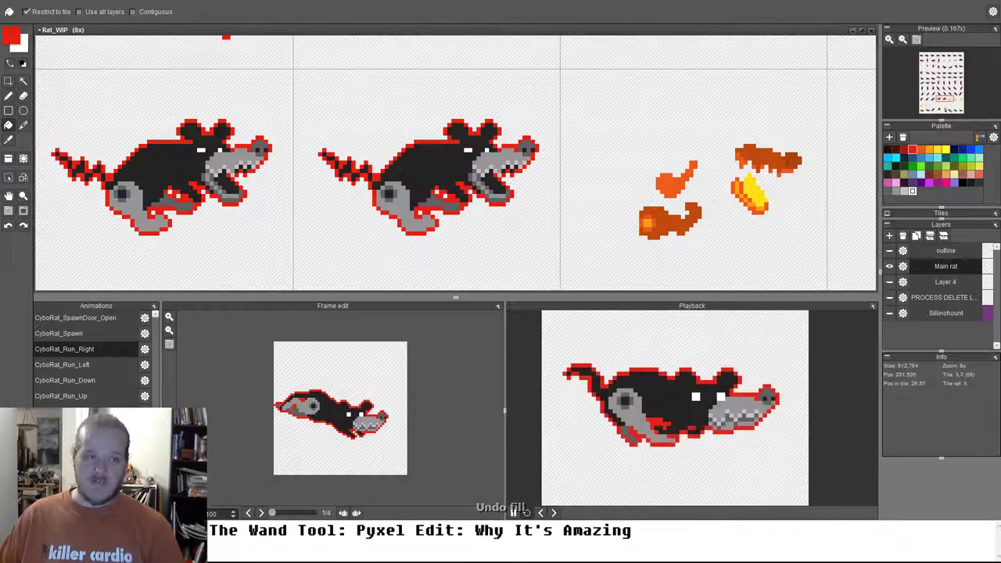
Step: Fill the copied rat's black and grey pixels with red, with contiguous filling off and restricted to the tile
left_click(433, 166)
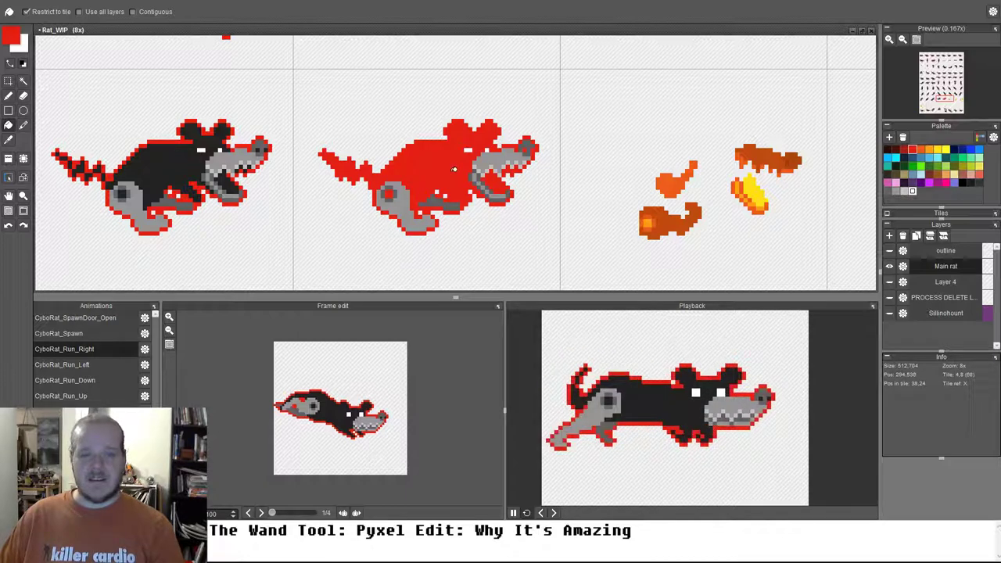
left_click(403, 208)
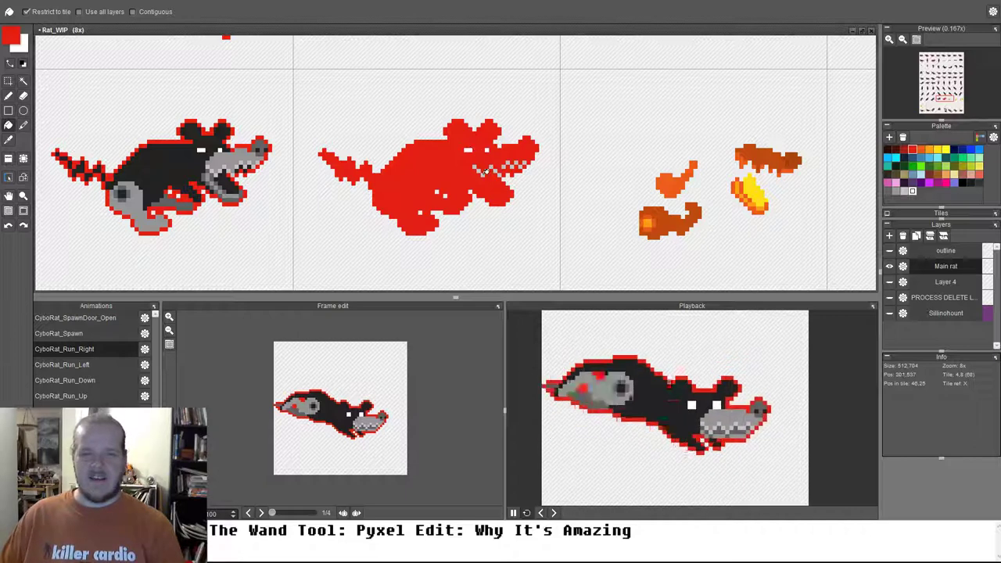
left_click_drag(488, 171, 468, 158)
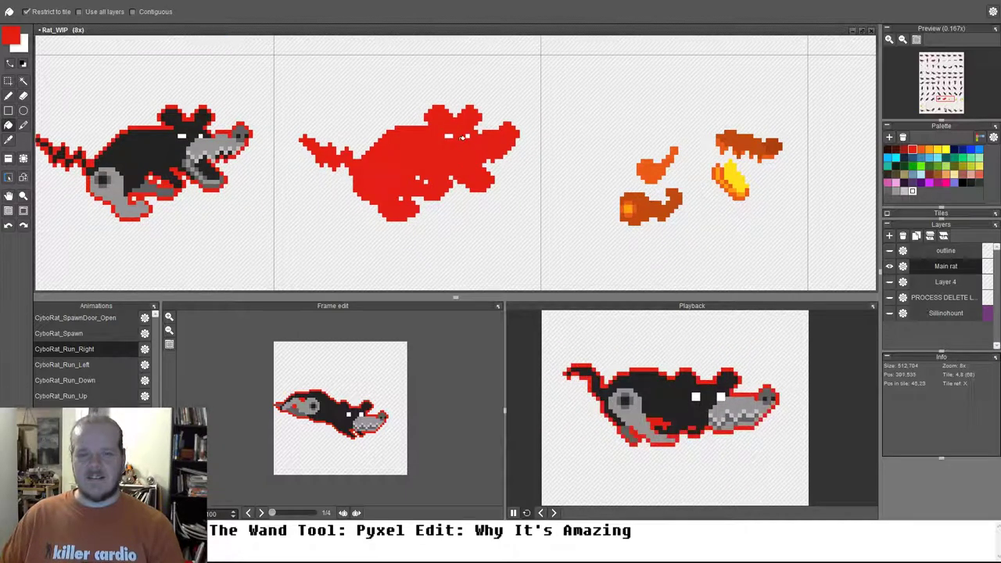
Step: Select all red pixels across the whole sheet with the Magic Wand, with tile restriction and contiguous matching off
key("w")
left_click(440, 182)
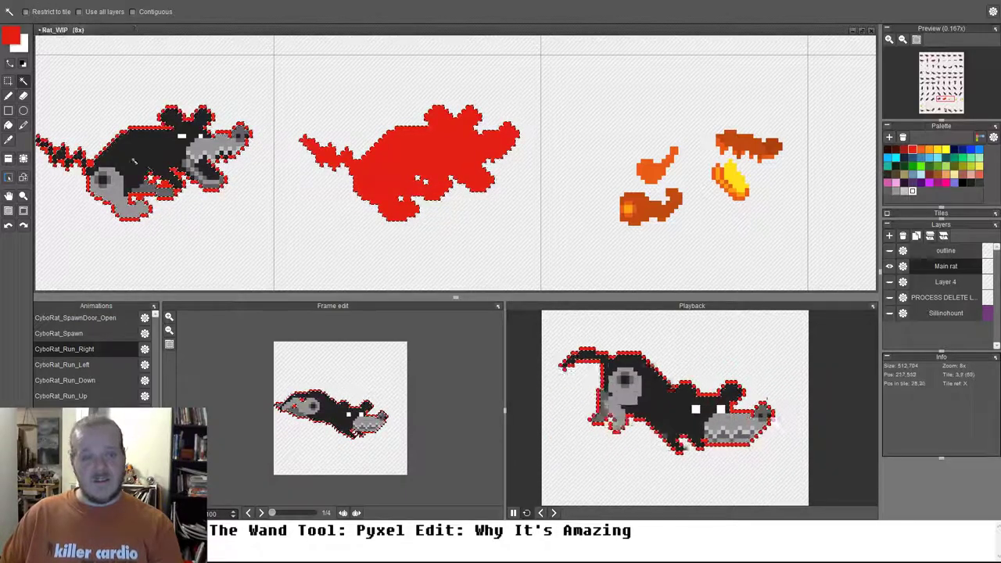
scroll(264, 179, "down", 2)
scroll(264, 179, "down", 3)
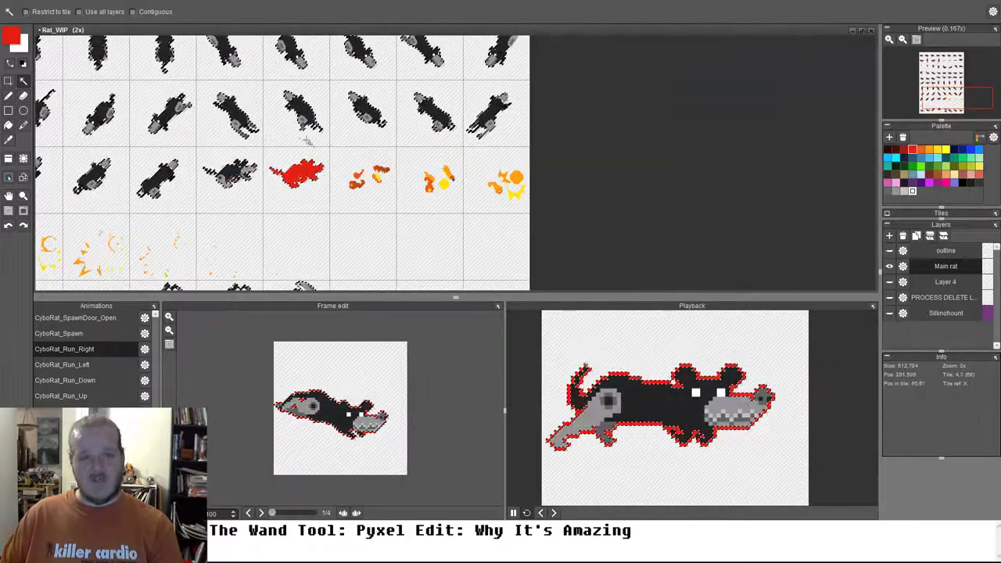
scroll(296, 168, "up", 5)
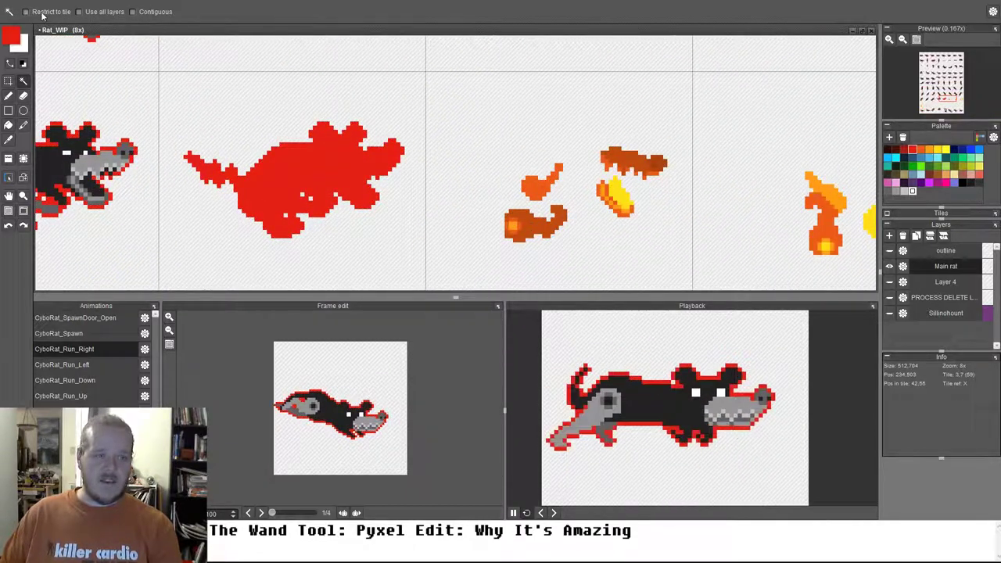
Step: Restrict the Magic Wand to the tile, select the red rat silhouette, and move it slightly within its tile
left_click(43, 12)
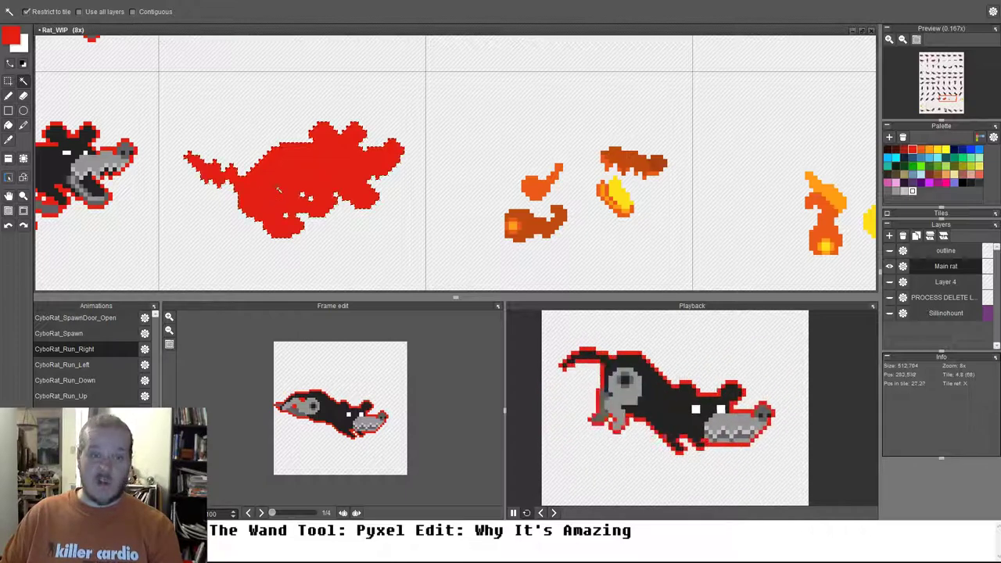
left_click(301, 203)
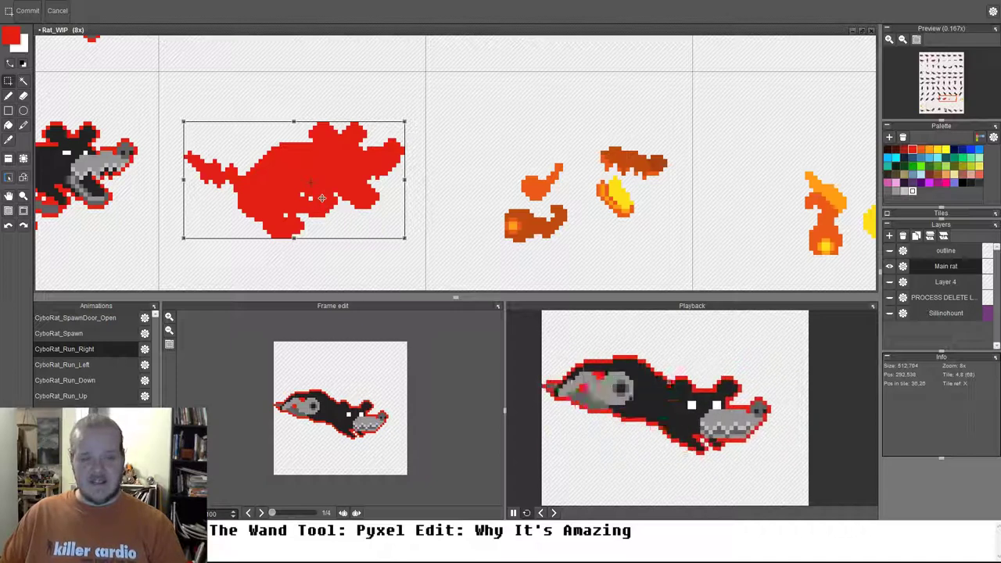
left_click_drag(307, 202, 295, 183)
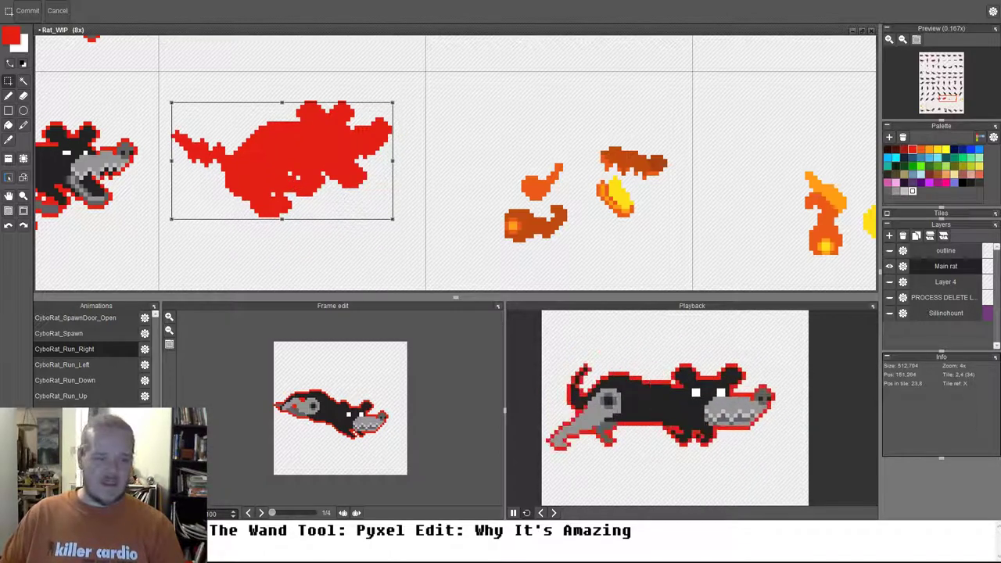
Step: Play the animation that runs from the open-mouthed rat through the explosion, and examine its frames on the sheet
left_click(86, 427)
left_click(443, 214)
left_click_drag(442, 214, 370, 162)
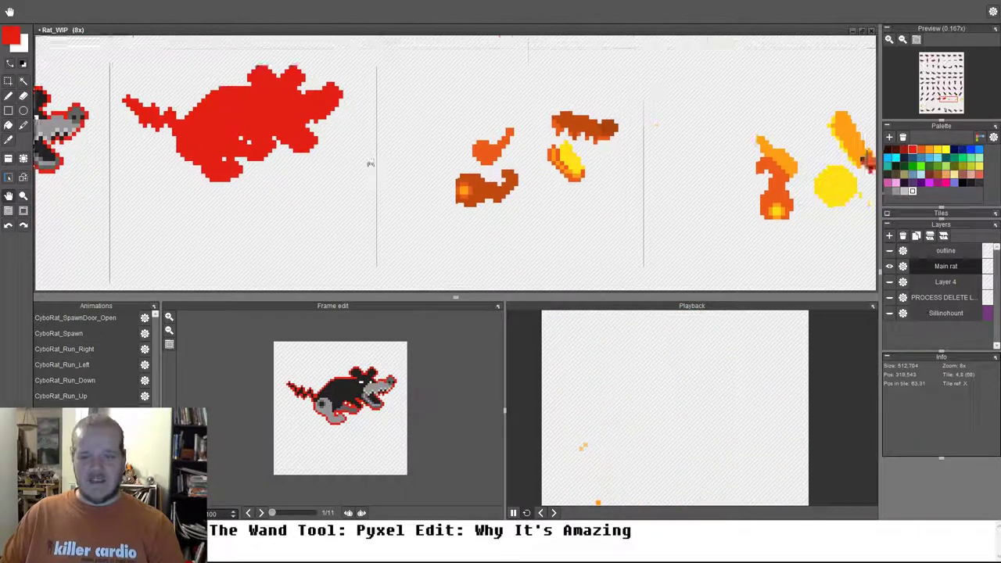
scroll(370, 162, "down", 4)
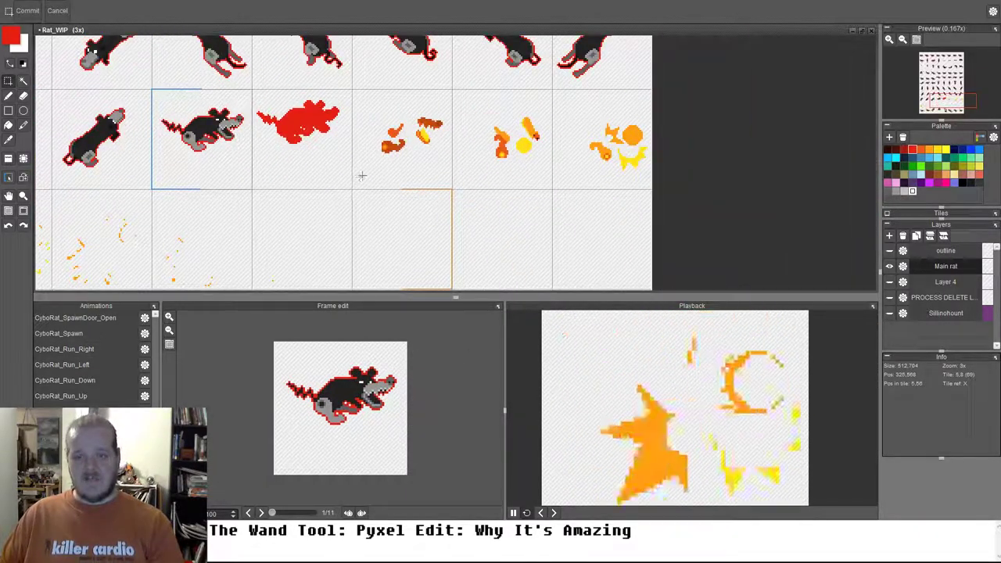
scroll(362, 174, "down", 3)
scroll(407, 156, "up", 1)
scroll(435, 135, "up", 1)
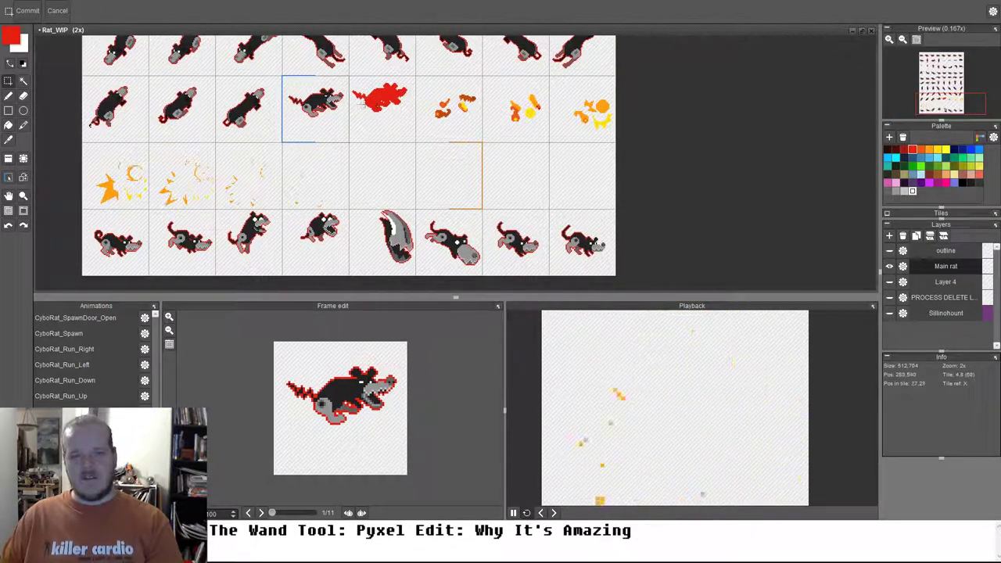
Step: Undo the silhouette's move and the red fills on the copied rat
key("ctrl+z")
key("ctrl+z")
key("ctrl+z")
key("ctrl+z")
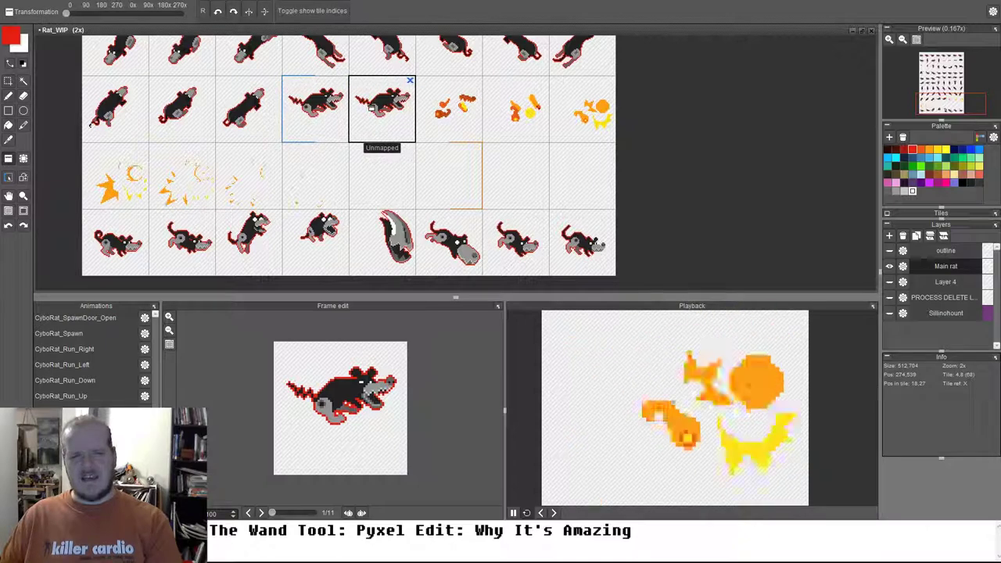
Step: Fill the copied rat's black, grey and teeth pixels with red, restricted to its tile, to form a solid silhouette
scroll(375, 97, "up", 4)
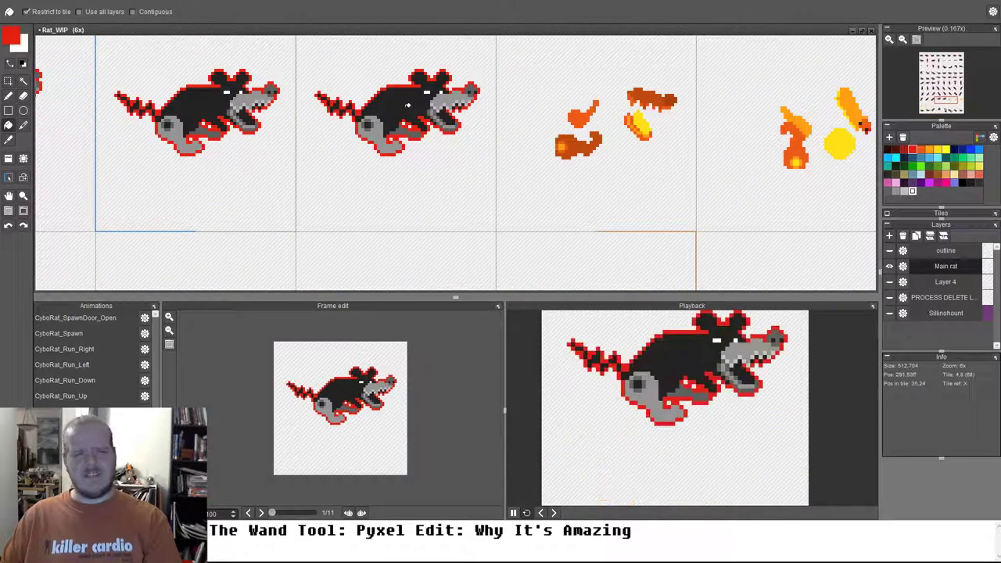
left_click(394, 109)
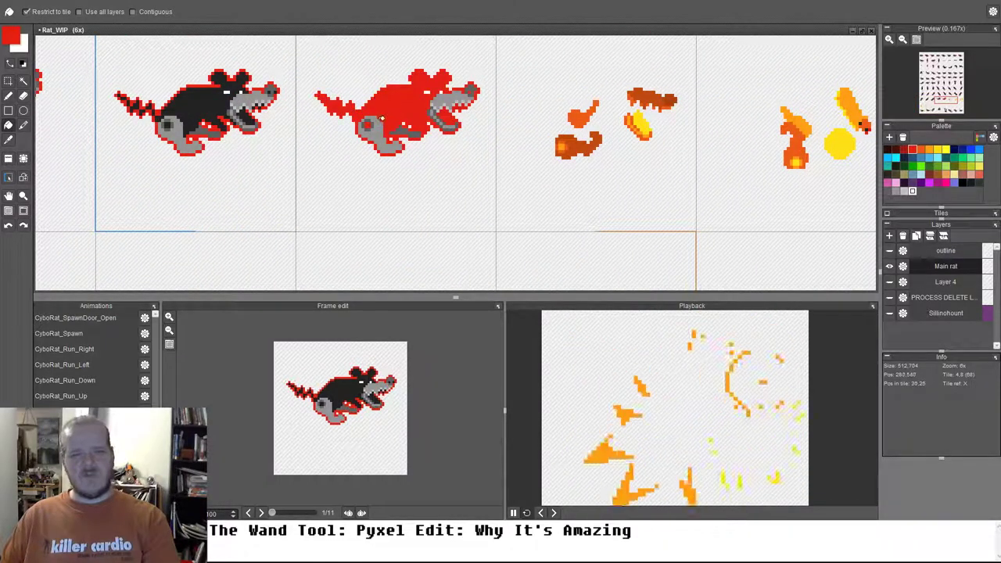
left_click(381, 119, "shift")
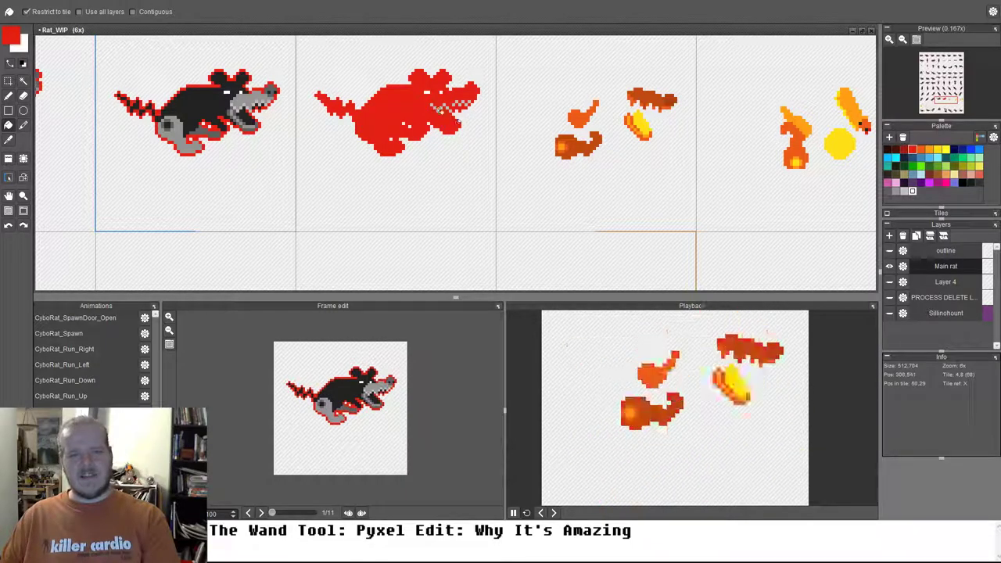
left_click(442, 92, "shift")
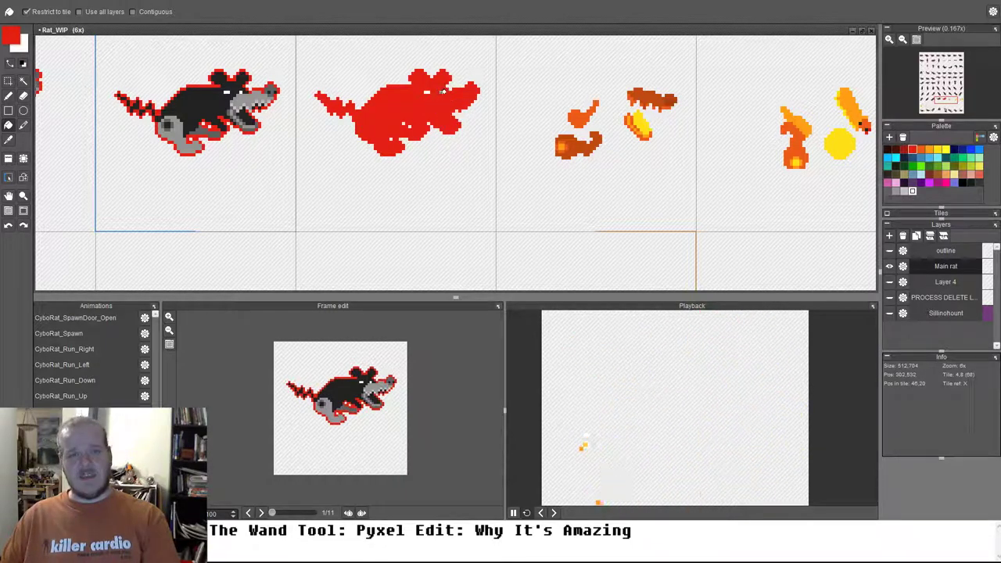
scroll(414, 180, "down", 3)
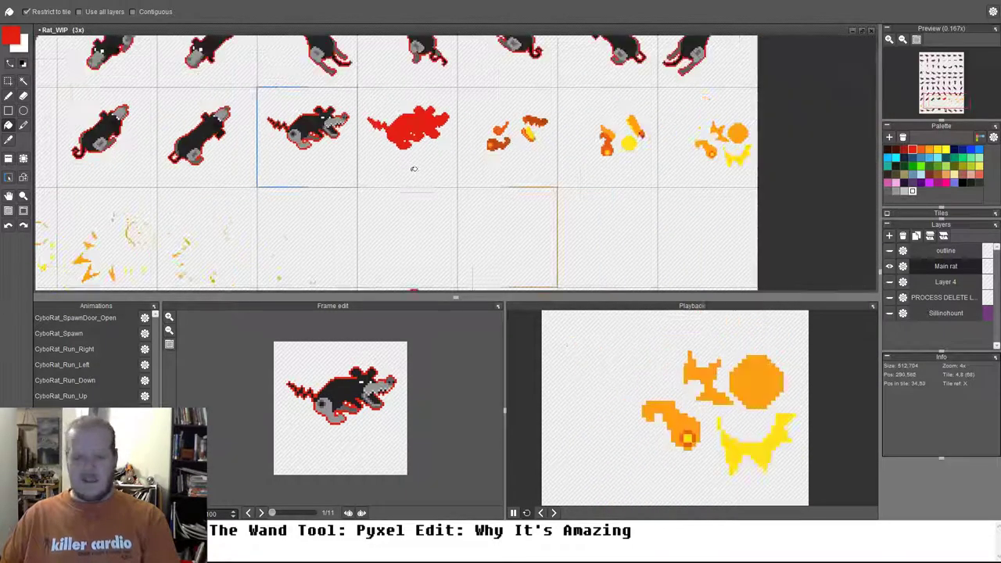
scroll(417, 201, "down", 2)
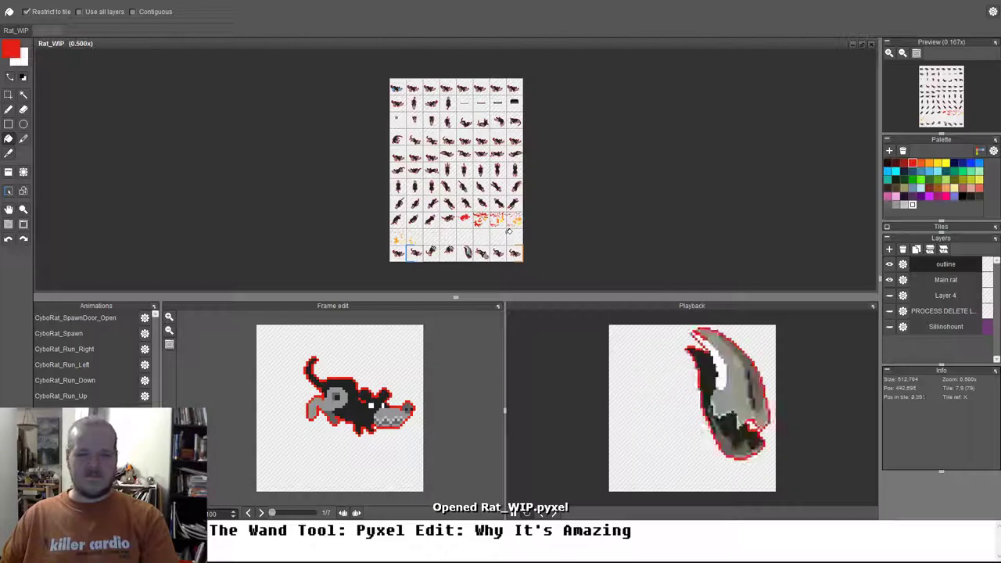
Step: Examine the red rat silhouette and the explosion frames with red shapes in the opened Rat_WIP file
left_click_drag(502, 233, 489, 158)
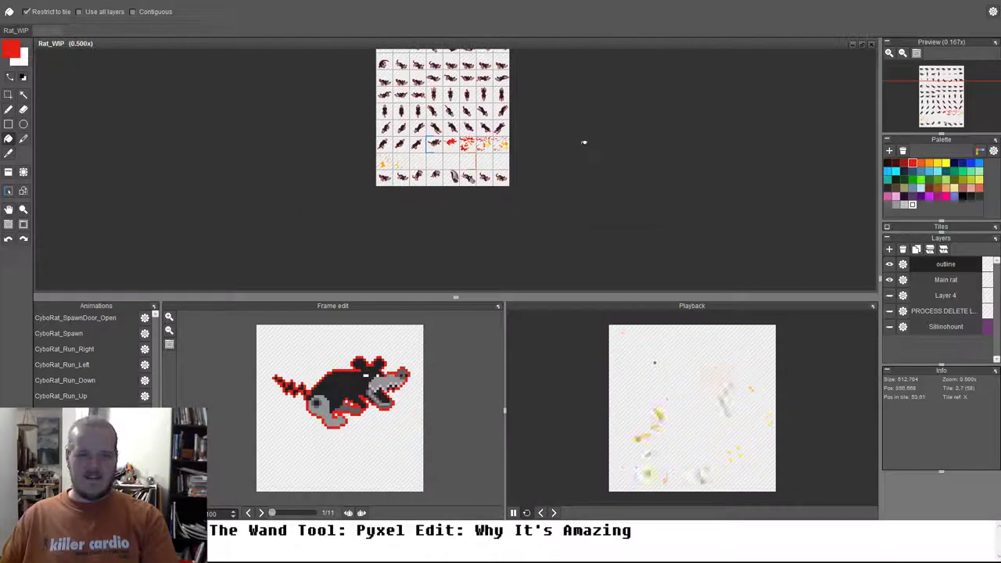
scroll(465, 179, "up", 3)
scroll(443, 103, "up", 1)
left_click_drag(442, 102, 559, 347)
scroll(475, 216, "up", 2)
key("b")
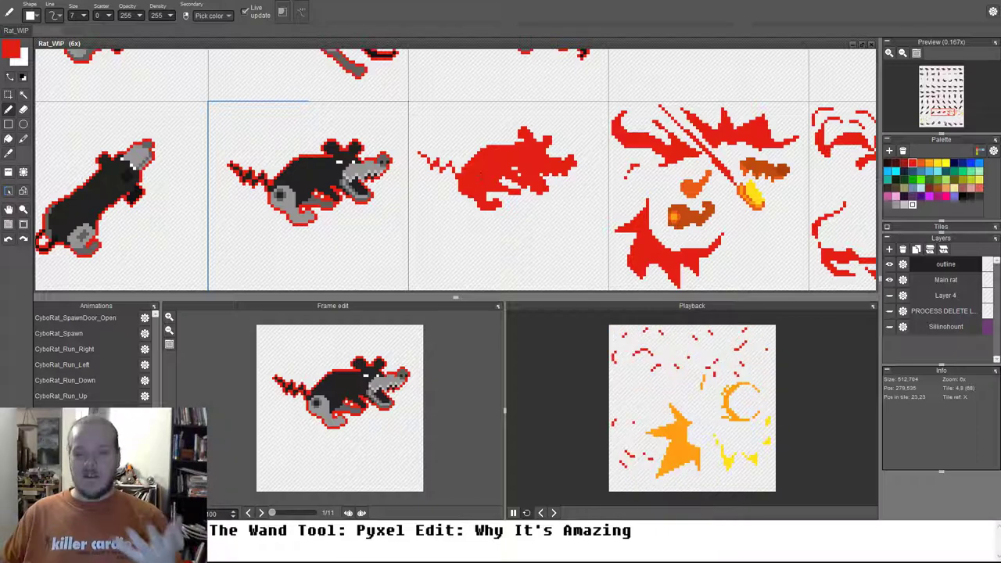
scroll(480, 175, "down", 4)
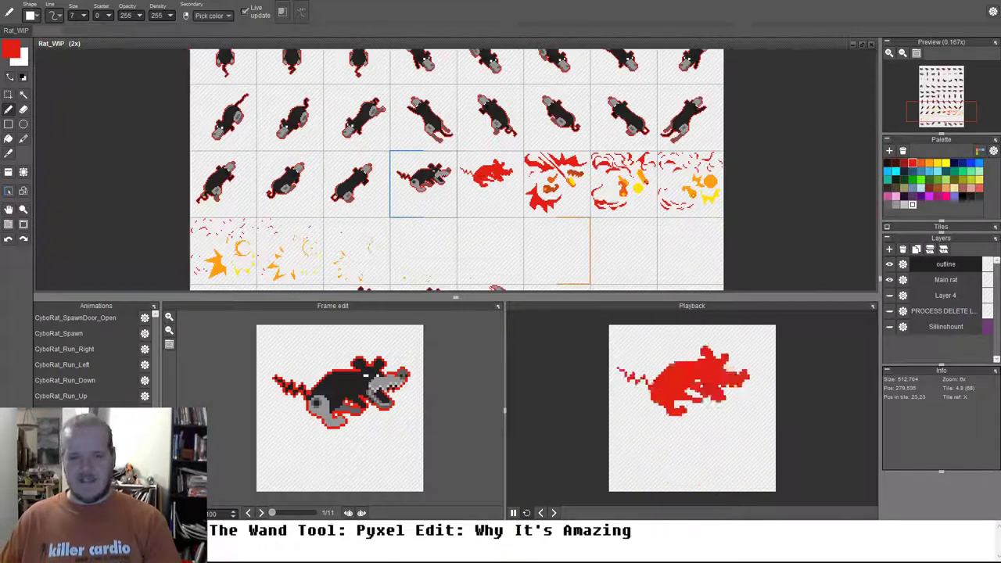
scroll(467, 156, "down", 2)
scroll(468, 156, "up", 1)
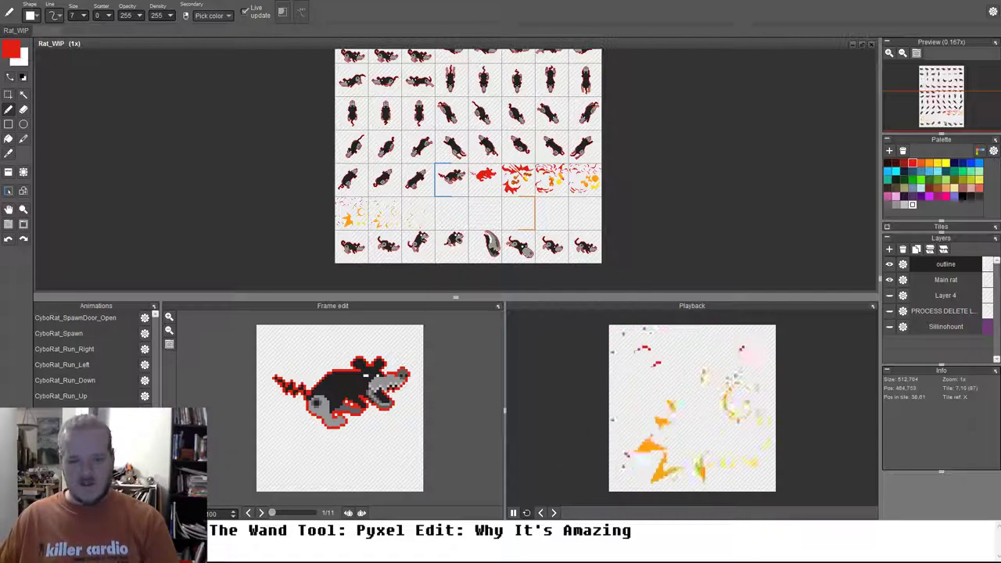
Step: Enlarge the canvas area, bring the whole sprite sheet into view, and switch to the Magic Wand
left_click_drag(537, 297, 537, 392)
left_click_drag(580, 218, 563, 367)
scroll(562, 285, "down", 1)
key("w")
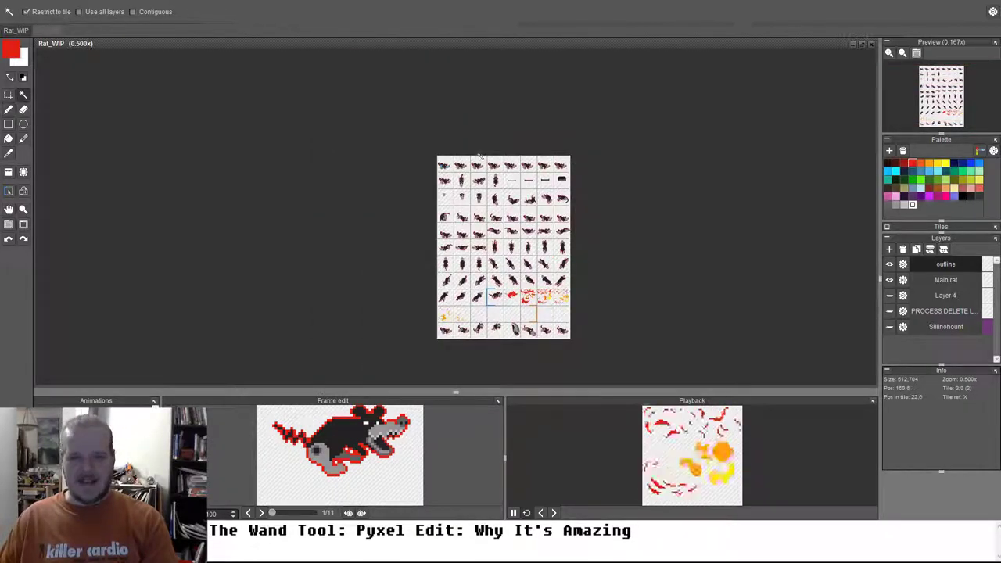
Step: Hide the outline layer so the rats on the Main rat layer show without it
scroll(492, 172, "up", 2)
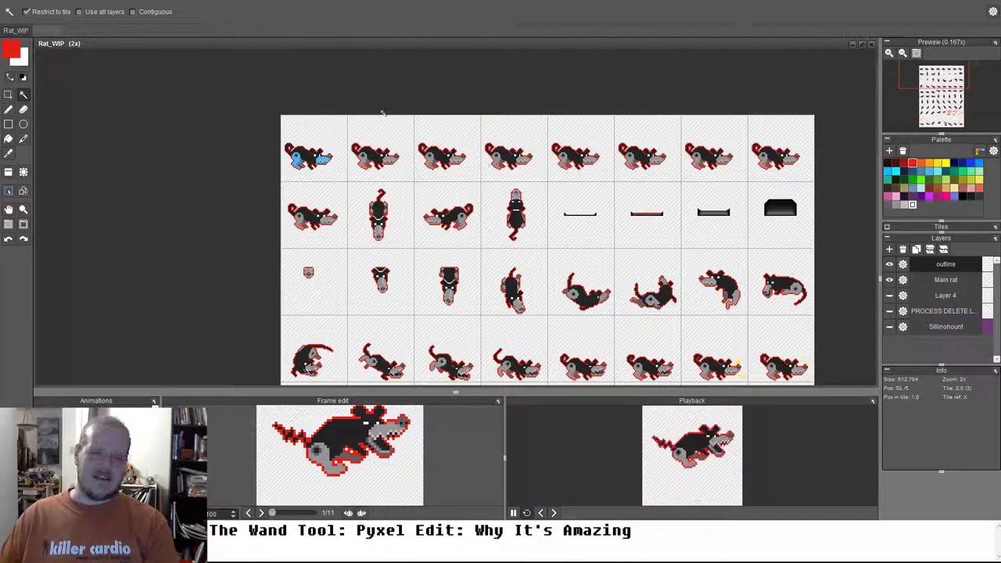
left_click(890, 264)
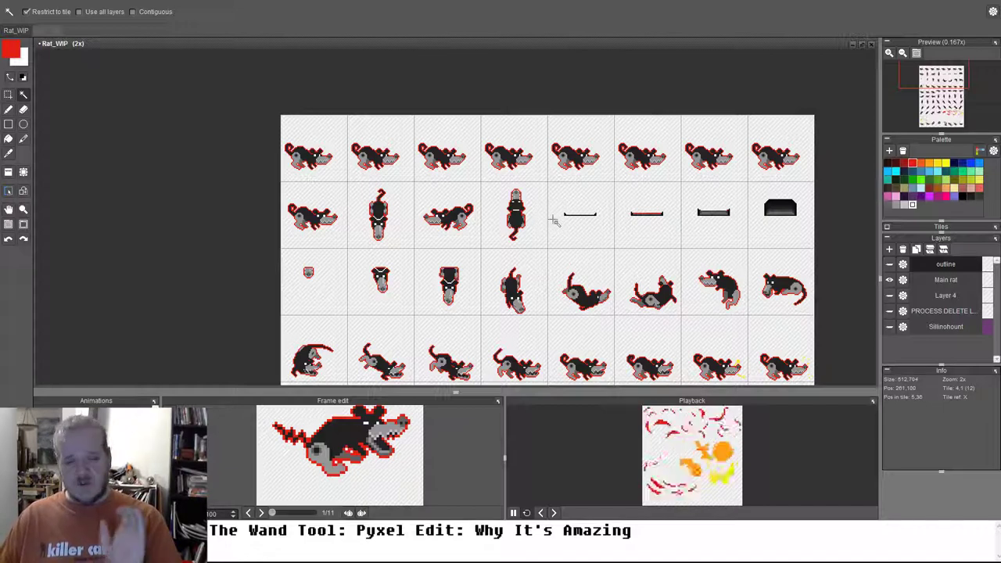
scroll(577, 329, "down", 1)
scroll(496, 225, "down", 1)
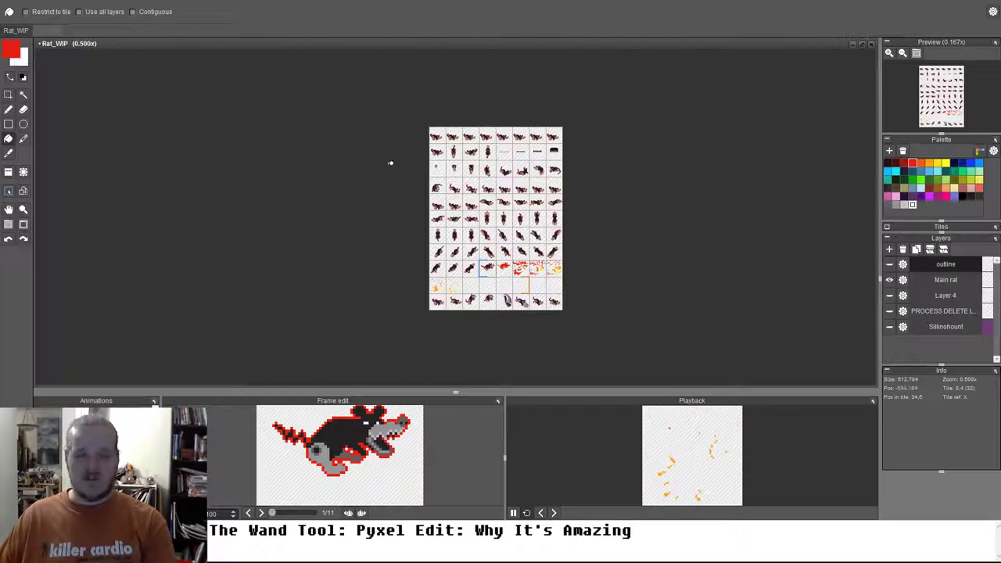
Step: Fill the rats' black pixels dark blue across the whole sheet on the Main rat layer, with Restrict to tile and Contiguous off, and undo it
scroll(513, 173, "up", 2)
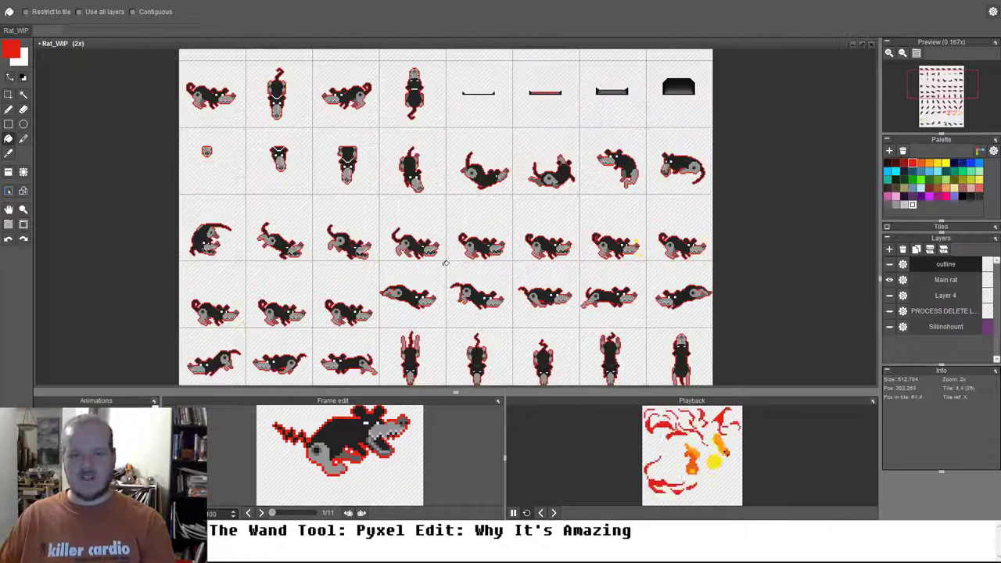
key("Down")
key("Down")
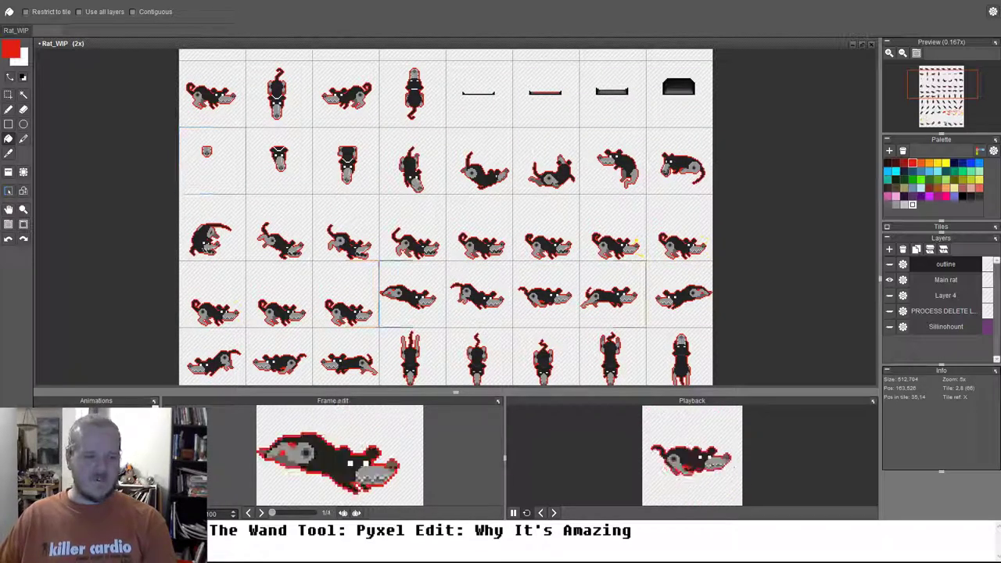
left_click(912, 171)
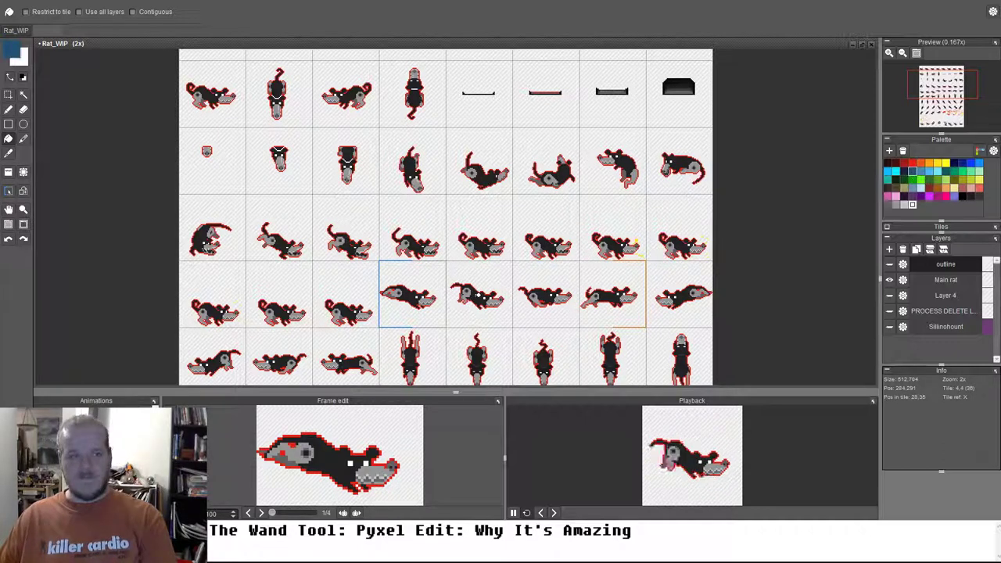
left_click(929, 283)
key("ctrl+z")
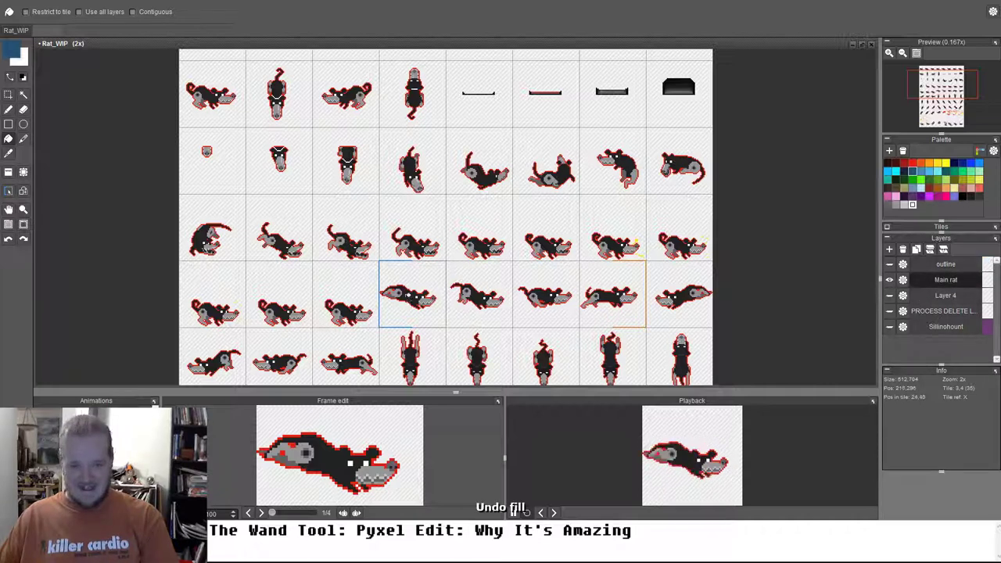
left_click(407, 296)
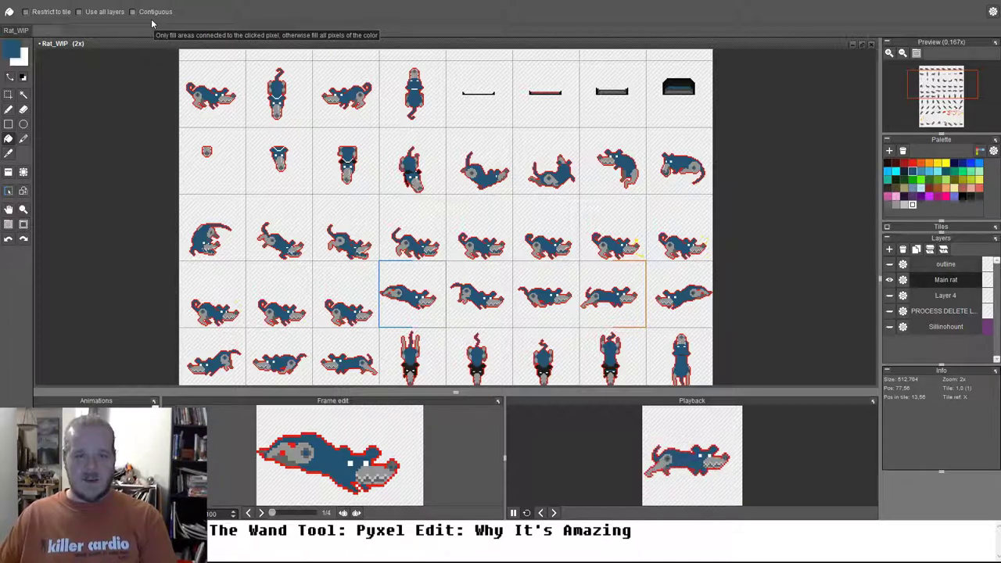
key("ctrl+z")
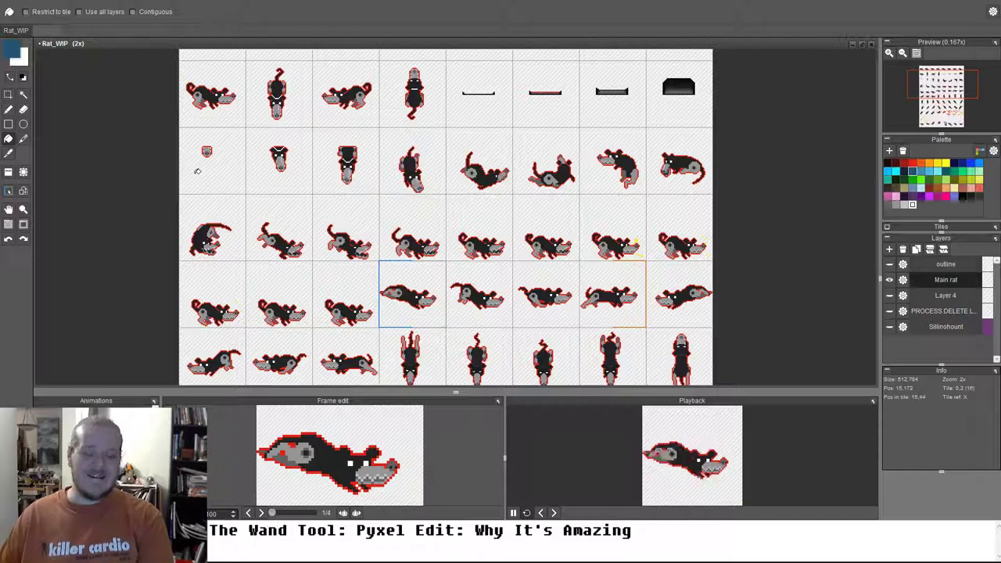
Step: Select the black pixels of the front-facing rat in the third row with the Magic Wand, restricted to its tile
key("w")
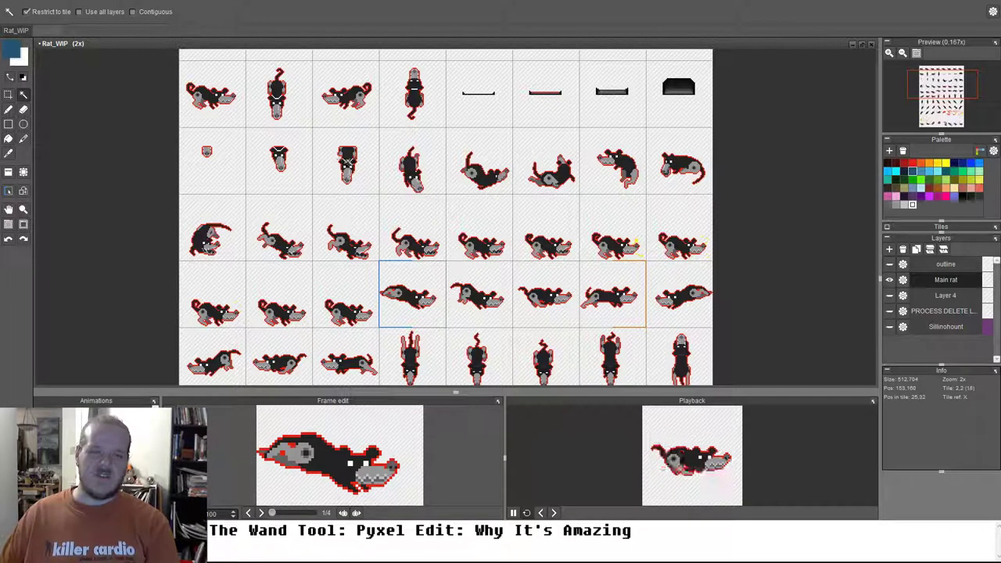
left_click(327, 179)
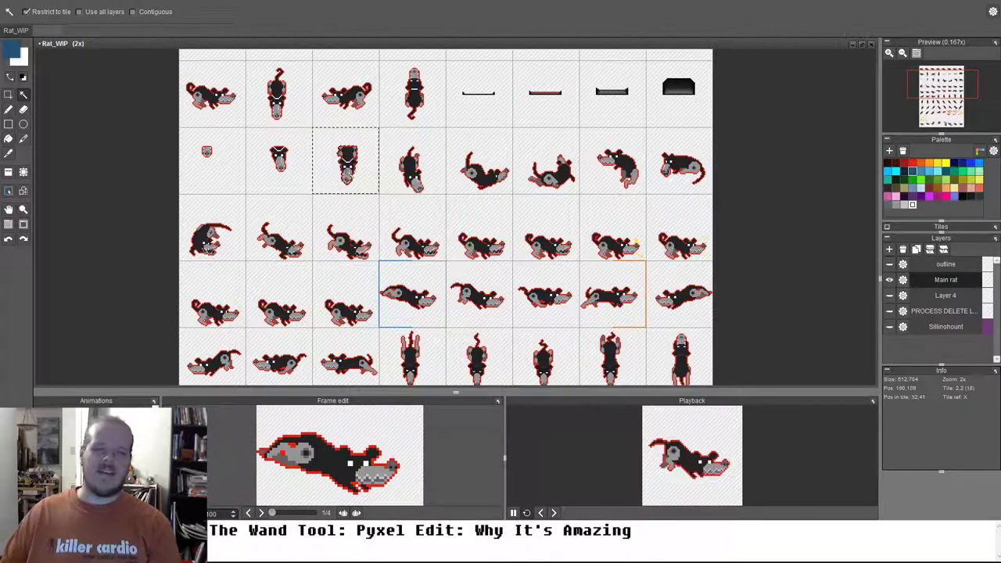
left_click(344, 156)
scroll(344, 154, "up", 3)
scroll(341, 153, "up", 3)
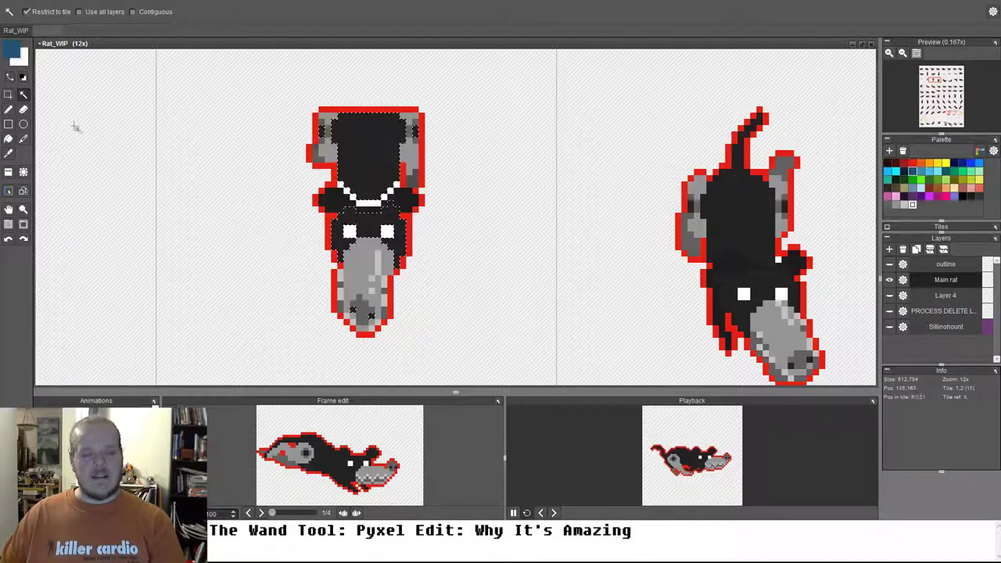
Step: Clear the wand selection and demonstrate switching between the Select, Pen and Magic Wand tools
left_click(9, 95)
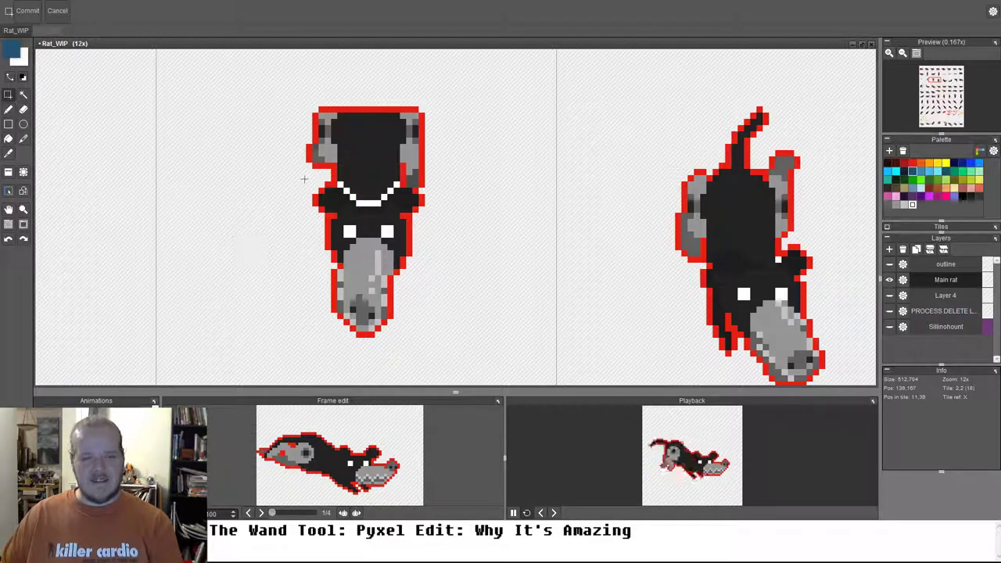
key("b")
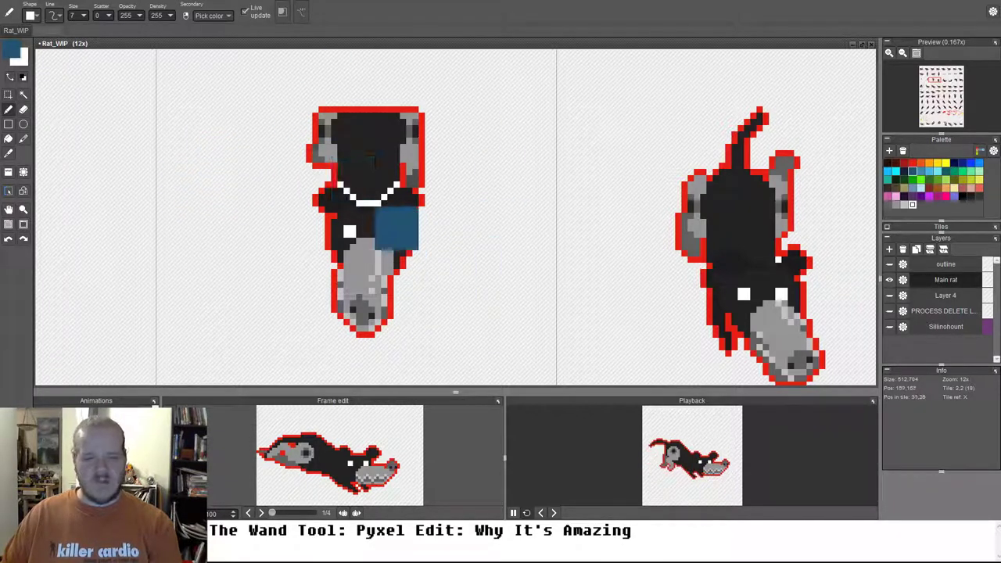
key("s")
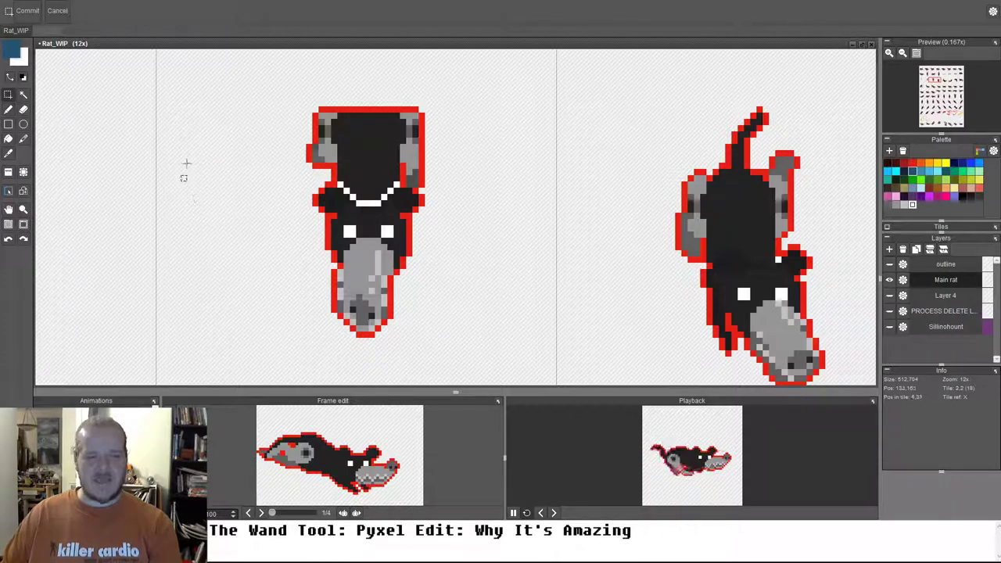
key("b")
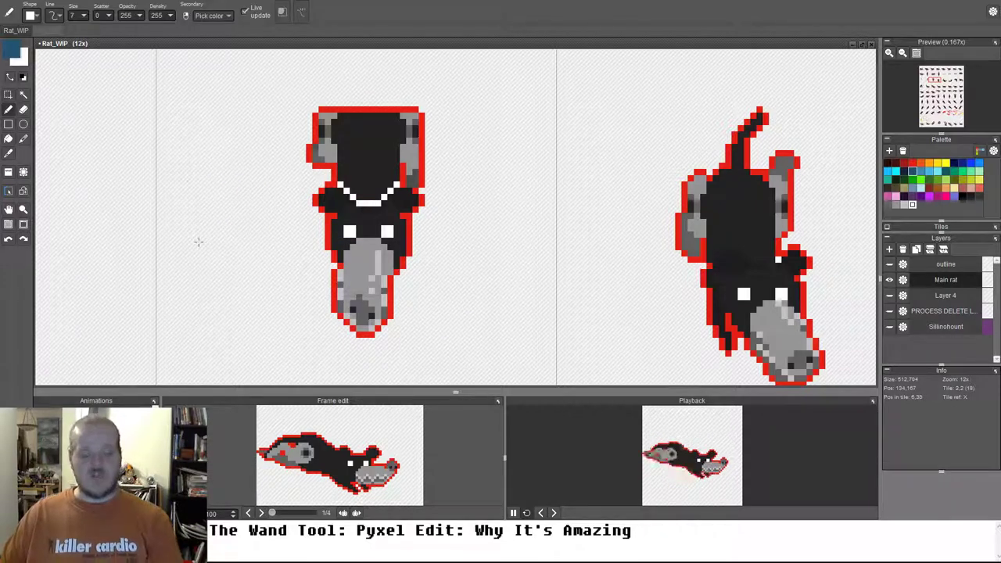
key("w")
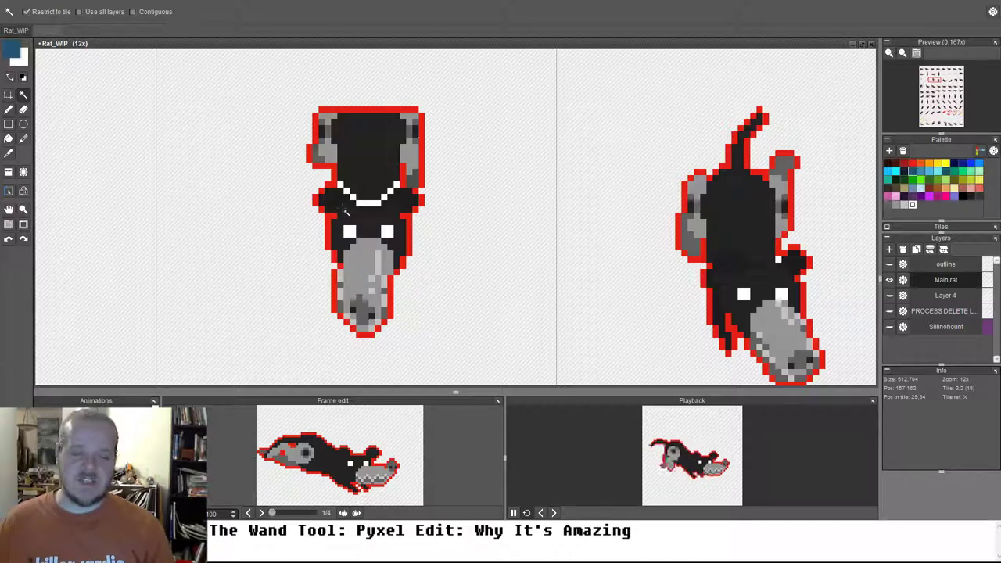
Step: Bring the whole sprite sheet into view and enlarge the area showing the animation list, frame editor and playback
scroll(381, 261, "down", 6)
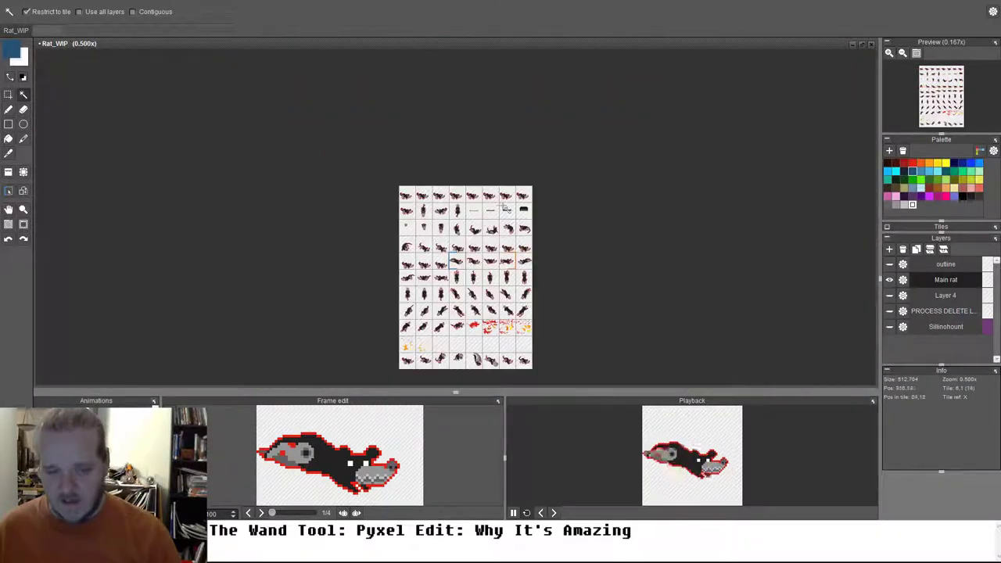
scroll(504, 212, "up", 3)
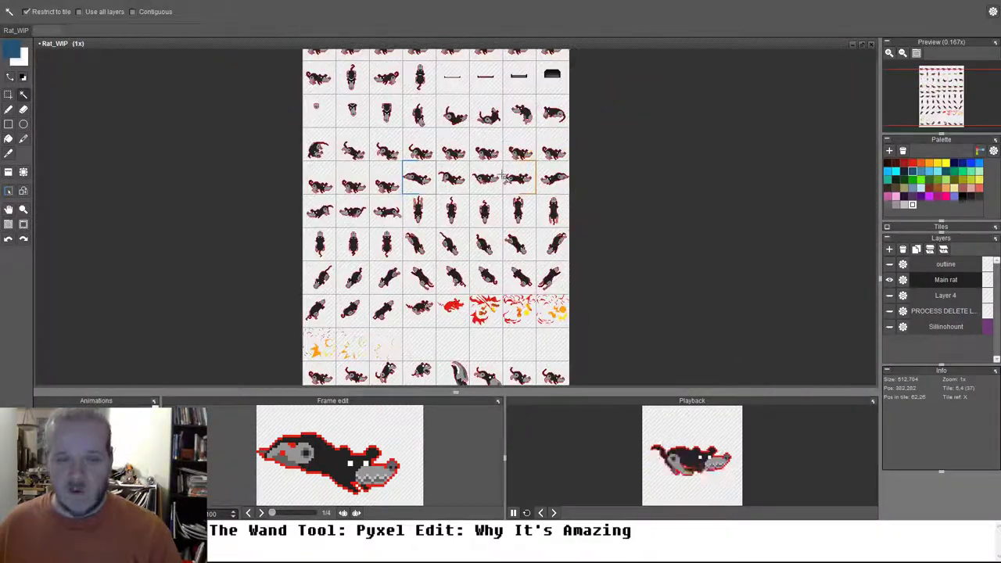
scroll(504, 177, "down", 2)
left_click_drag(501, 176, 485, 189)
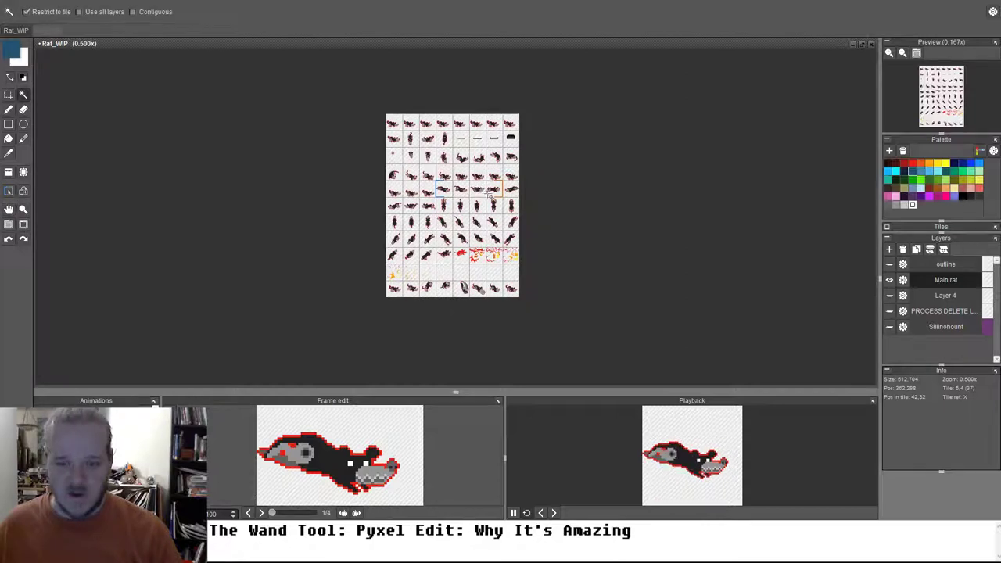
left_click_drag(532, 392, 527, 308)
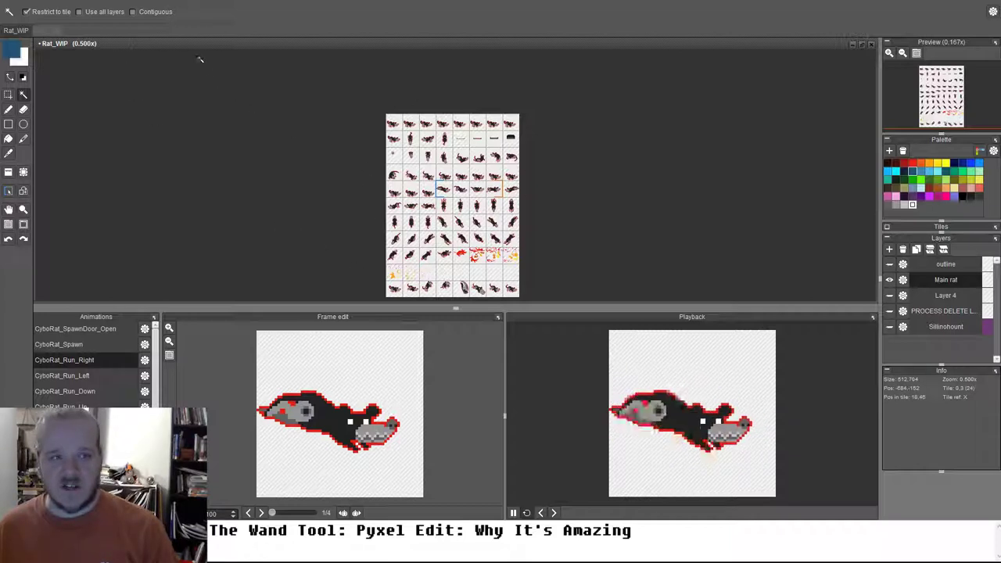
left_click_drag(347, 206, 321, 183)
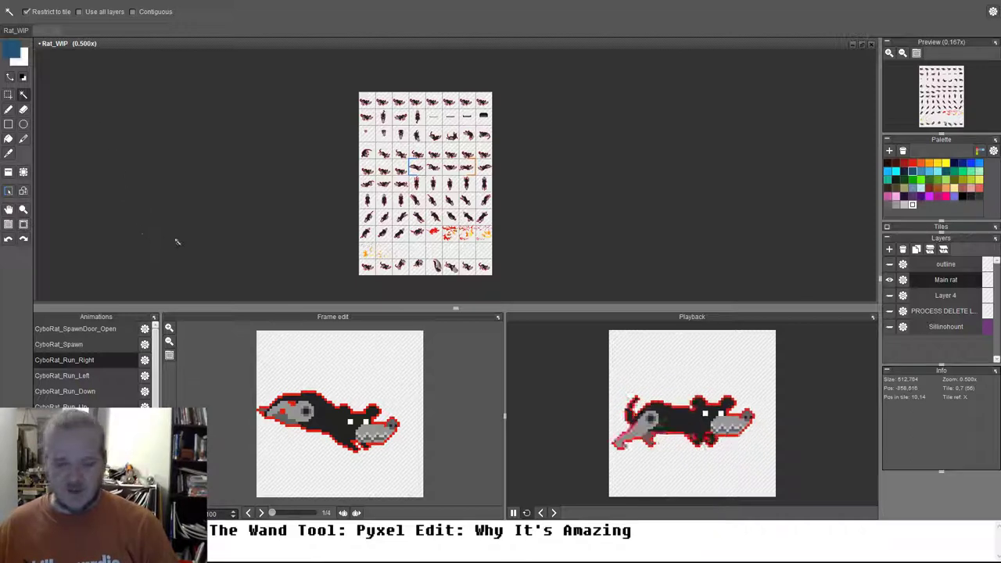
Step: Examine the playback of the CyboRat animations one after another, from CyboRat_Spawn through the straight runs to the diagonal runs
scroll(360, 198, "up", 1)
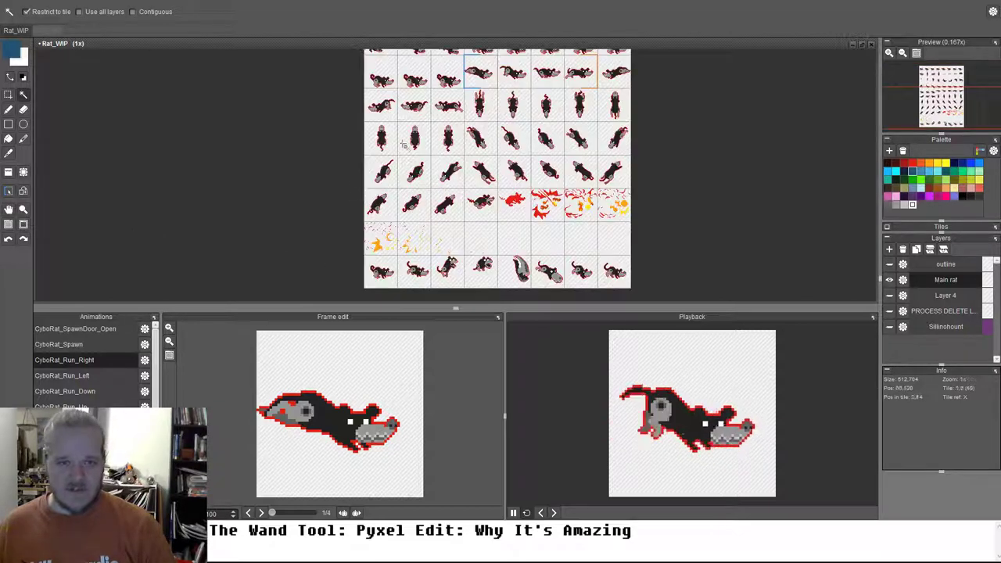
left_click_drag(406, 139, 368, 193)
scroll(368, 193, "down", 1)
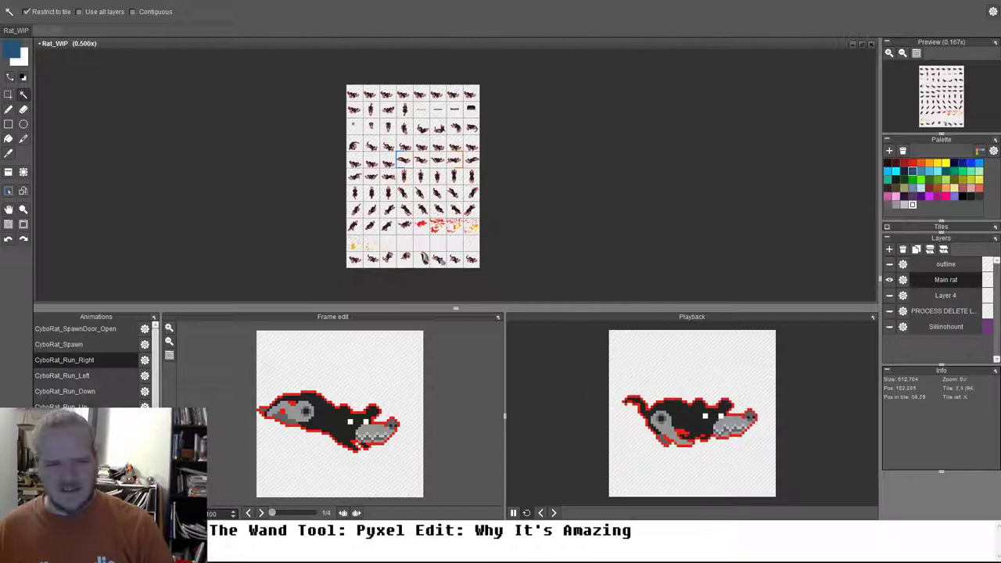
left_click(61, 344)
left_click(65, 359)
left_click(65, 374)
left_click(65, 391)
left_click(64, 405)
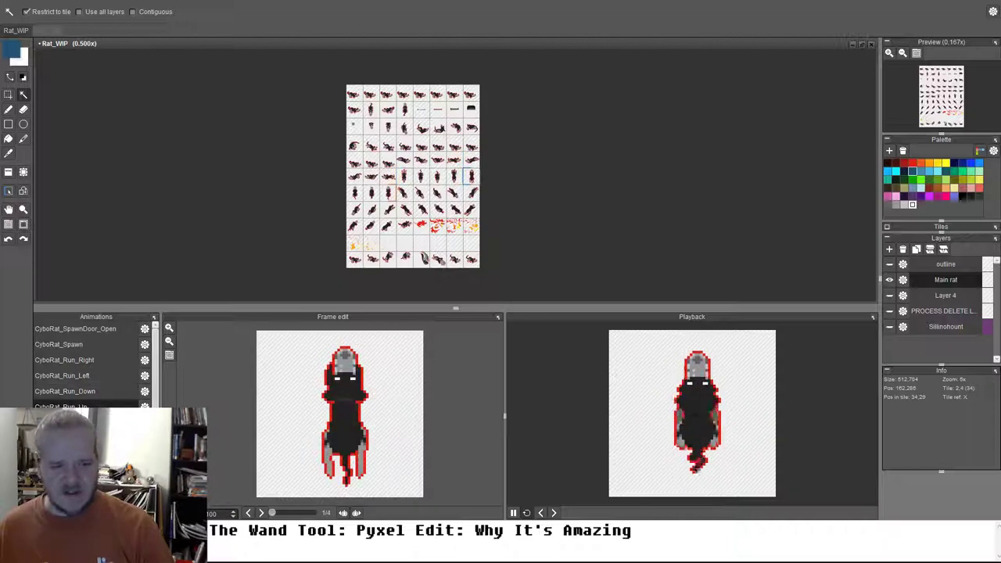
left_click(65, 422)
left_click(65, 437)
left_click(65, 454)
left_click(65, 469)
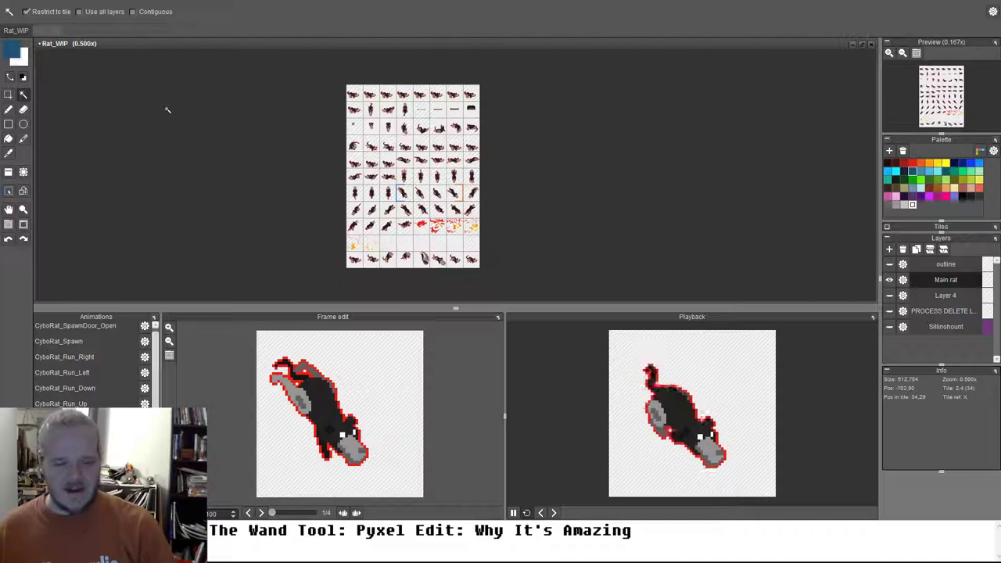
Step: Save the current Rat_WIP file and close the other open Rat_WIP document without saving its changes
key("ctrl+s")
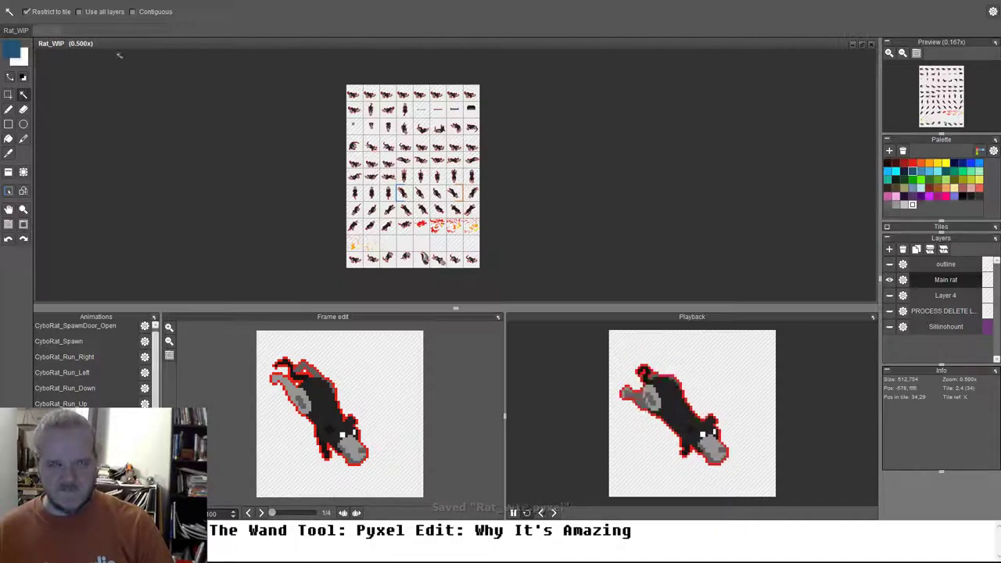
left_click(22, 32)
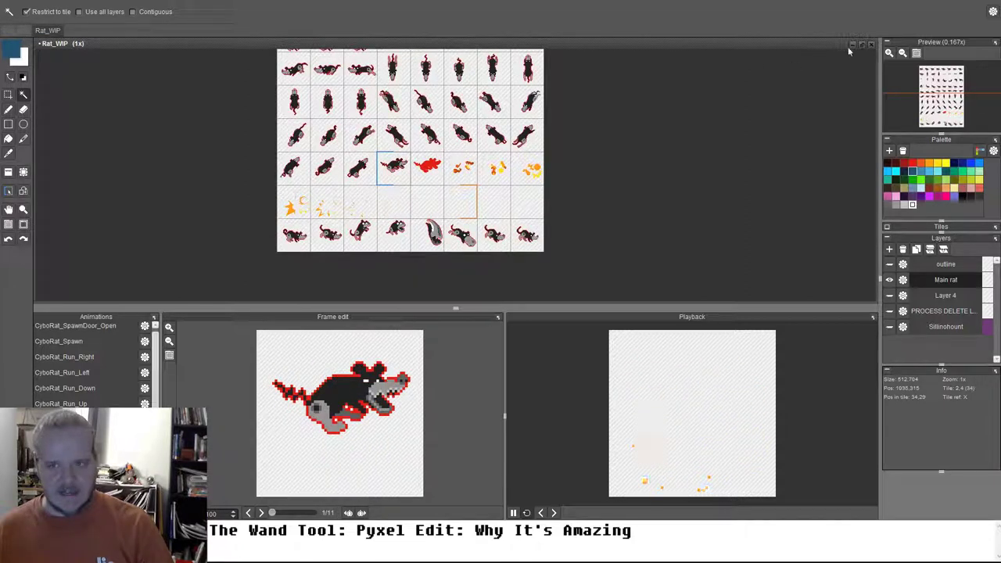
left_click(871, 45)
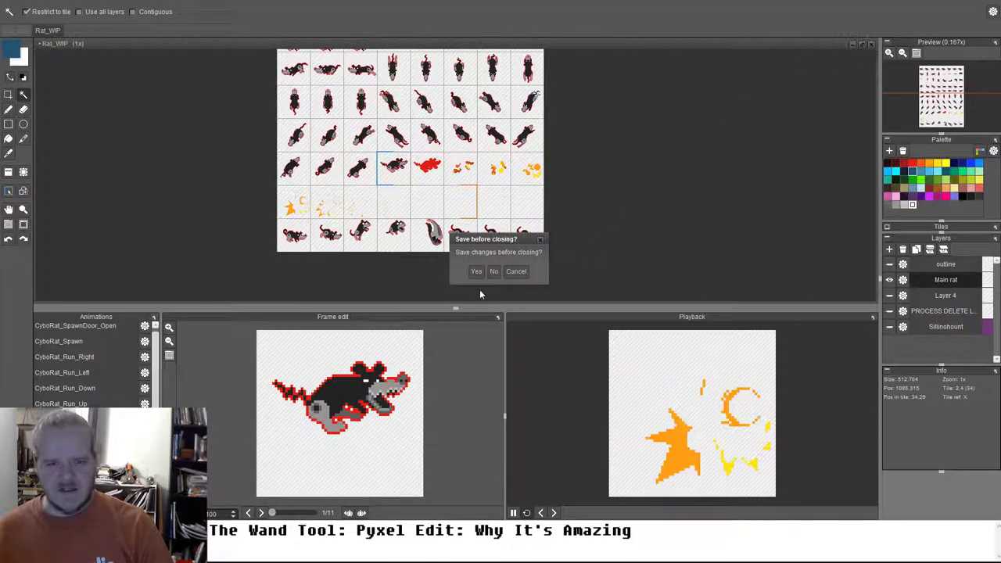
left_click(494, 272)
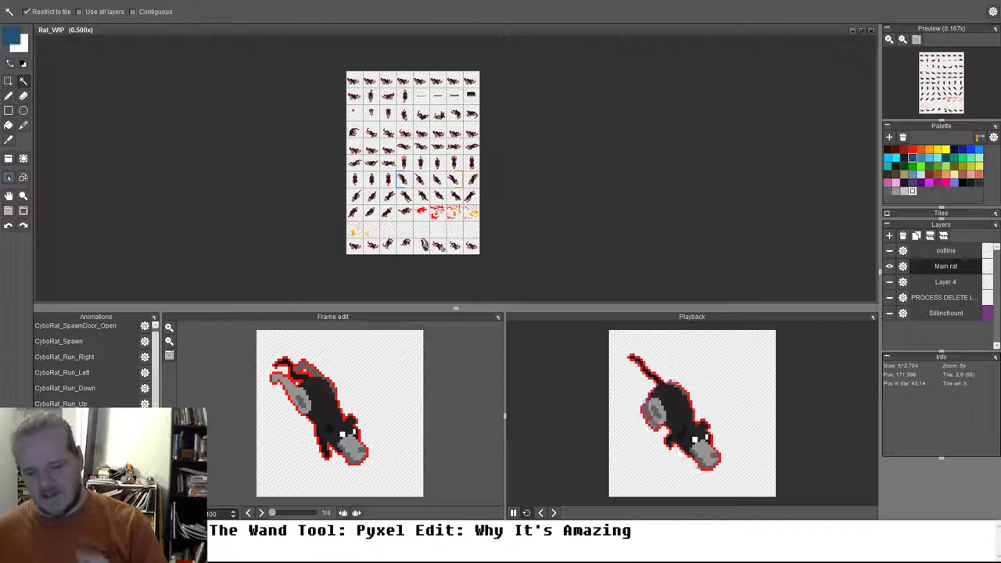
Step: Switch to the Pen tool
key("b")
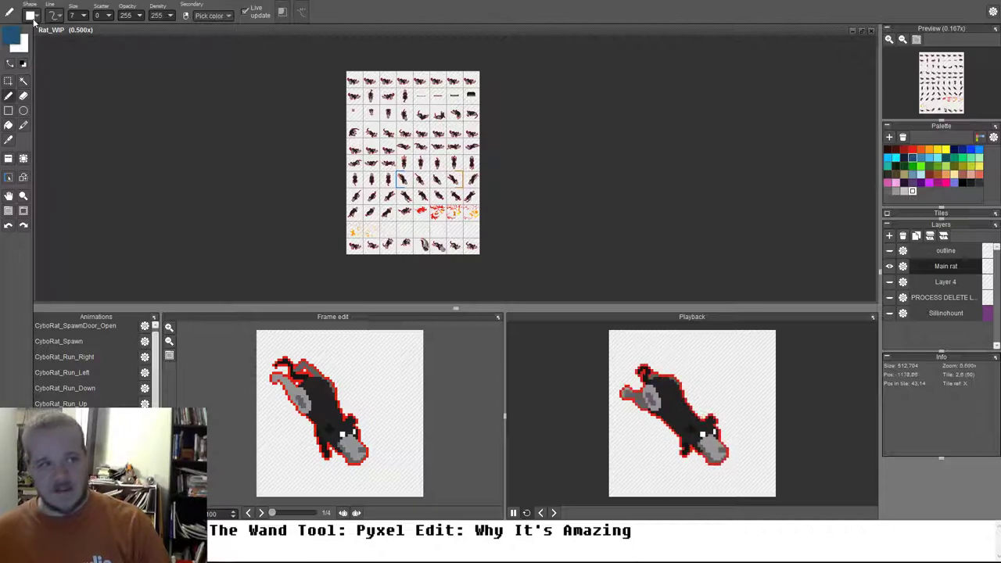